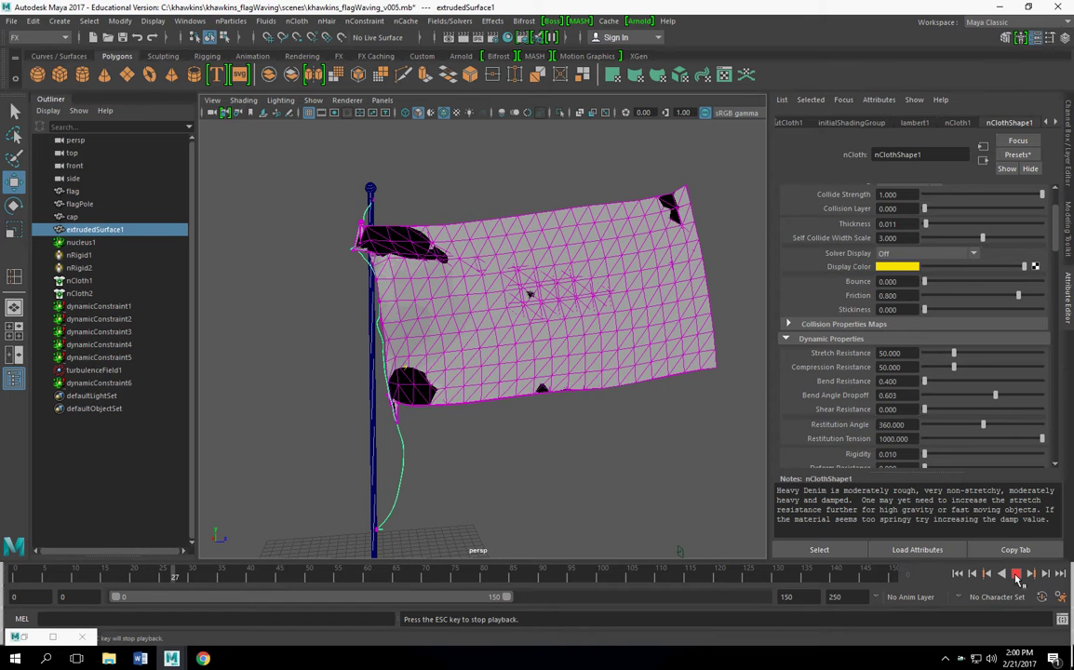
Step: Stop the running simulation and set turbulenceField1's Phase Z to -1
key("Escape")
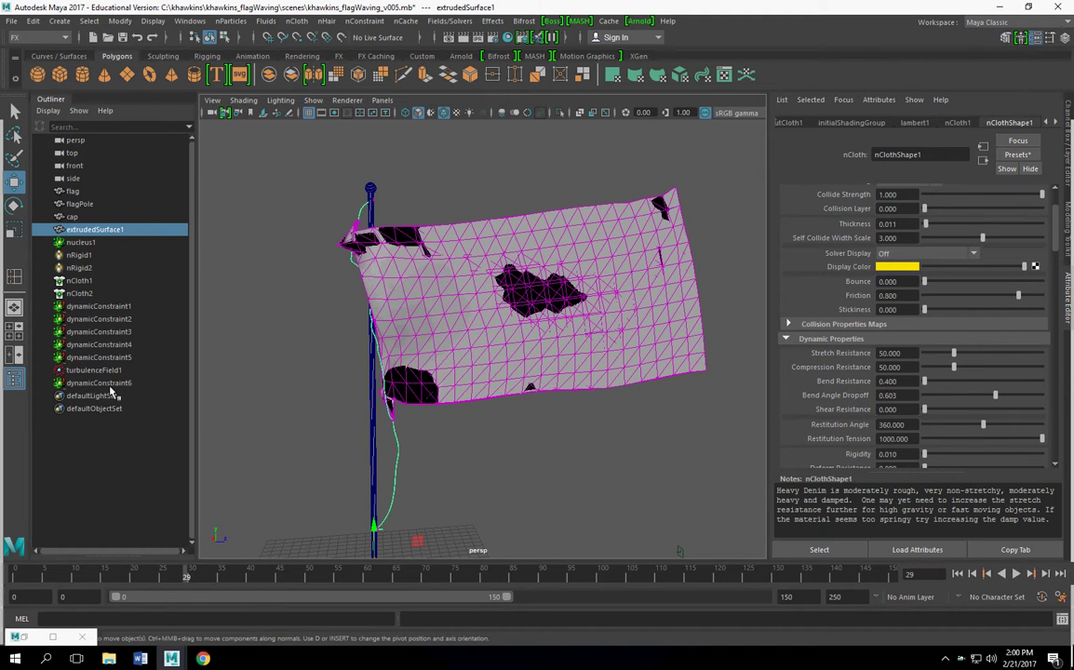
left_click(116, 371)
left_click_drag(905, 391, 853, 382)
type("-")
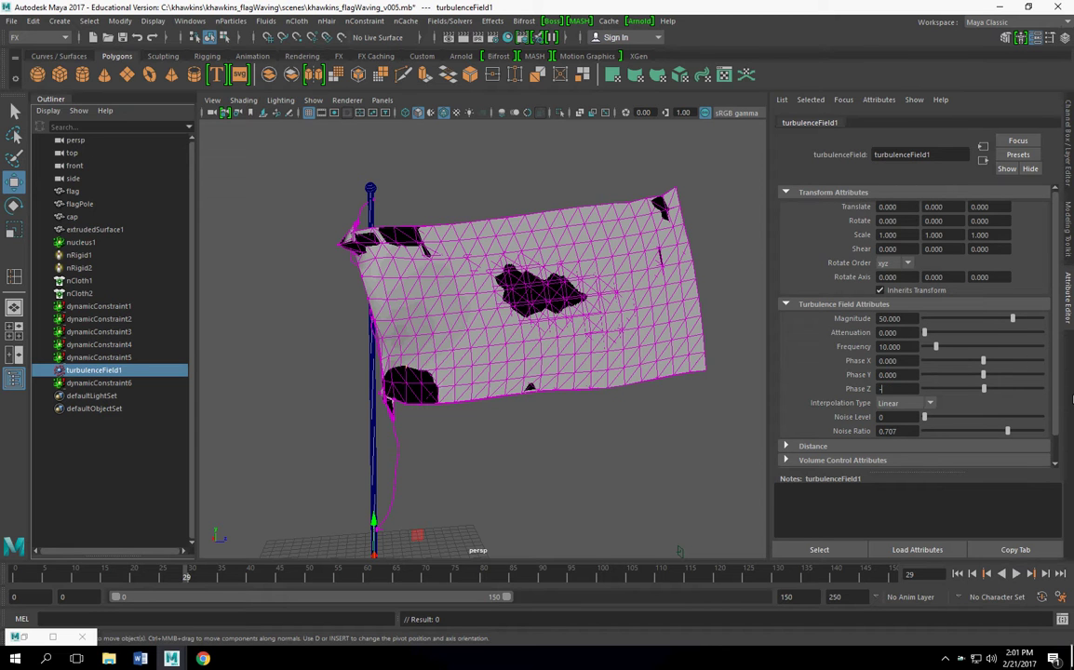
type("1")
key("Return")
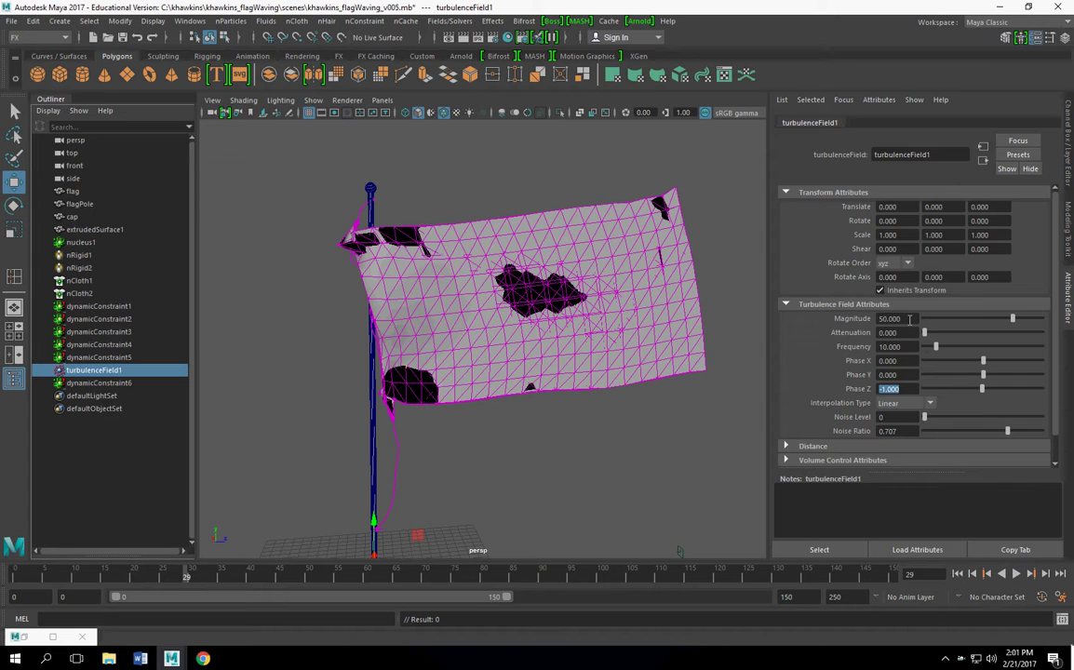
Step: Set the turbulence field's Frequency to 1 and its Noise Level to 2
left_click_drag(911, 322, 827, 311)
left_click_drag(899, 347, 812, 332)
type("1")
key("Return")
left_click_drag(941, 416, 957, 420)
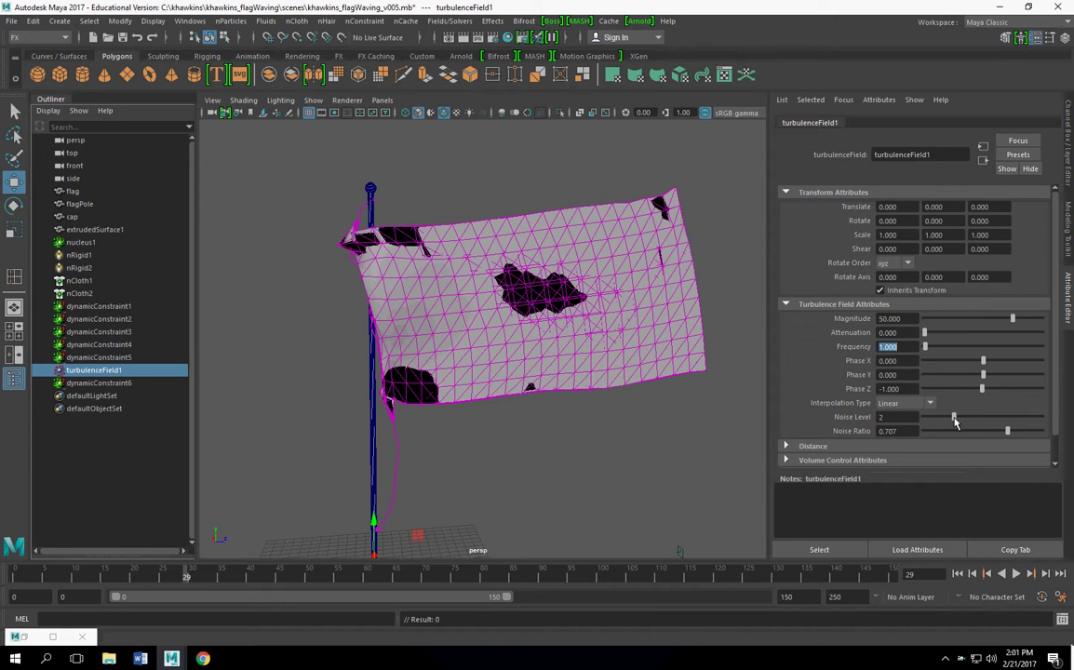
Step: Play the flag simulation from the first frame, then rewind it to the start
left_click(957, 574)
left_click(1015, 574)
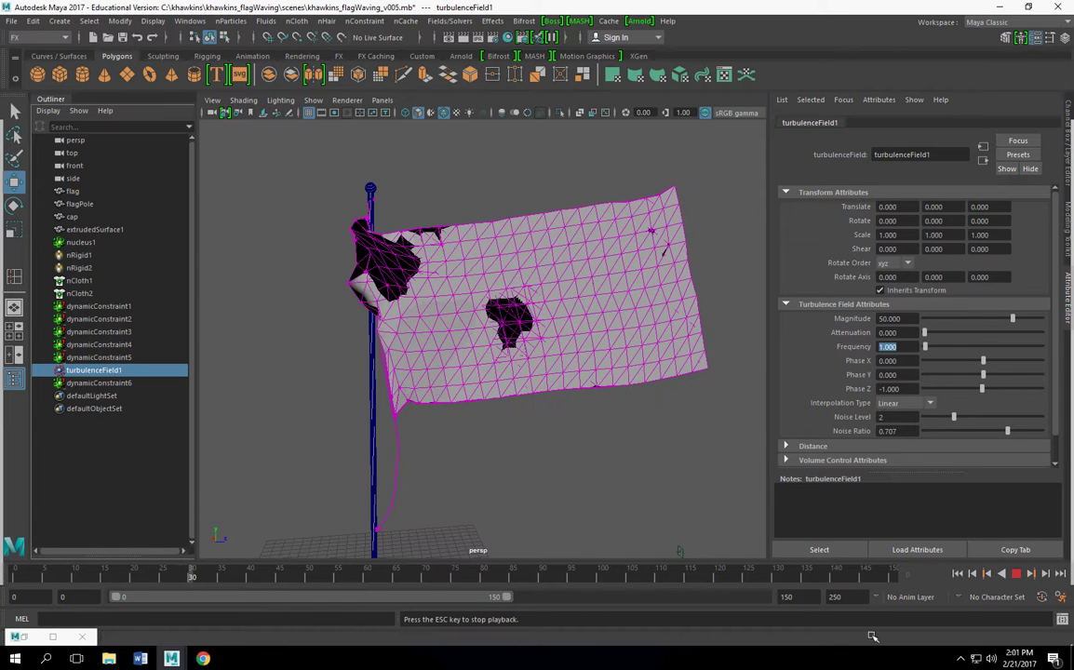
left_click(960, 574)
Step: Clear the initial state of both the flag and the extruded rope surface
left_click_drag(605, 371, 511, 292, "alt")
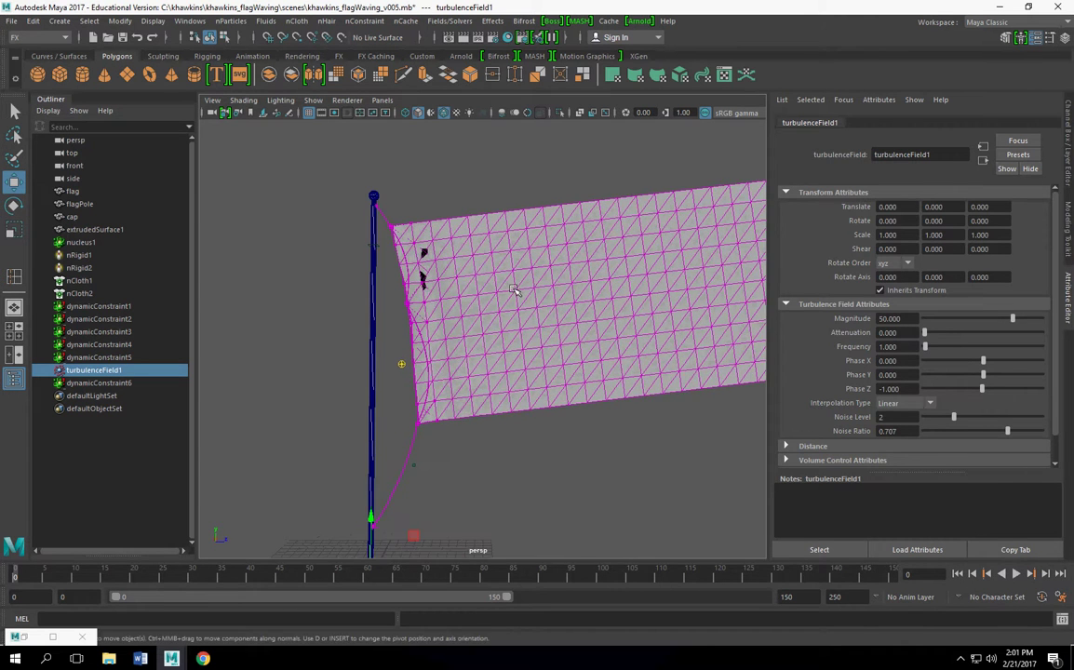
left_click(438, 325)
left_click(374, 216, "shift")
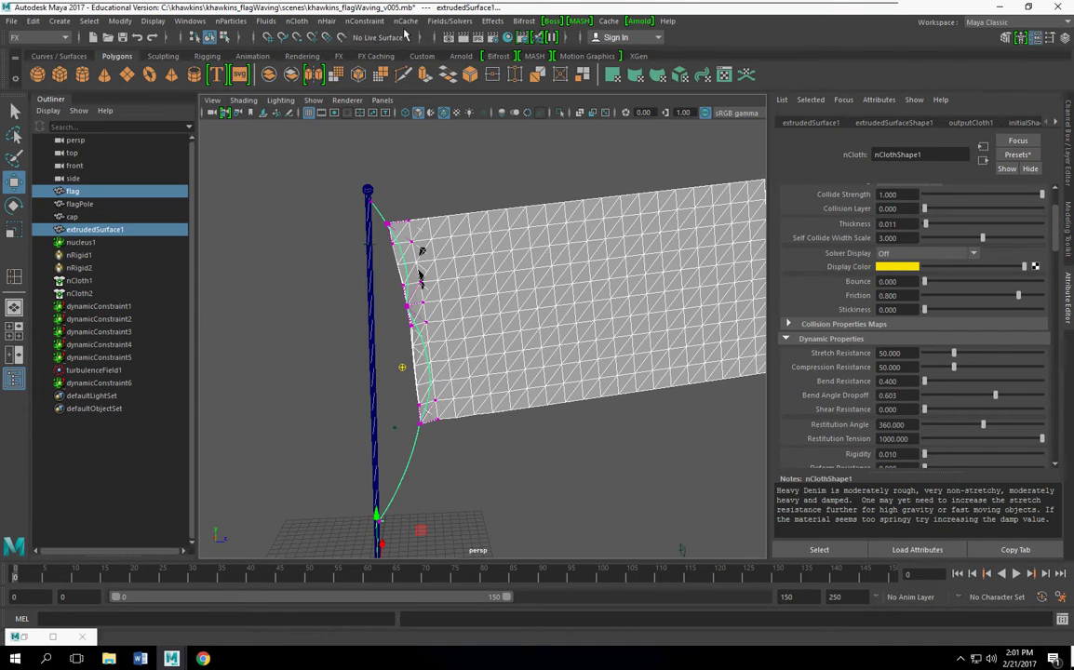
left_click(450, 20)
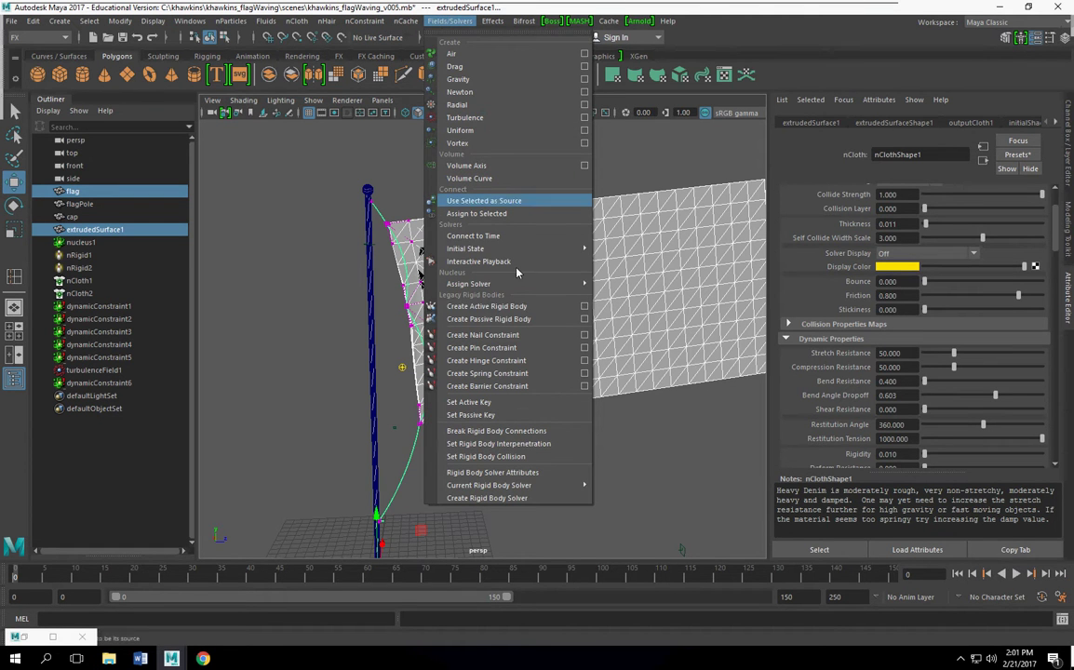
mouse_move(523, 249)
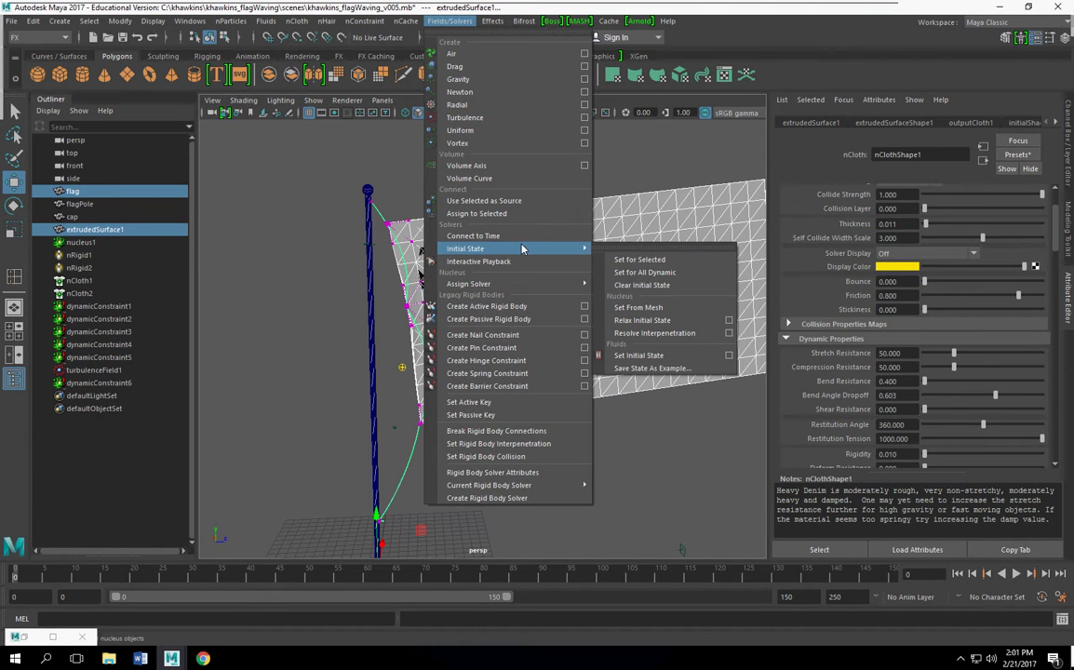
left_click(678, 290)
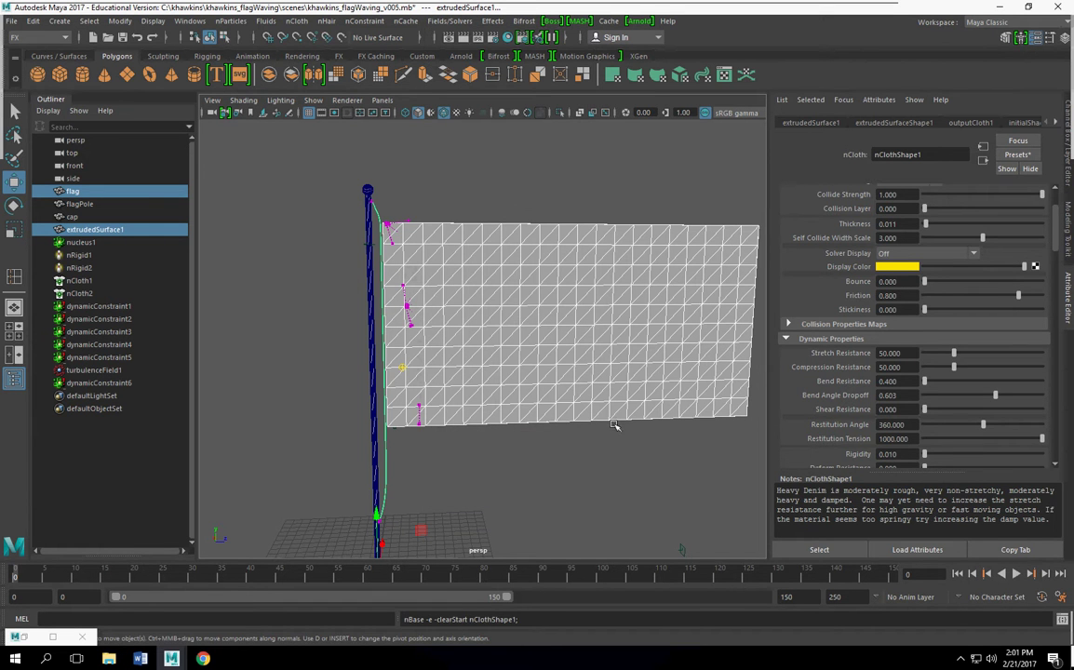
Step: Play the simulation with the cleared initial state to check the flag's motion, then stop it
middle_click_drag(482, 431, 476, 402, "alt")
mouse_move(463, 403)
left_mouse_down("alt")
mouse_move(485, 420)
mouse_move(479, 404)
left_mouse_up("alt")
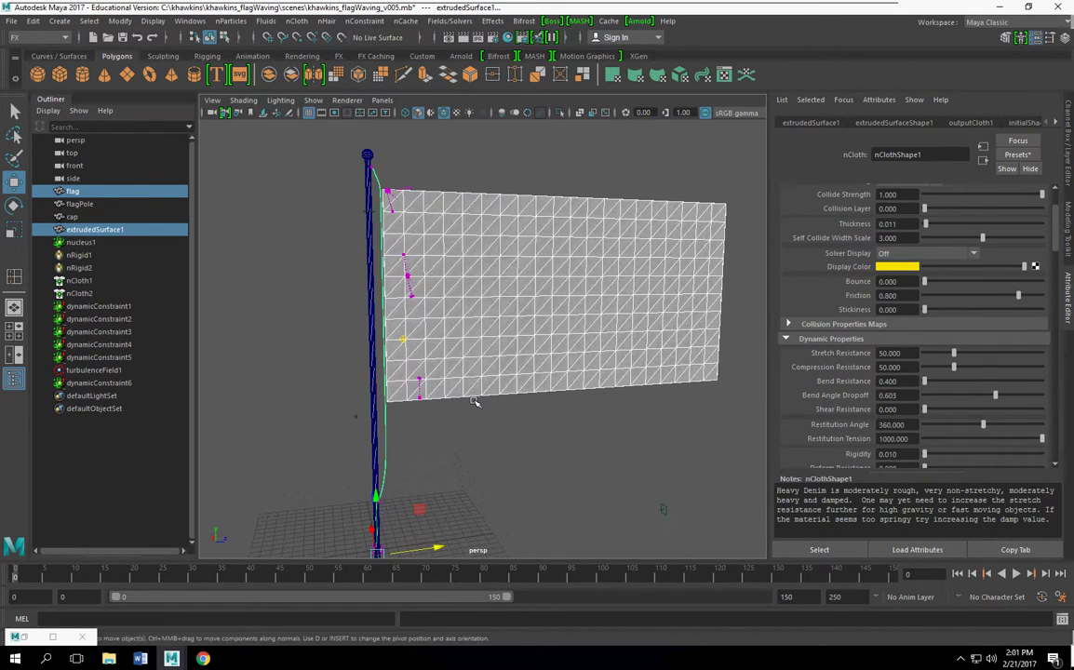
scroll(451, 391, "up", 3)
scroll(450, 391, "down", 3)
scroll(432, 392, "down", 2)
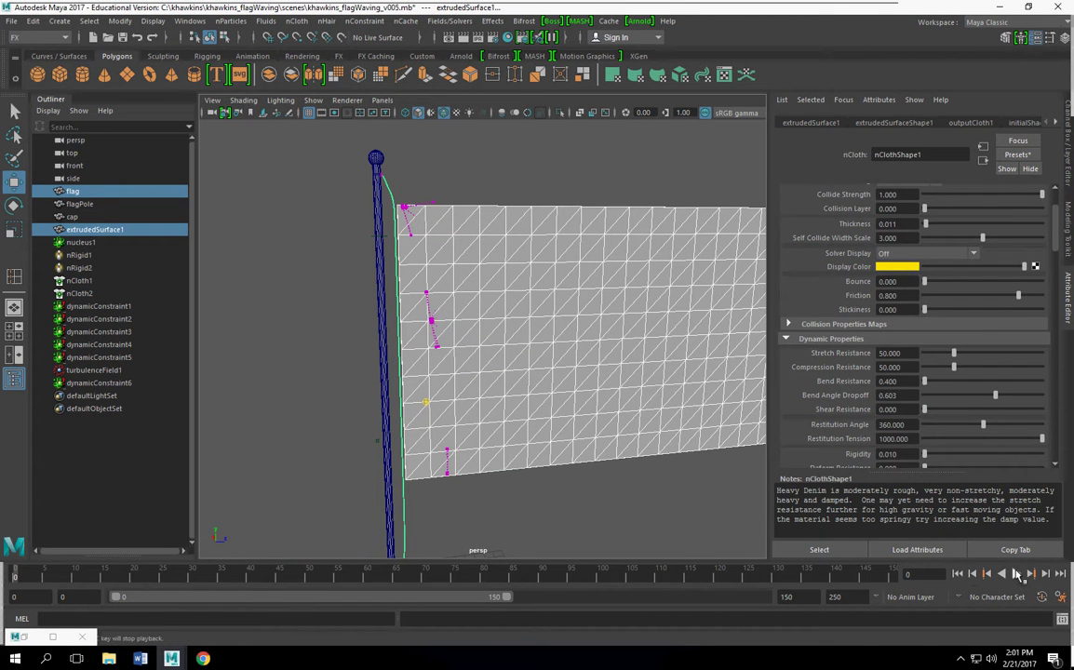
left_click(1017, 574)
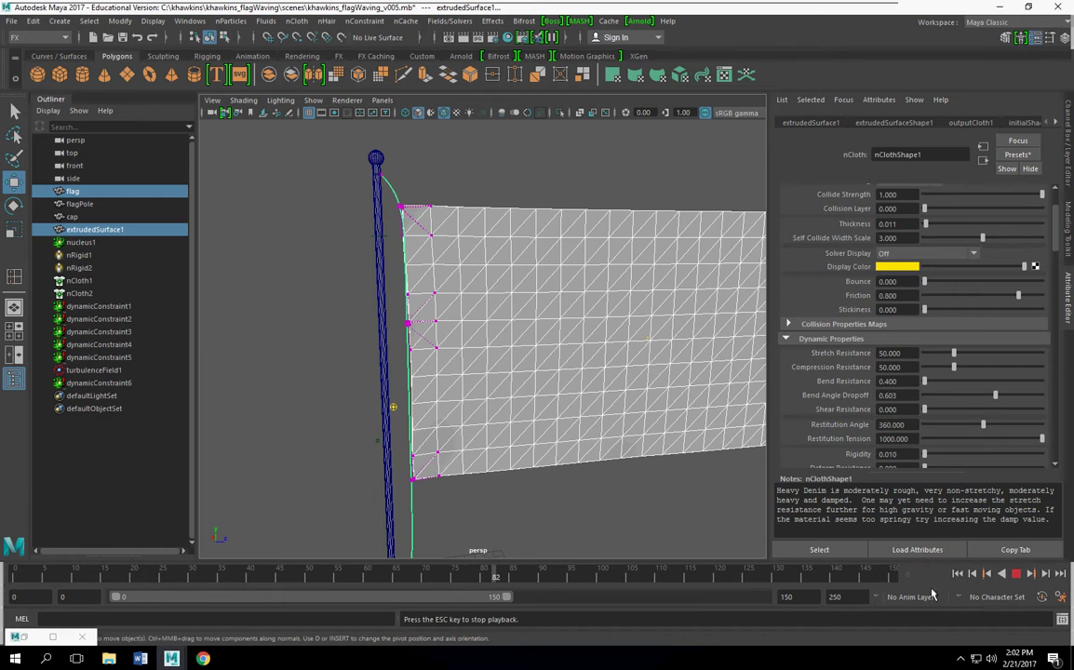
left_click(1017, 574)
Step: Raise turbulenceField1's Magnitude to 500
left_click(97, 370)
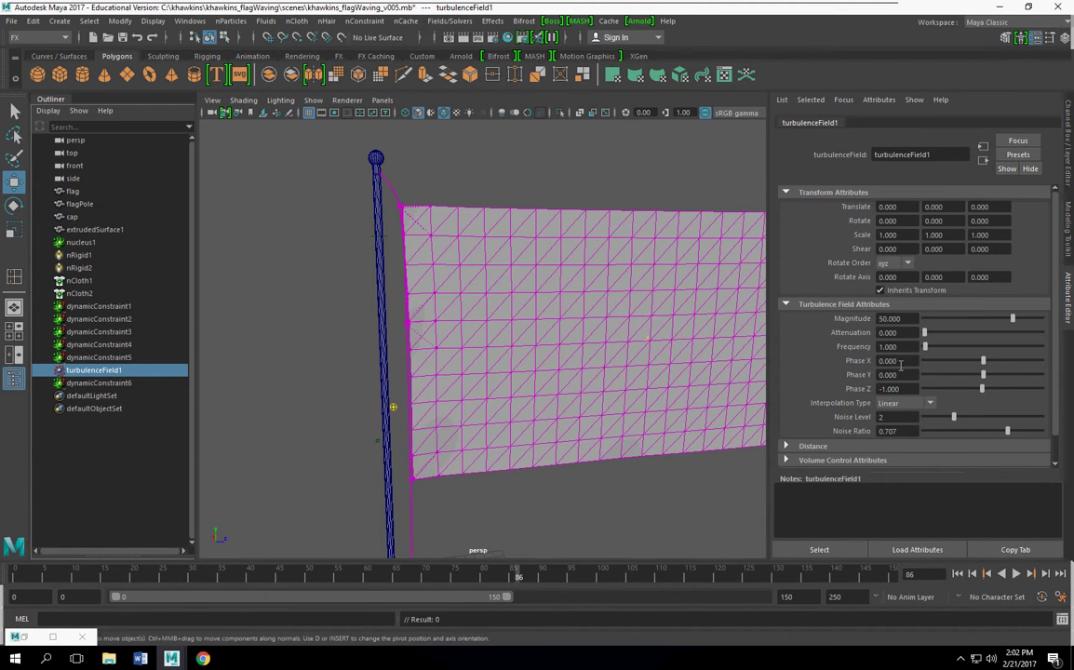
left_click_drag(1013, 318, 1047, 319)
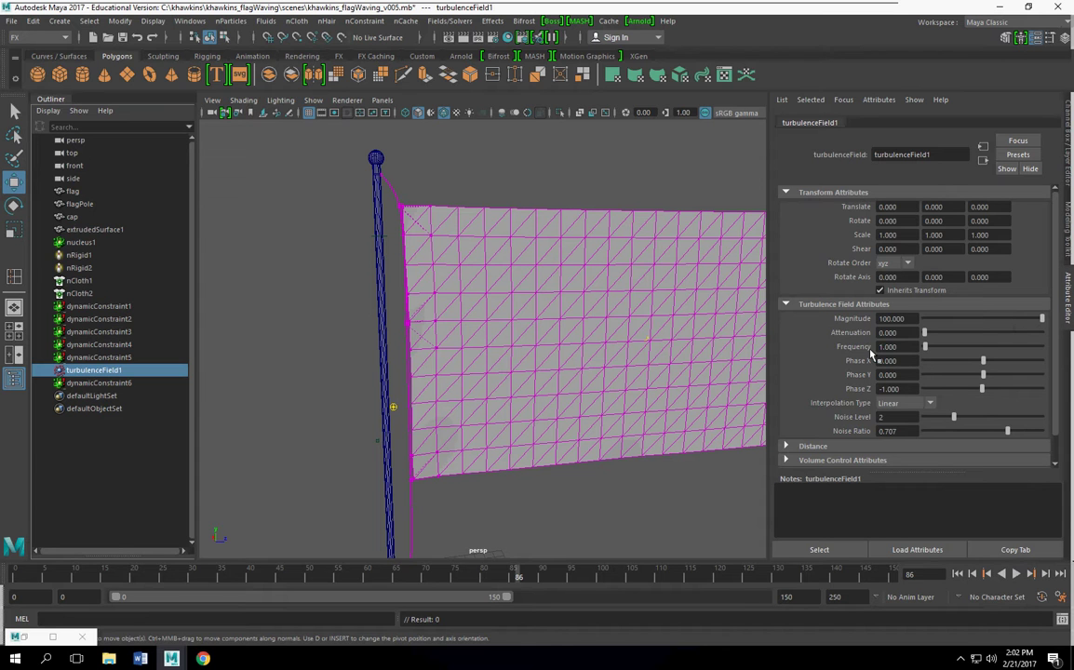
type("500")
key("Return")
Step: Replay the simulation from the first frame with the stronger turbulence, then stop and rewind it
left_click(958, 573)
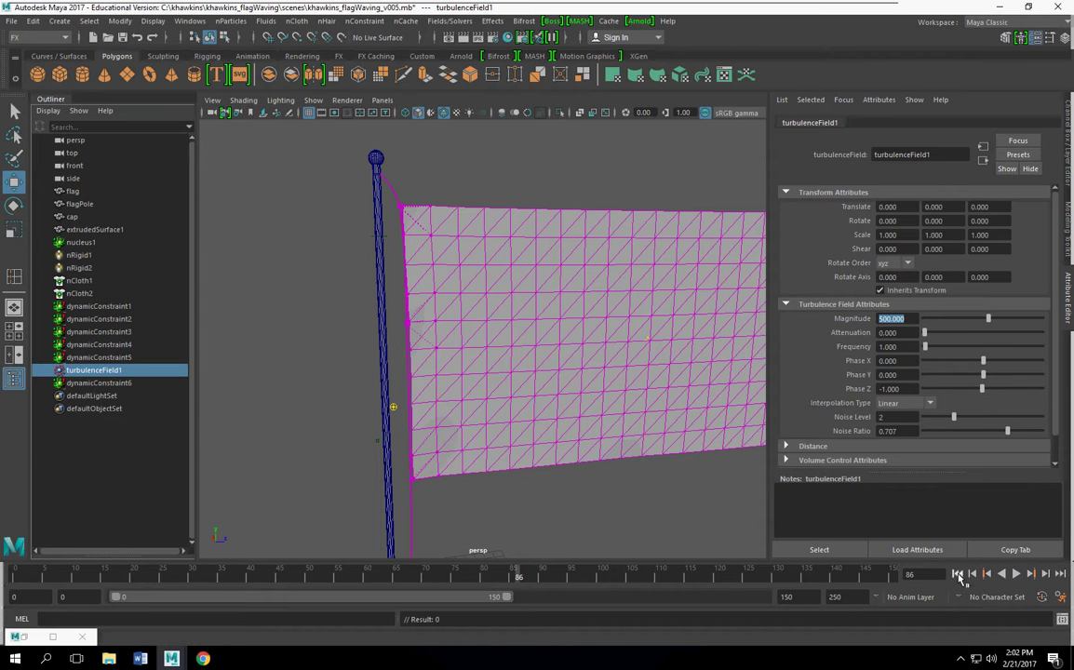
left_click(1015, 573)
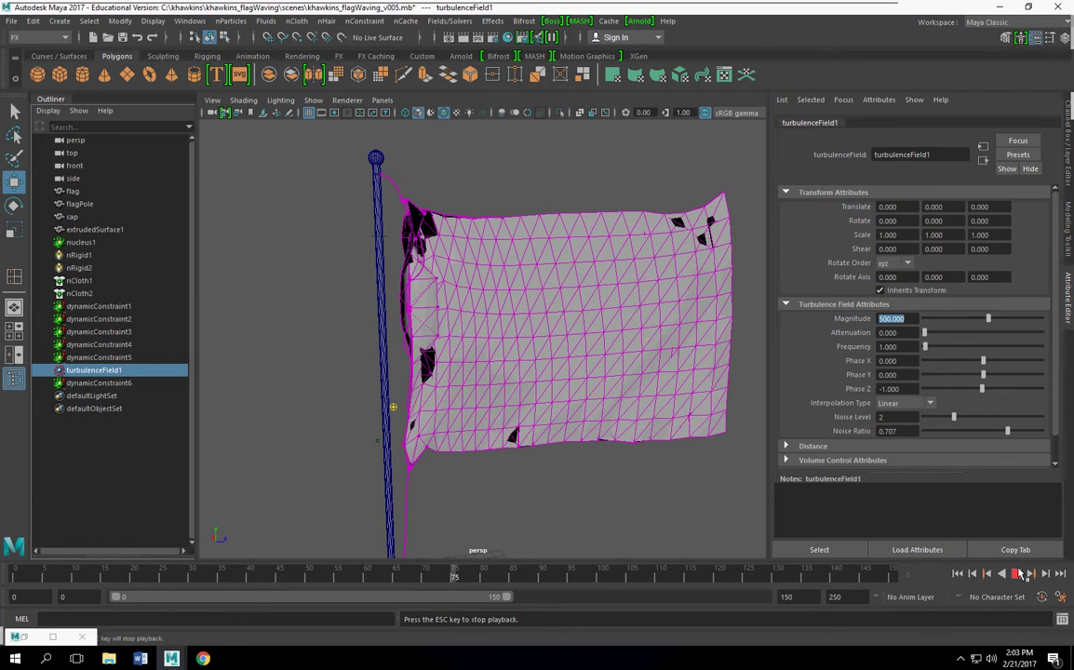
left_click(1019, 574)
left_click(959, 574)
Step: Set the turbulence field's Magnitude to 100 and briefly play the simulation
left_click_drag(439, 359, 541, 358, "alt")
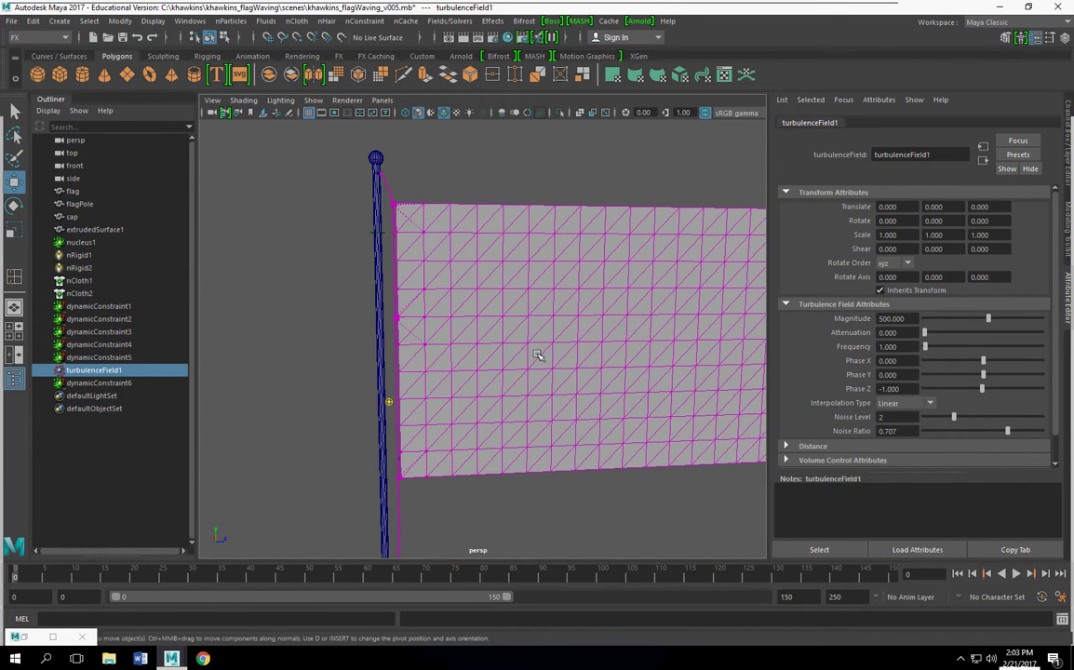
left_click(488, 157)
left_click(492, 221)
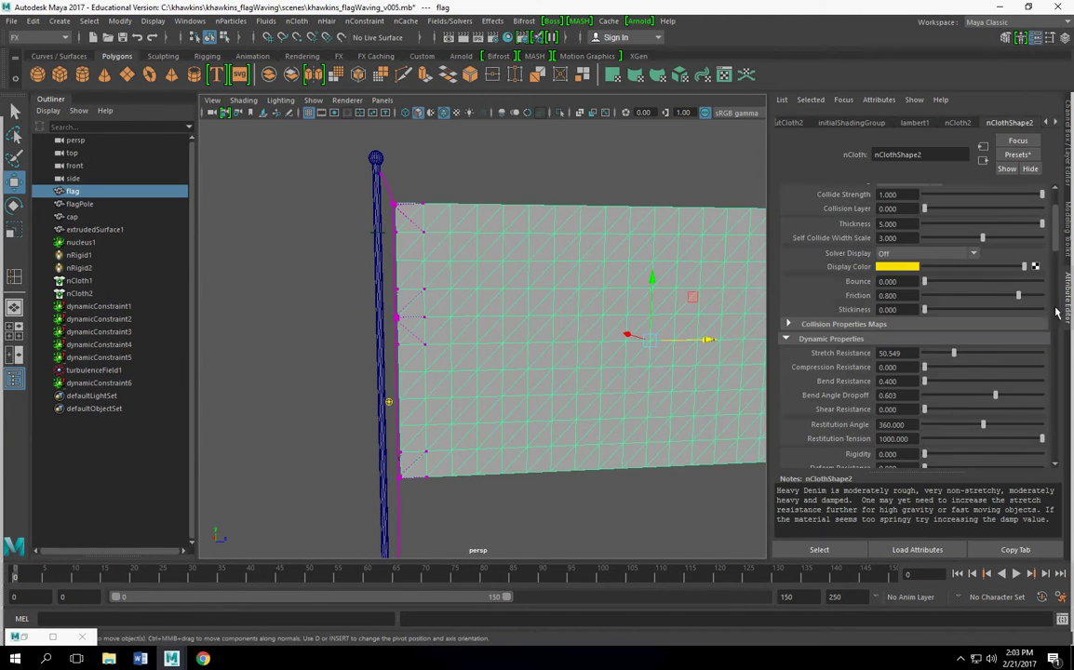
left_click(84, 369)
double_click(892, 318)
type("100")
key("Return")
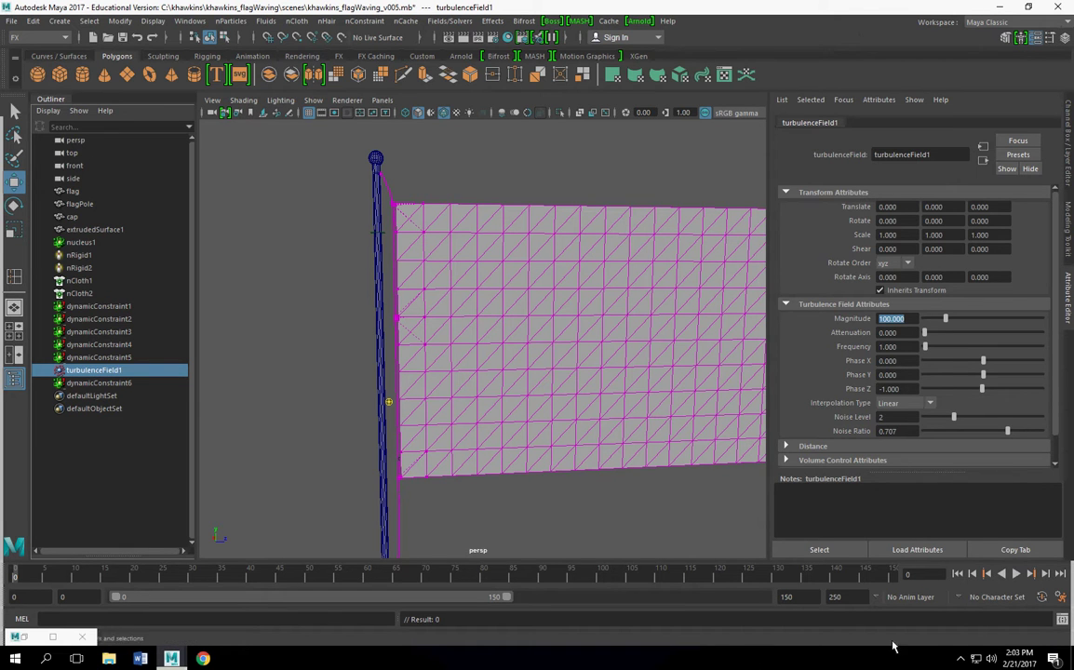
left_click(1016, 575)
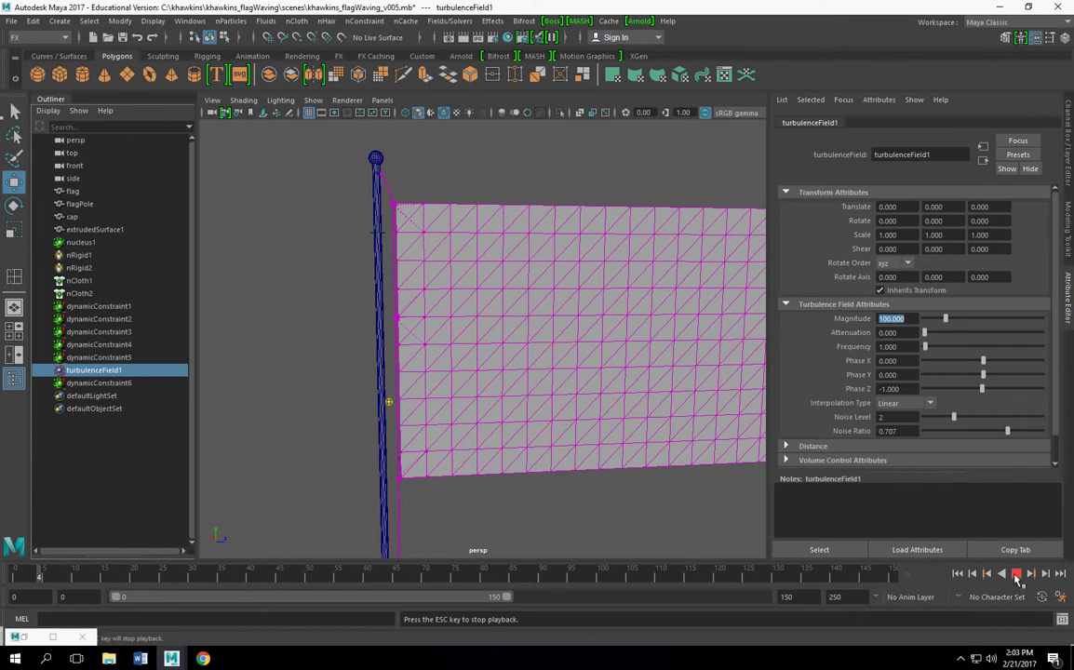
key("Escape")
Step: Set the flag's nCloth collision Thickness to 10
left_click(612, 318)
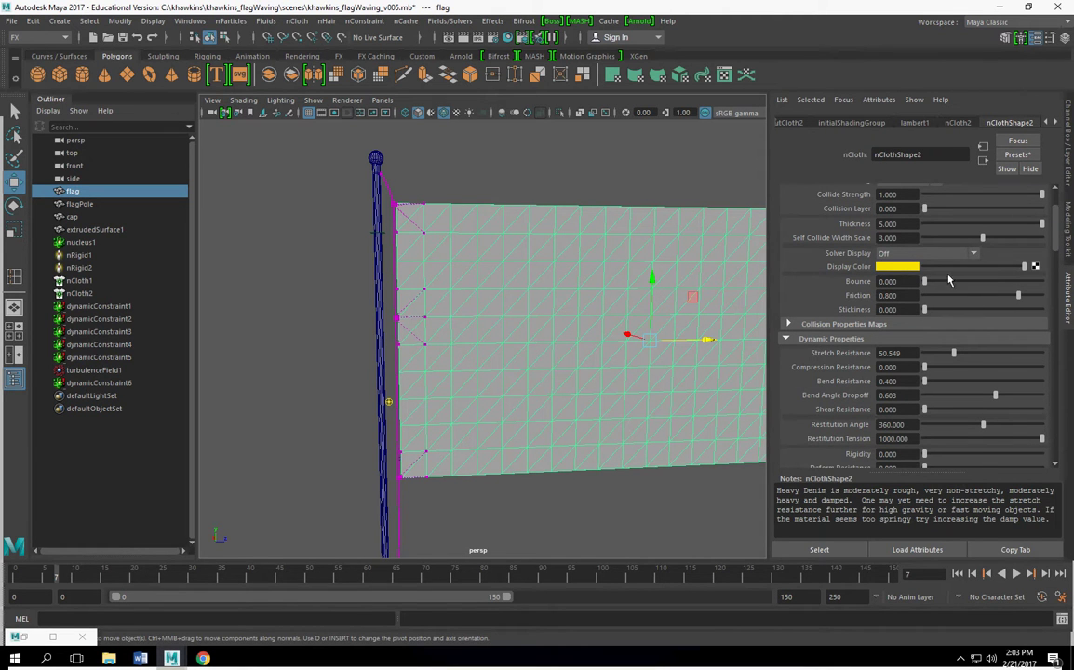
left_click_drag(909, 224, 839, 226)
type("10")
key("Return")
Step: Change the flag's Self Collision Flag to VertexFace
scroll(889, 256, "up", 1)
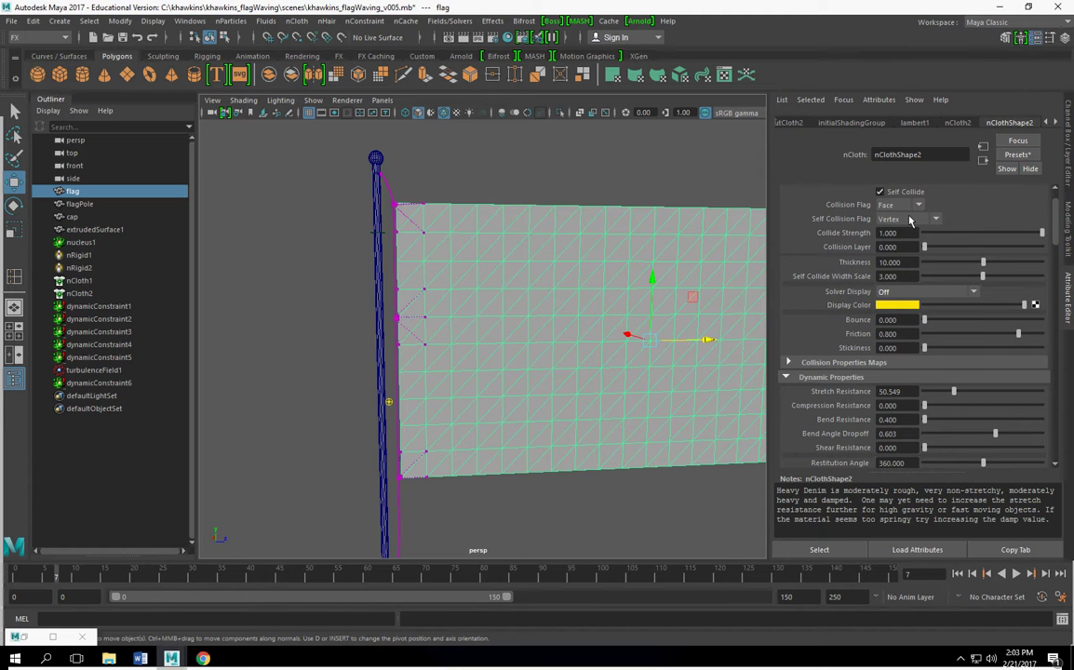
left_click(910, 220)
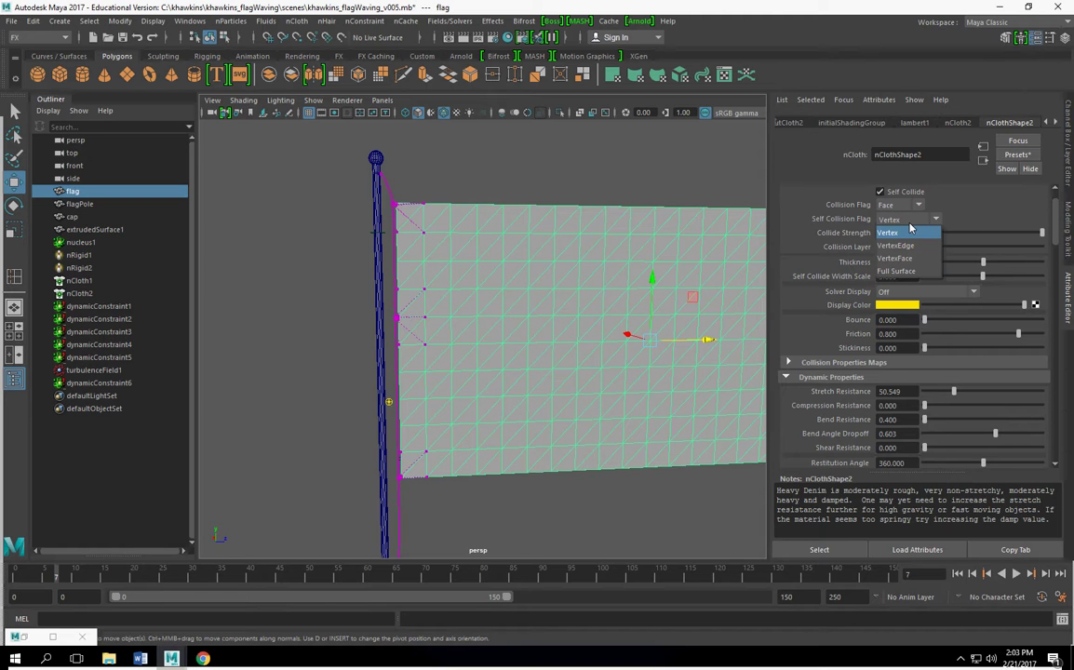
left_click(903, 258)
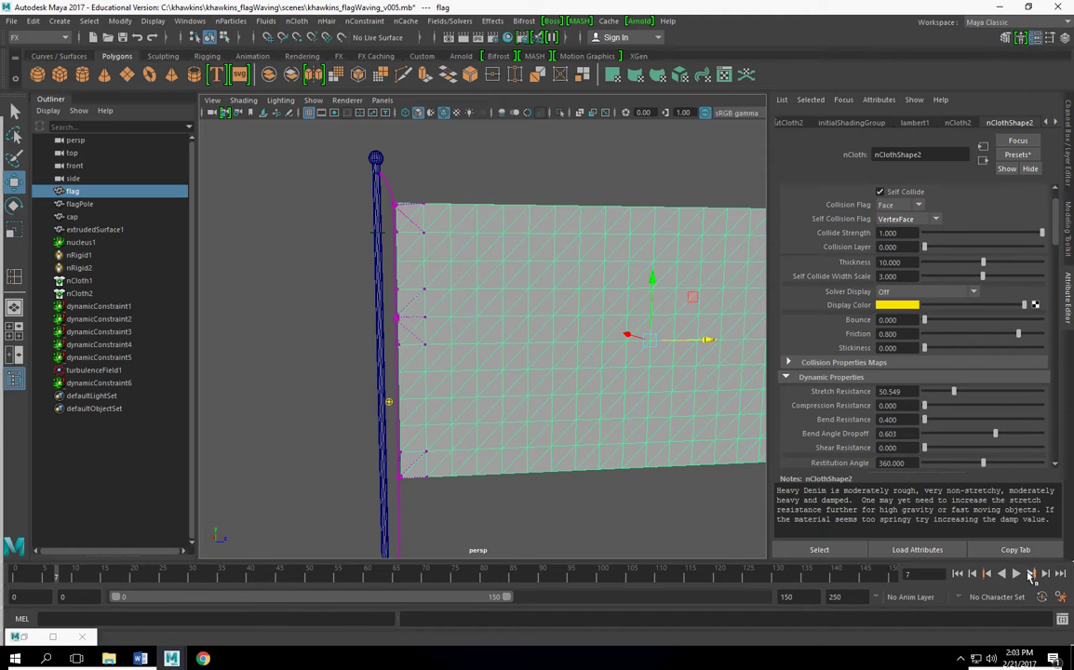
Step: Play the simulation with the new flag collision settings, view the whole flag, and stop playback
left_click(1015, 574)
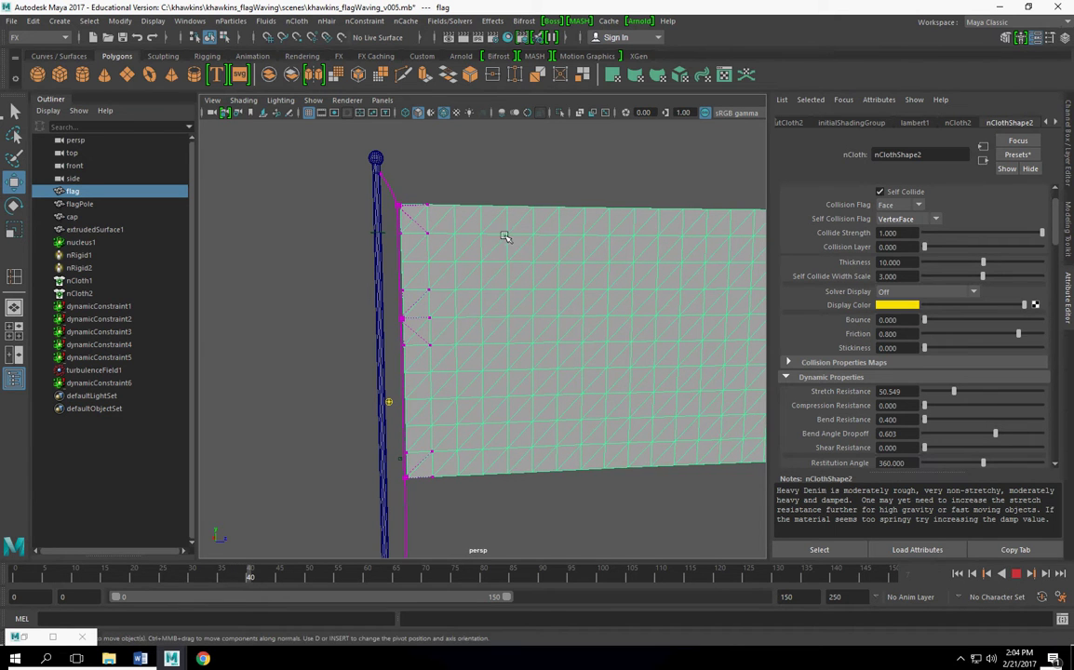
scroll(515, 272, "down", 3)
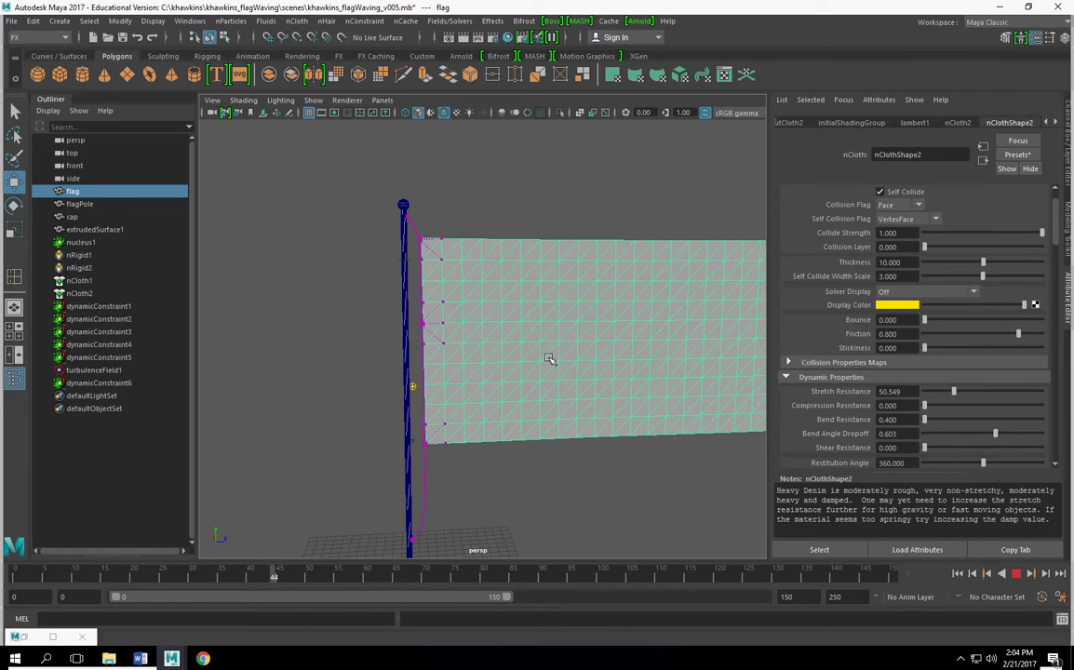
left_click(1017, 574)
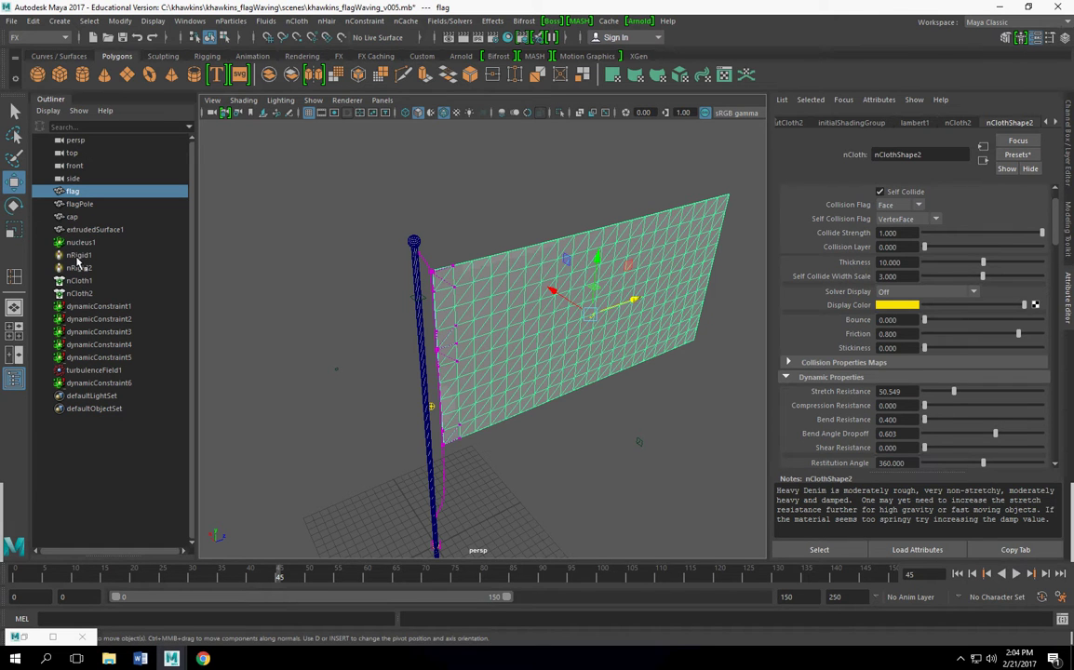
Step: Set turbulenceField1's Magnitude to 1000
left_click(79, 371)
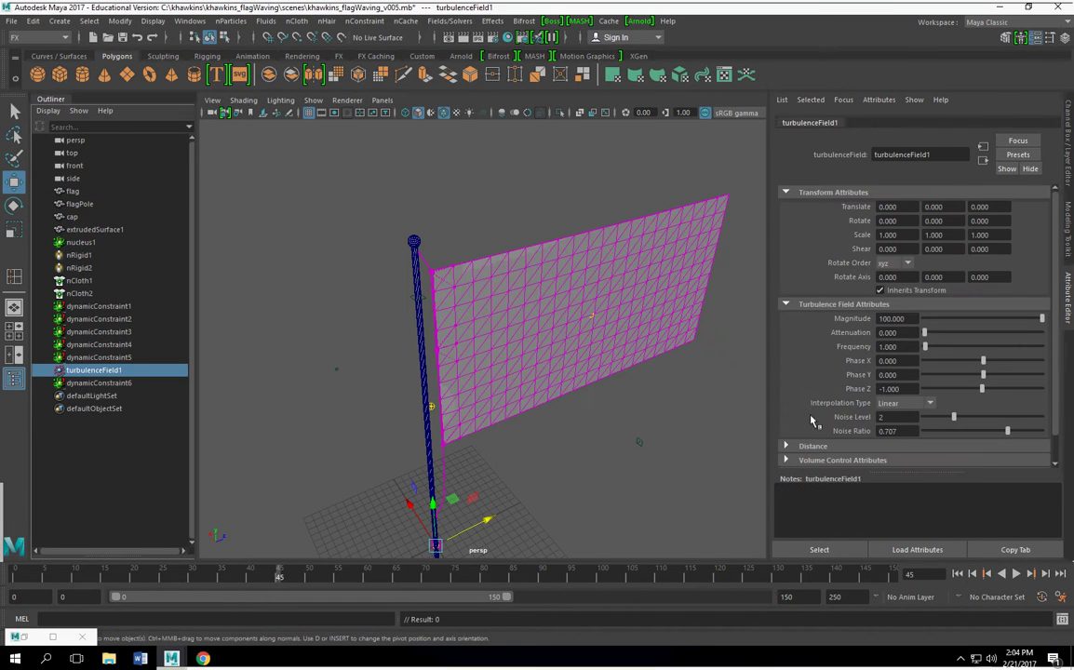
type("1000")
key("Return")
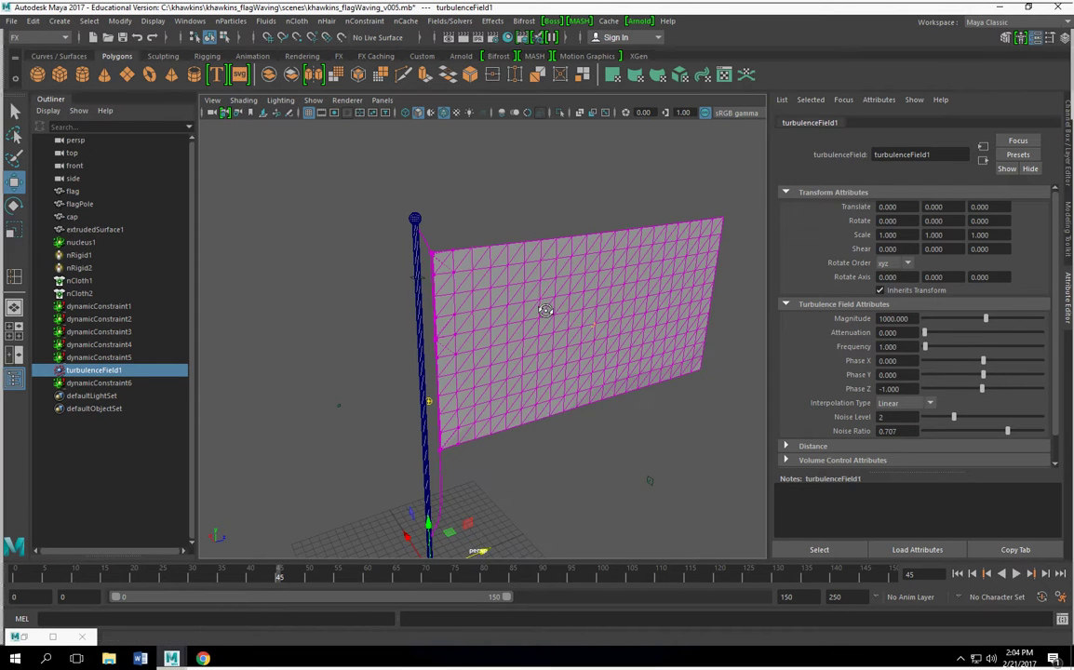
Step: Rewind and play the simulation to check the flag under the increased turbulence, then stop it
left_click(957, 574)
left_click(1016, 574)
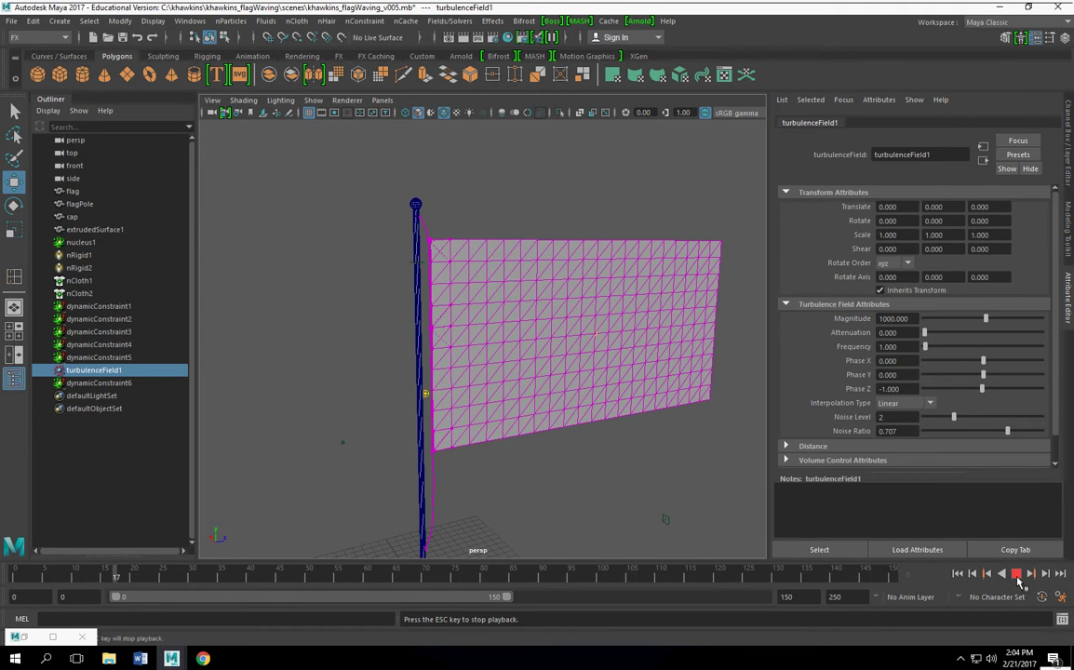
left_click(1018, 574)
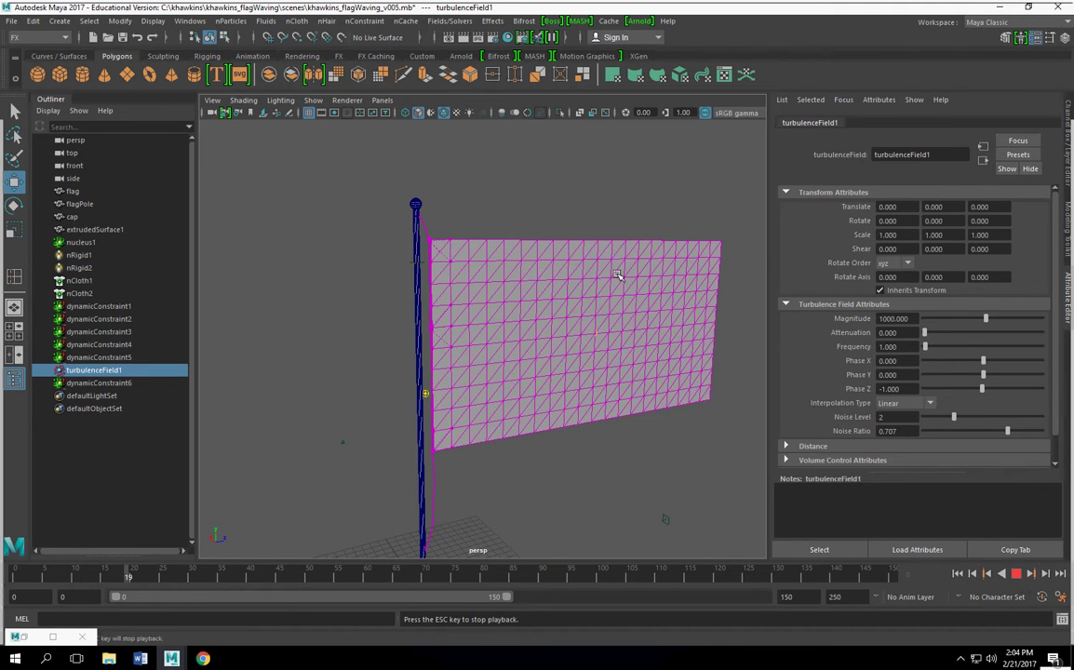
Step: Set the flag's Self Collision Flag to Vertex and its Collide Strength to 10
left_click(607, 243)
left_click(911, 221)
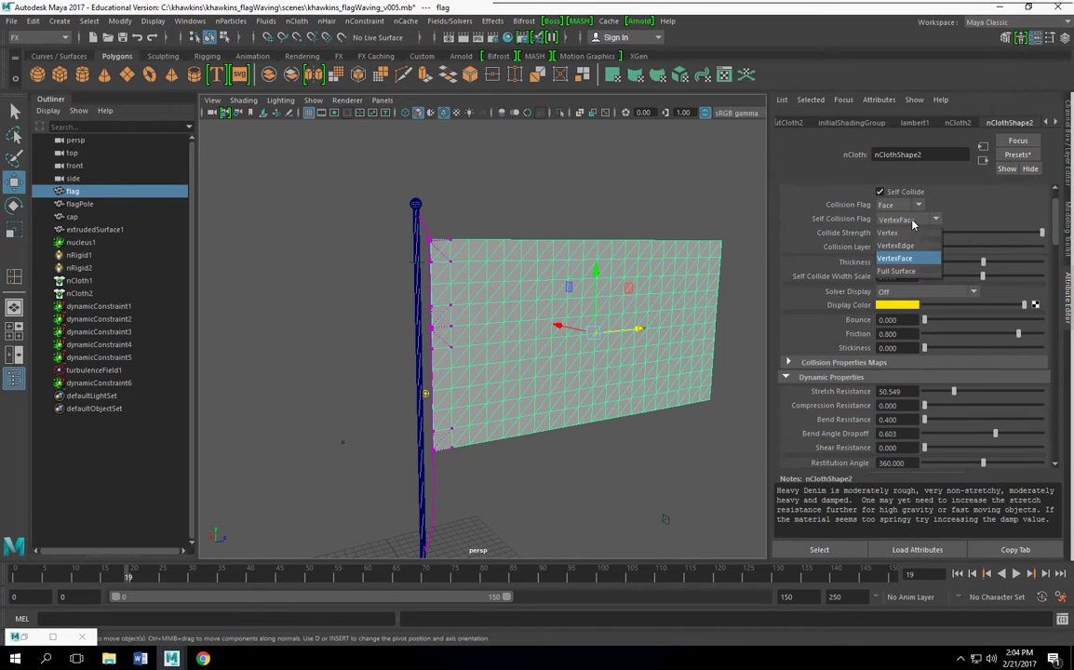
left_click(911, 232)
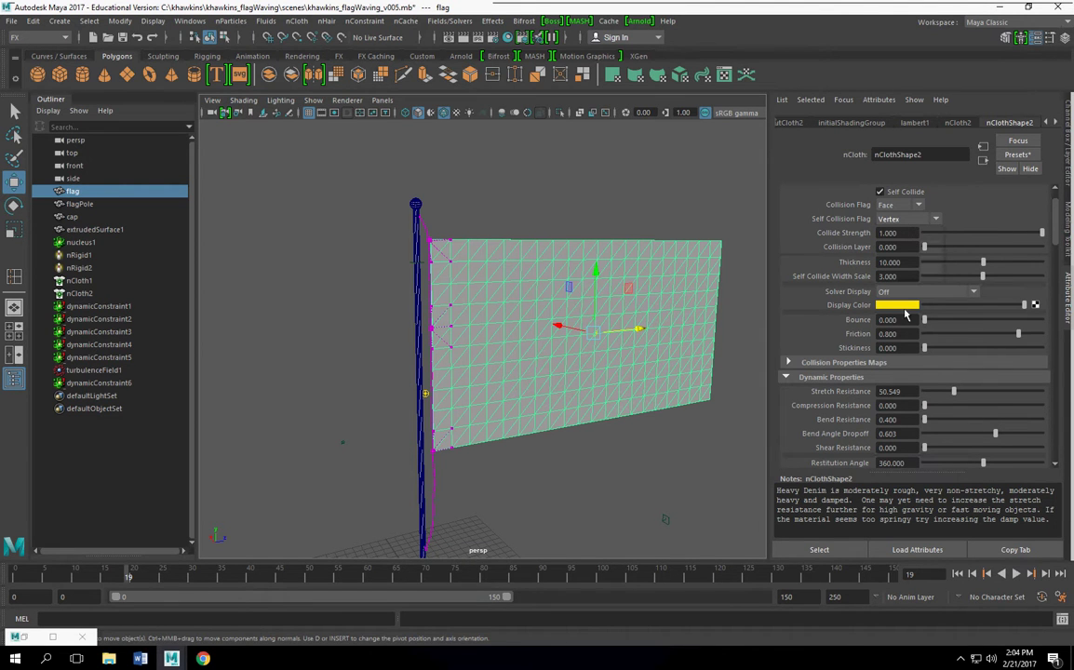
left_click(888, 232)
type("10")
key("Return")
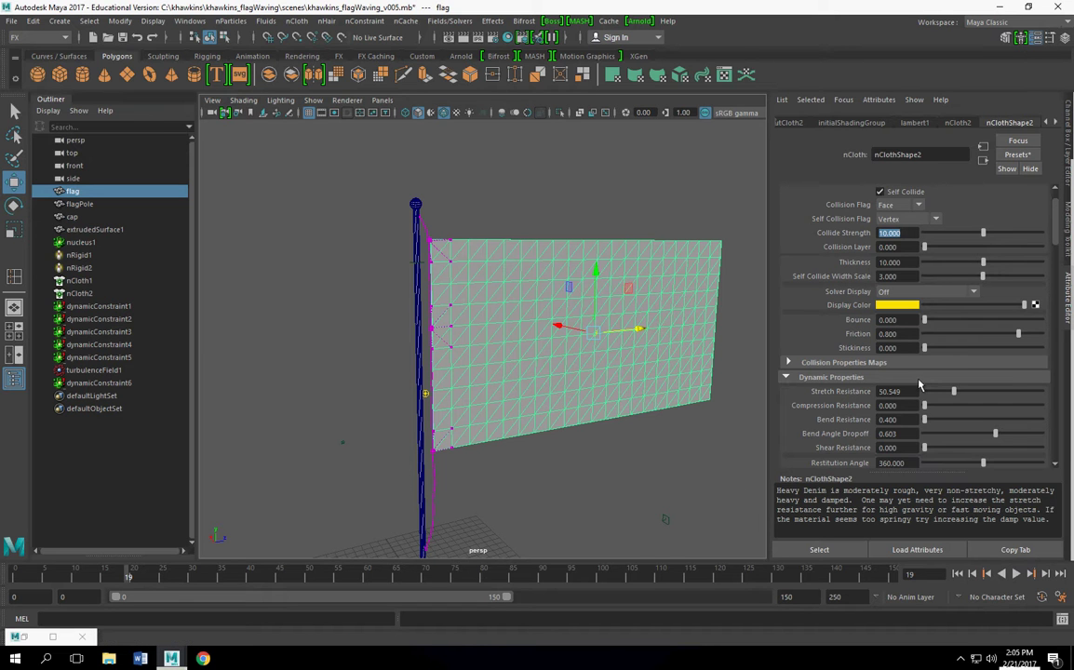
Step: Set the flag's Self Collide Width Scale to 6, play the simulation from the first frame, and stop it
left_click_drag(982, 276, 1052, 277)
left_click(958, 573)
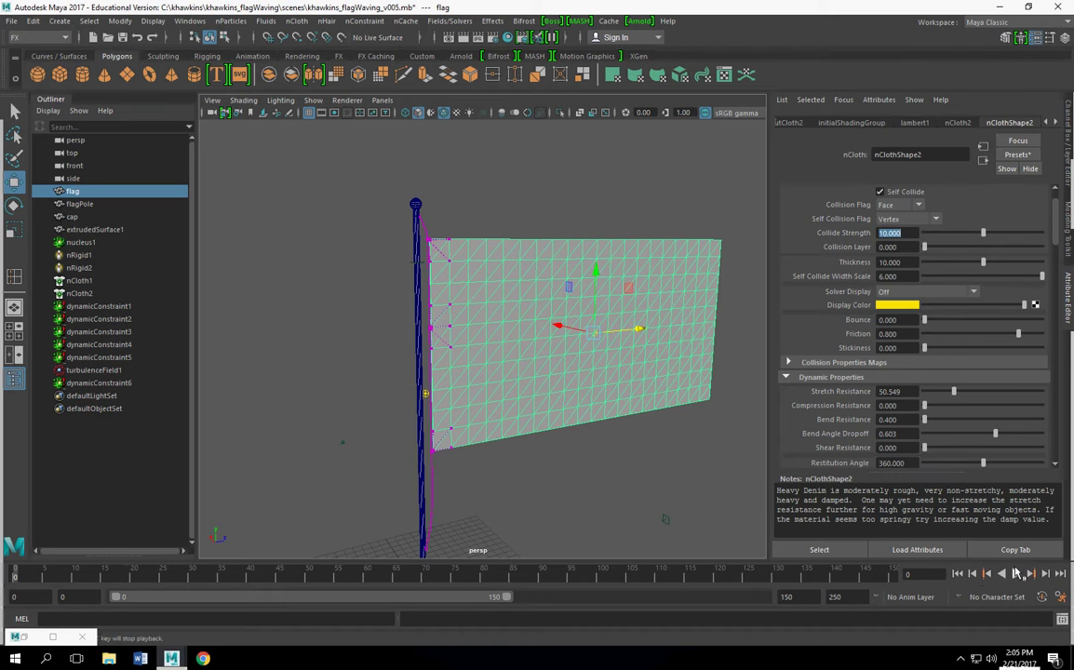
left_click(1016, 574)
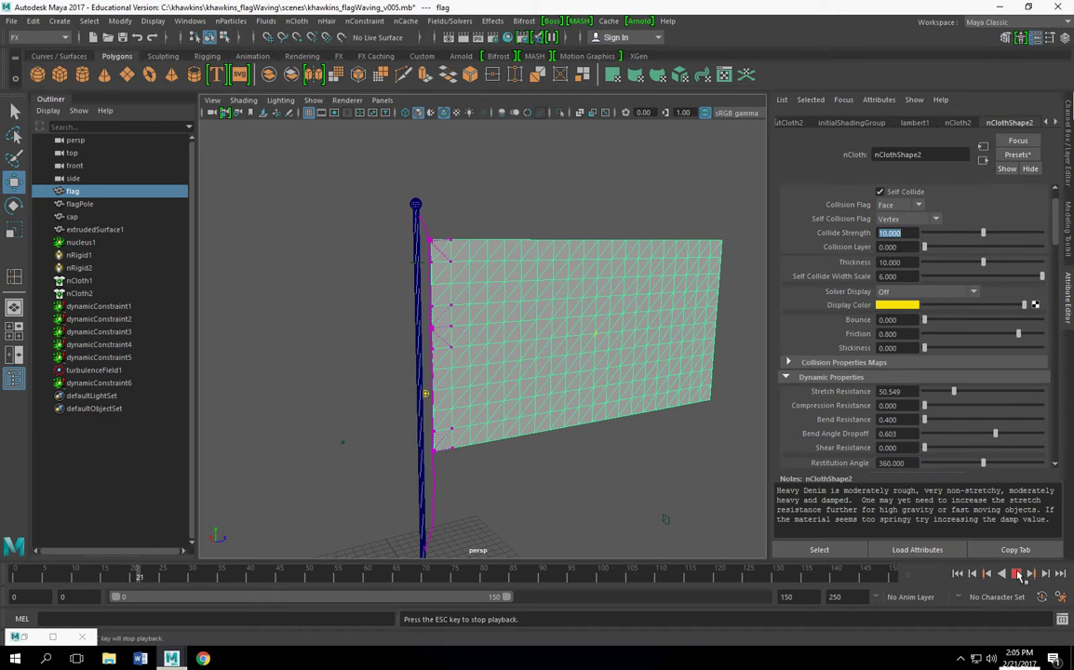
key("Escape")
Step: Set the flag's nCloth Thickness to 5 and its Collide Strength to 5
left_click_drag(909, 263, 828, 265)
type("5")
key("Return")
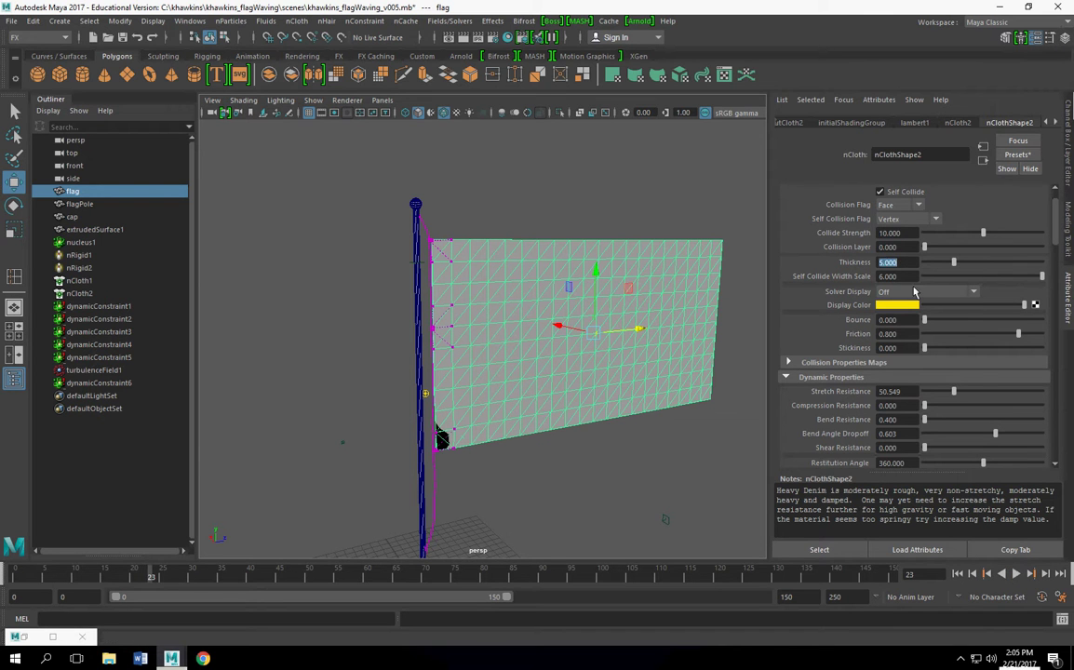
left_click(909, 234)
type("5")
key("Return")
Step: Play the simulation with the new thickness and collide strength, stop it, and examine the flag mesh up close
left_click(1017, 573)
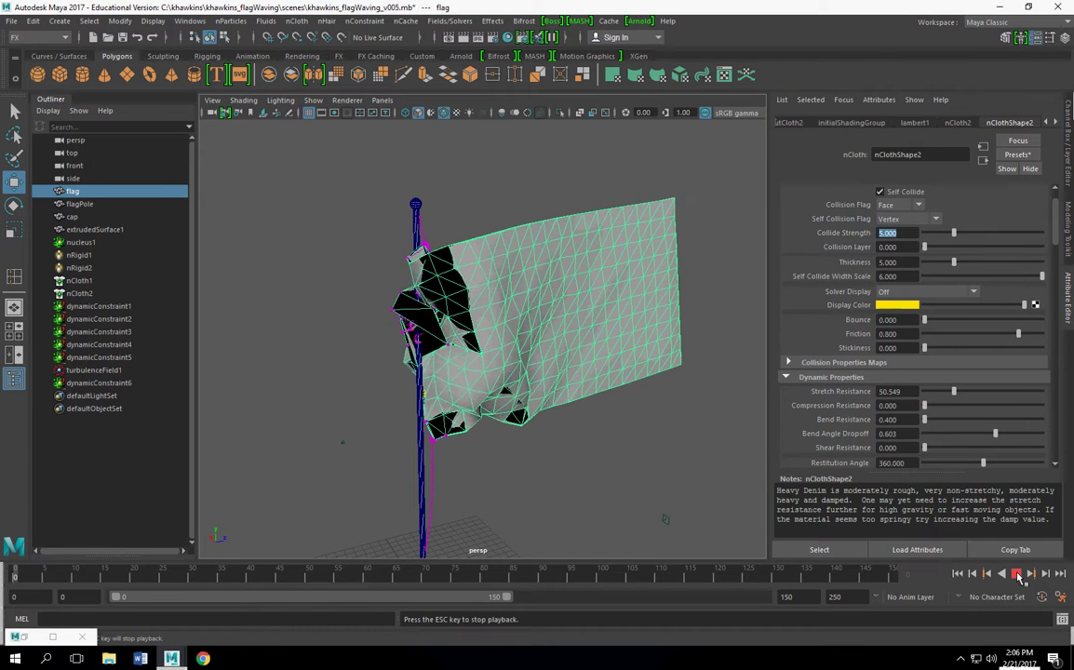
key("Escape")
left_click_drag(482, 350, 468, 395, "alt")
scroll(450, 382, "up", 3)
left_click(464, 190)
left_click(478, 246)
left_click_drag(479, 248, 485, 299, "alt")
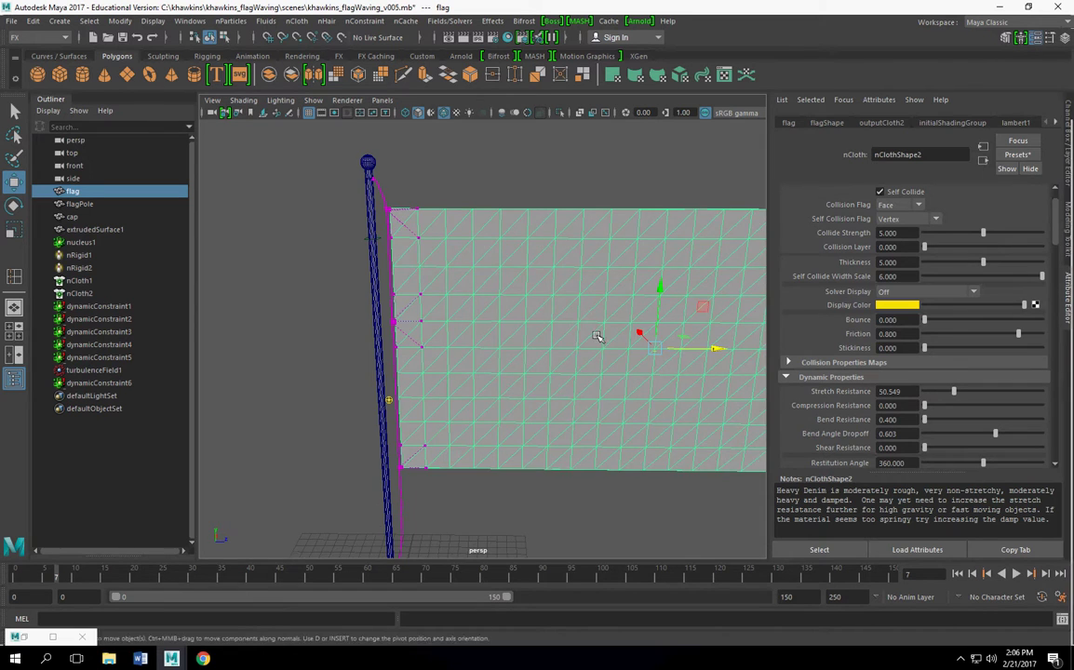
left_click_drag(601, 336, 590, 341, "alt")
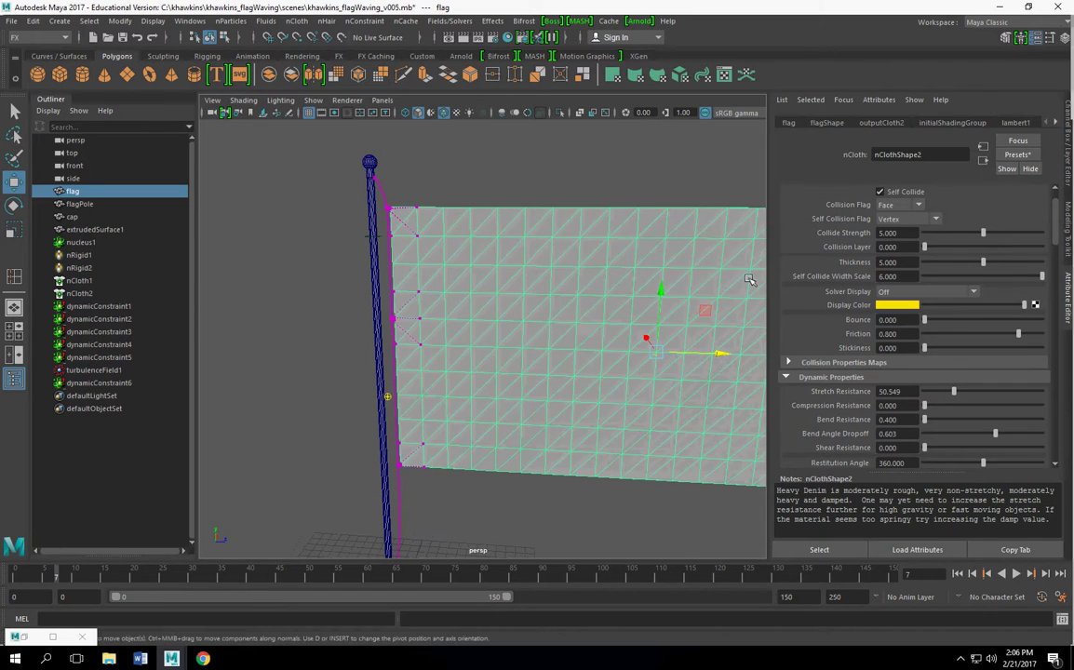
Step: Delete the nClothShape2 input node from the flag
left_click(1064, 37)
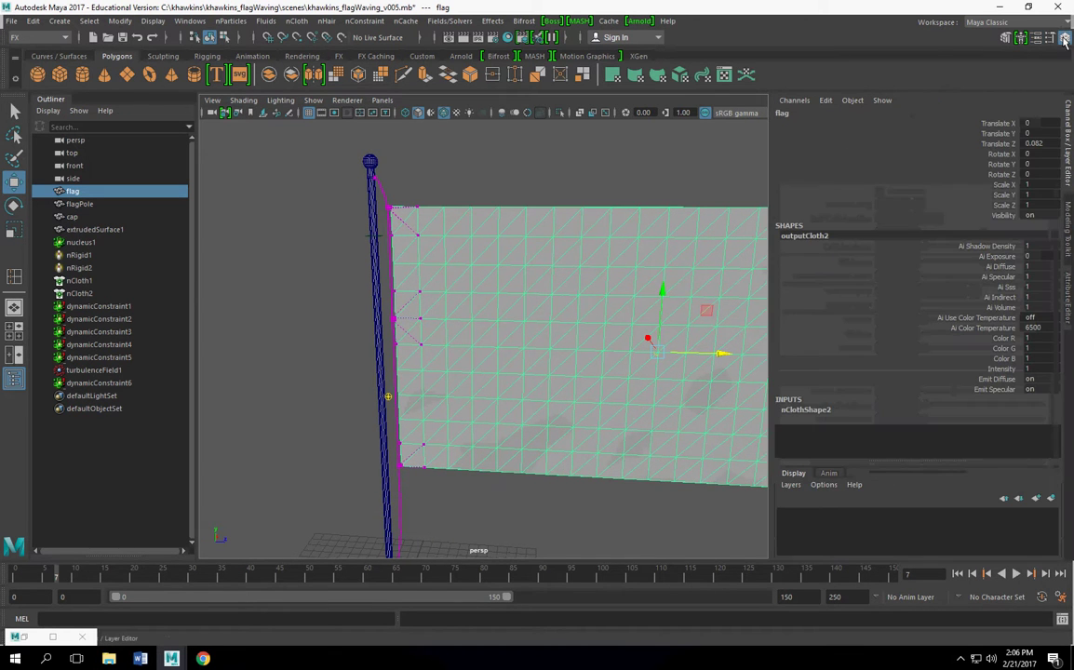
left_click(802, 410)
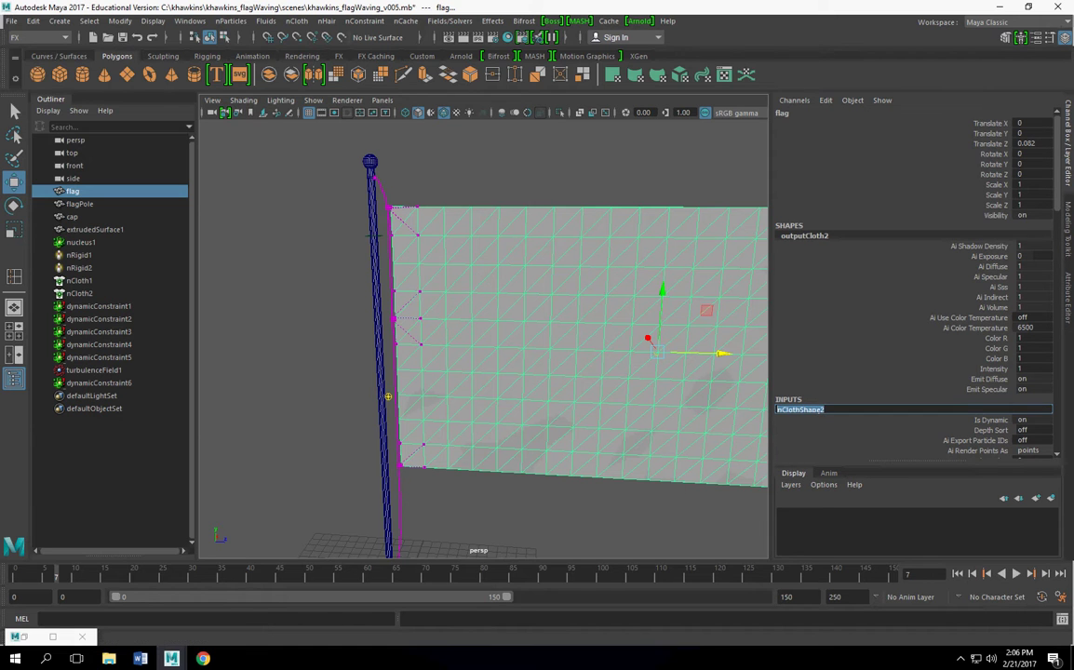
left_click(139, 575)
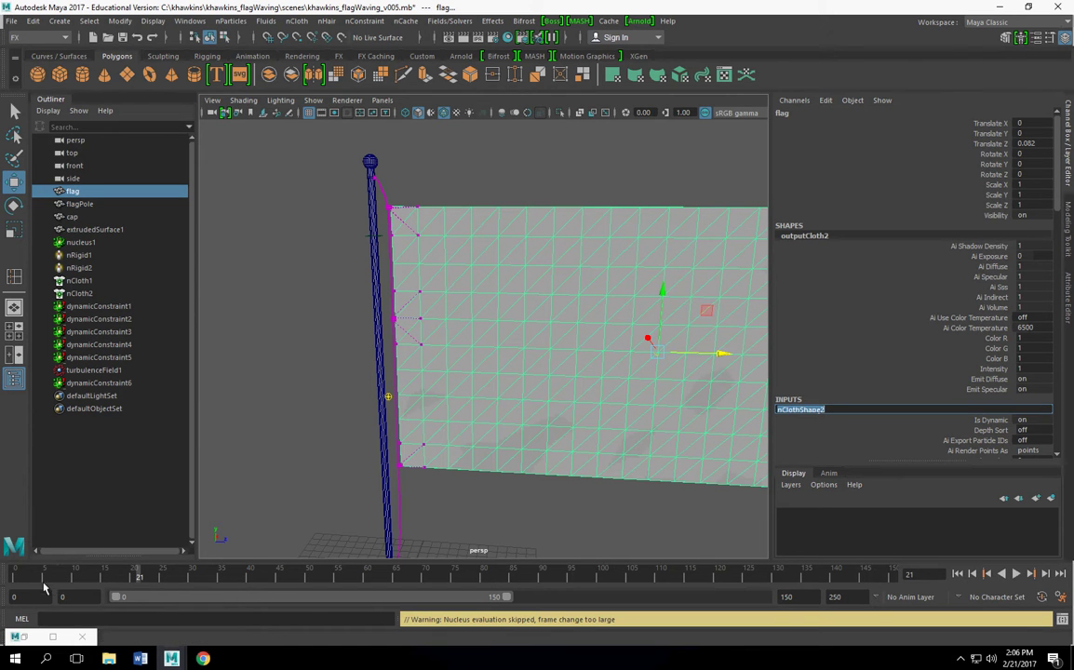
left_click(76, 619)
type("delete")
type("nClothShape2")
key("Return")
Step: Quadrangulate the flag mesh and delete its construction history
left_click_drag(206, 359, 499, 242, "alt")
key("space")
left_click(332, 264)
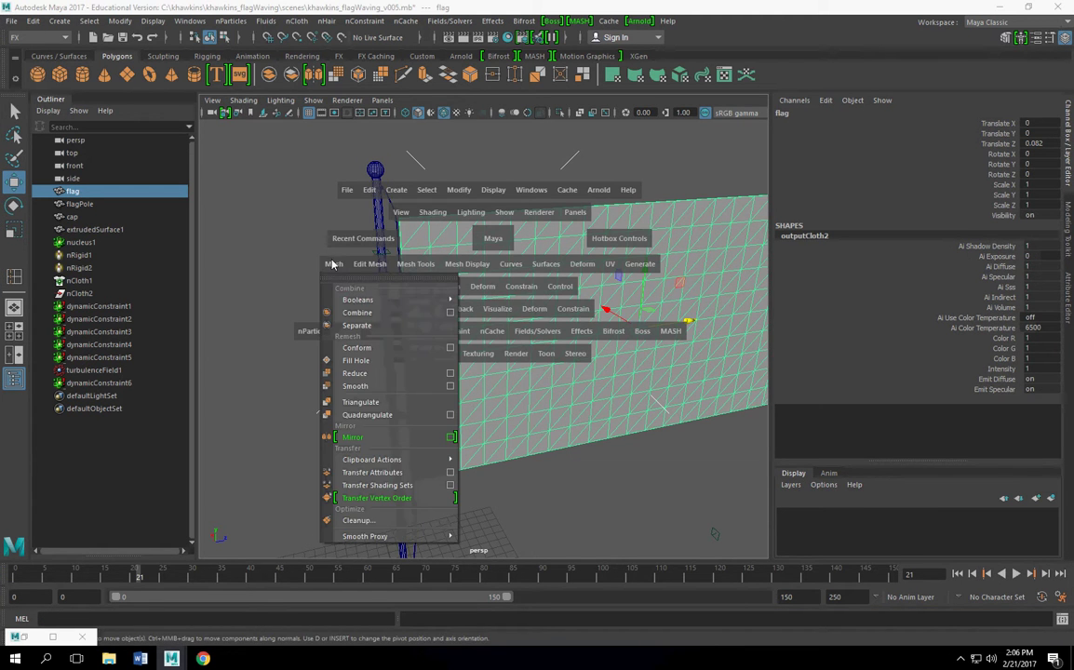
left_click(374, 415)
left_click_drag(466, 130, 488, 206, "alt")
left_click(489, 206)
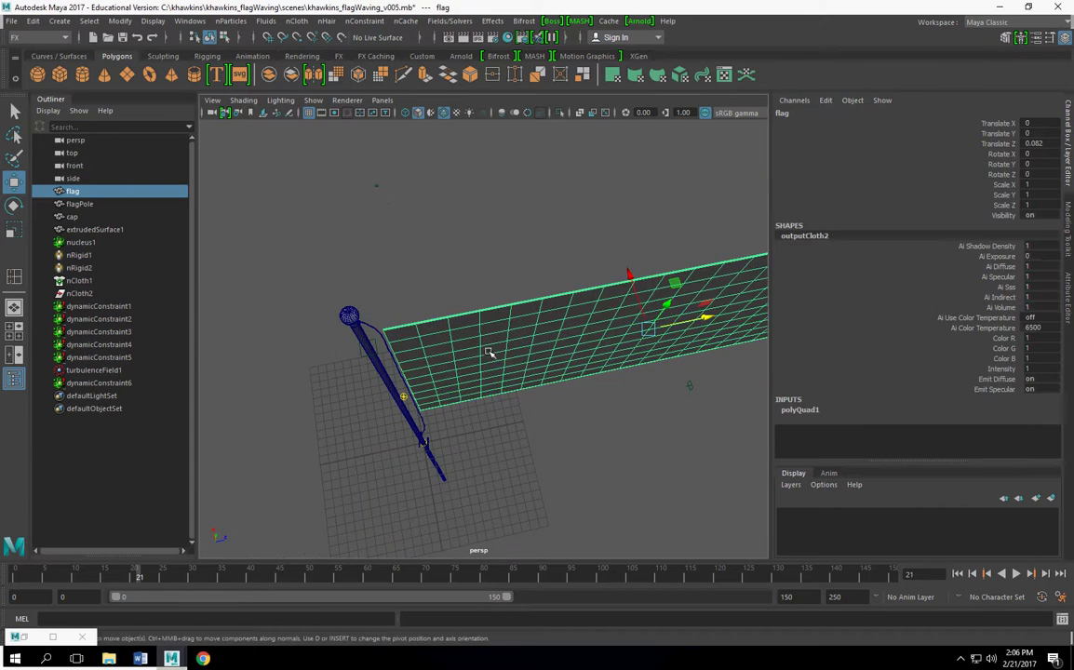
left_click(492, 345)
left_click_drag(492, 345, 472, 321, "alt")
left_click(34, 22)
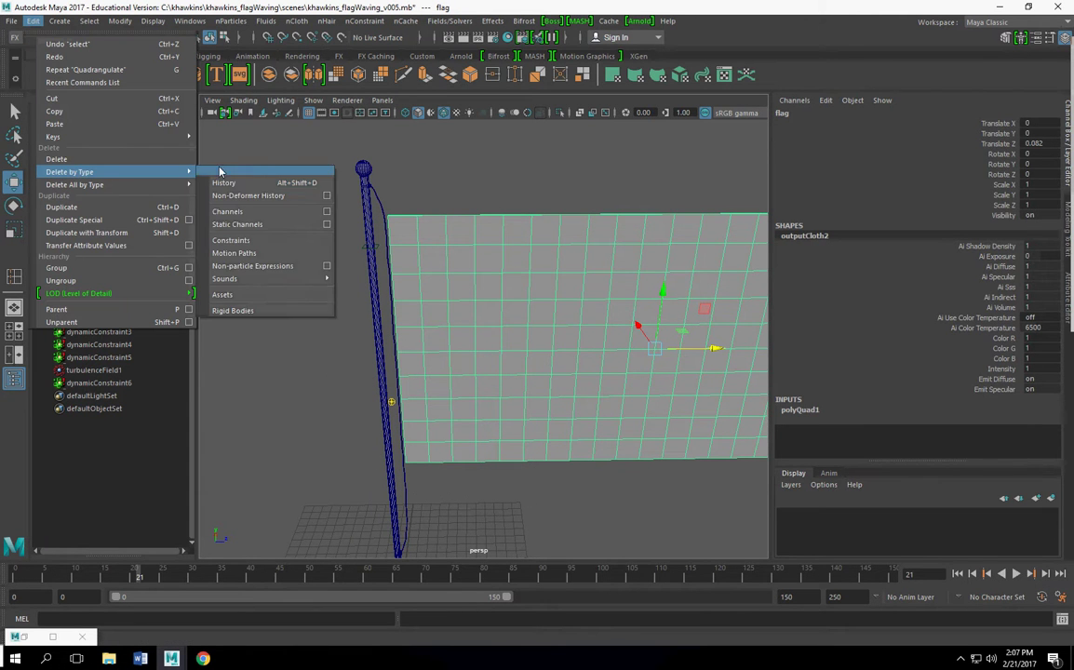
left_click(252, 184)
Step: Insert edge loops close to the flag's pole-side edge and its upper edge
left_click_drag(505, 324, 430, 304, "alt")
middle_click_drag(430, 304, 483, 388, "alt")
right_click_drag(482, 388, 494, 324, "alt")
middle_click_drag(494, 323, 487, 240, "alt")
right_click_drag(487, 241, 372, 233, "shift")
left_click_drag(448, 243, 421, 250)
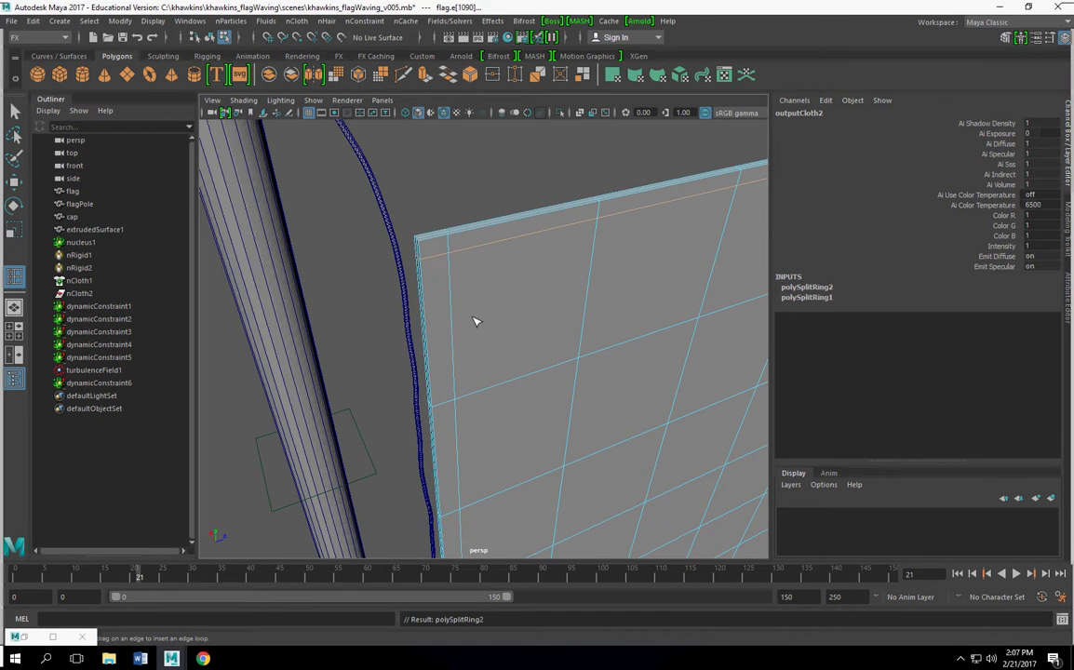
Step: Insert edge loops close to the flag's lower edge and its free end
right_click_drag(521, 341, 449, 275, "alt")
left_click_drag(449, 275, 391, 535, "alt")
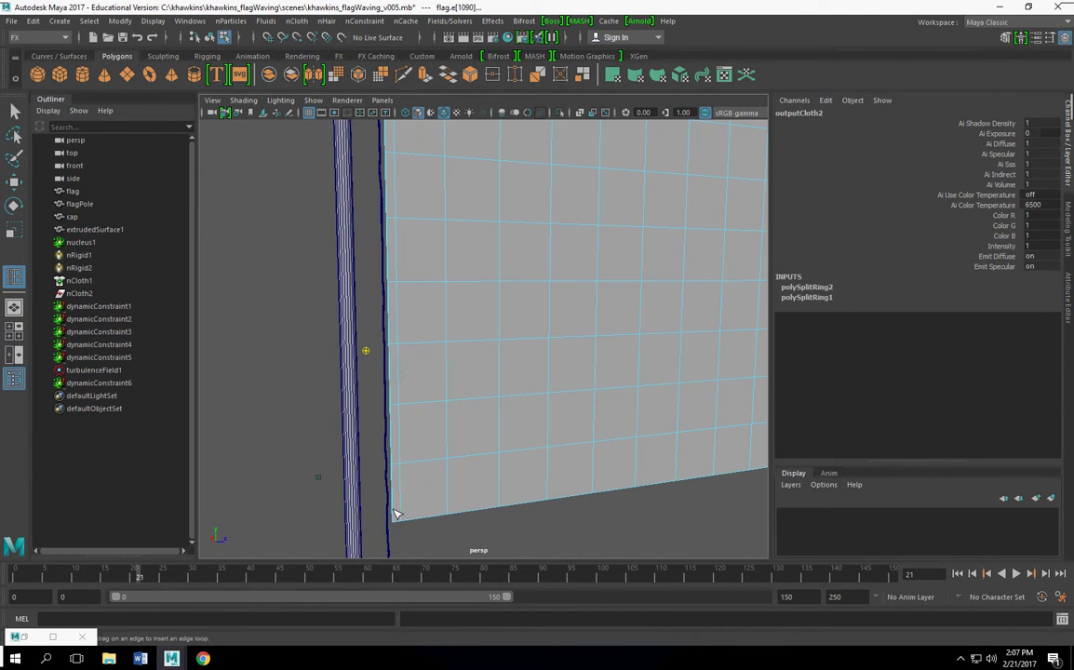
left_click(451, 453)
left_click_drag(451, 453, 655, 301, "alt")
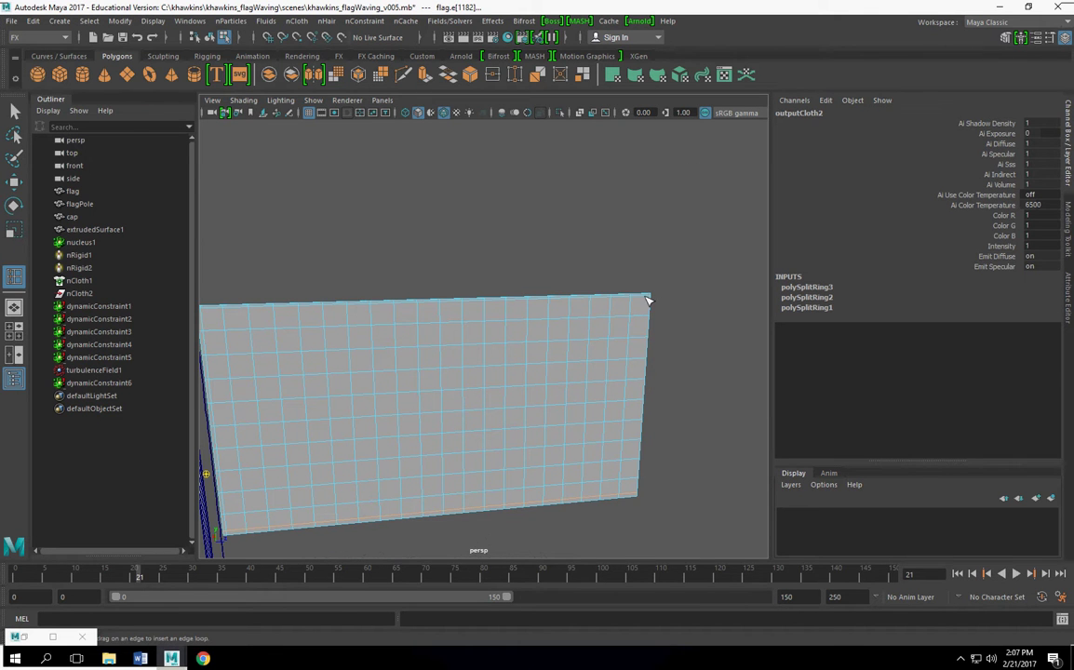
left_click(648, 299)
Step: Leave edge loop insertion, select the flag as a whole object, and delete its construction history
middle_click_drag(288, 362, 424, 338, "alt")
left_click_drag(425, 337, 464, 379, "alt")
left_click(14, 182)
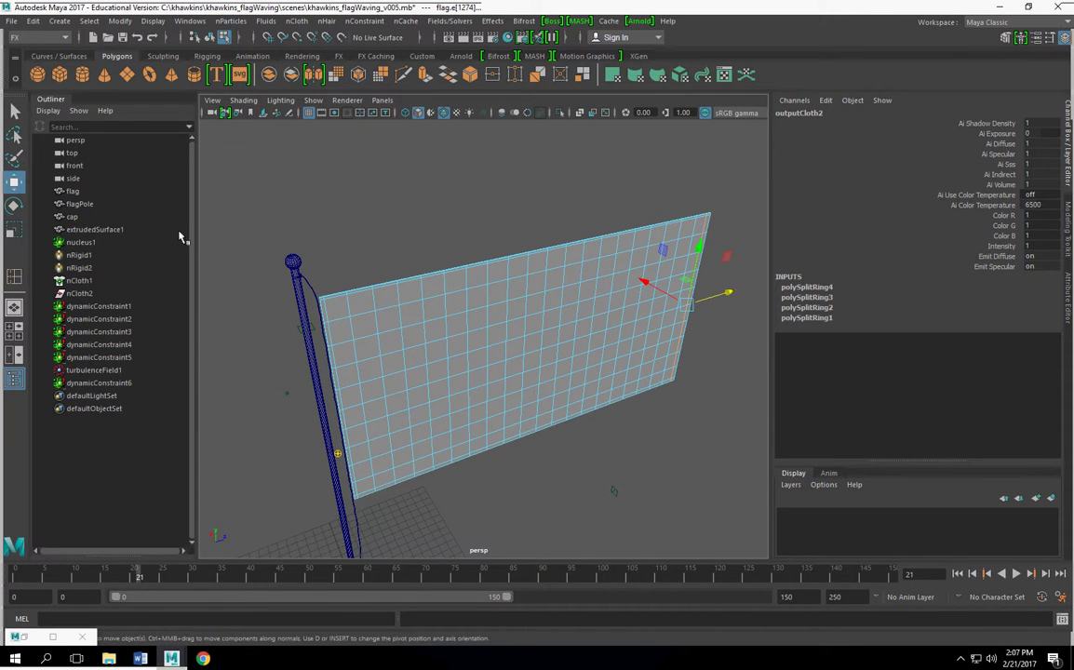
key("Up")
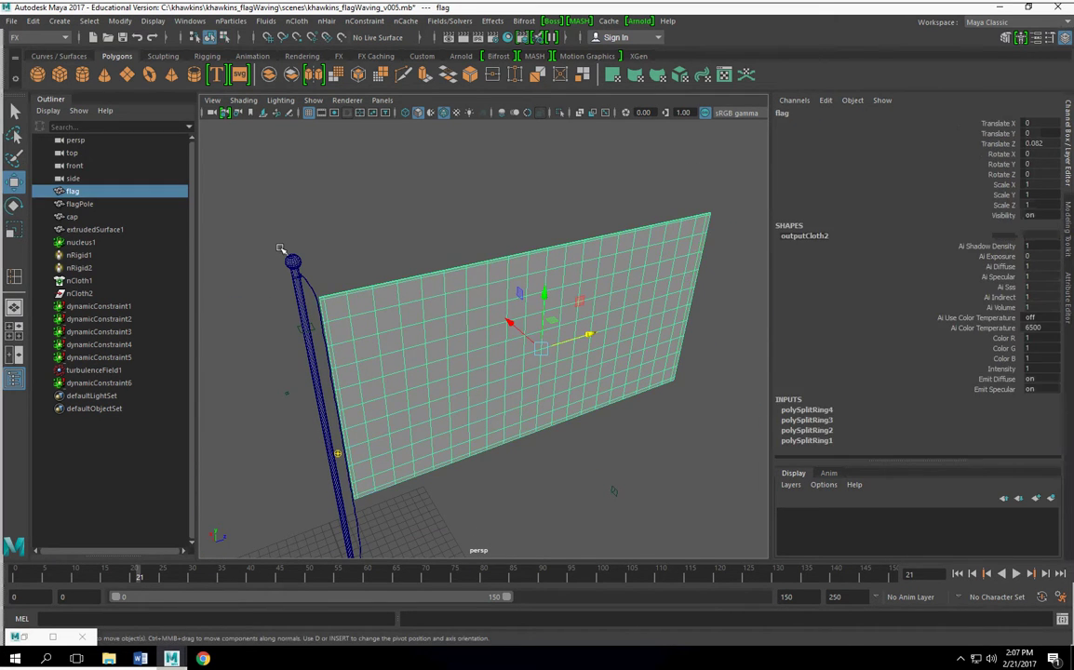
left_click(33, 21)
mouse_move(102, 172)
left_click(249, 183)
Step: Smooth the flag mesh and inspect its upper corner beside the pole
left_click_drag(353, 307, 291, 211, "alt")
key("space")
left_click_drag(131, 234, 420, 312)
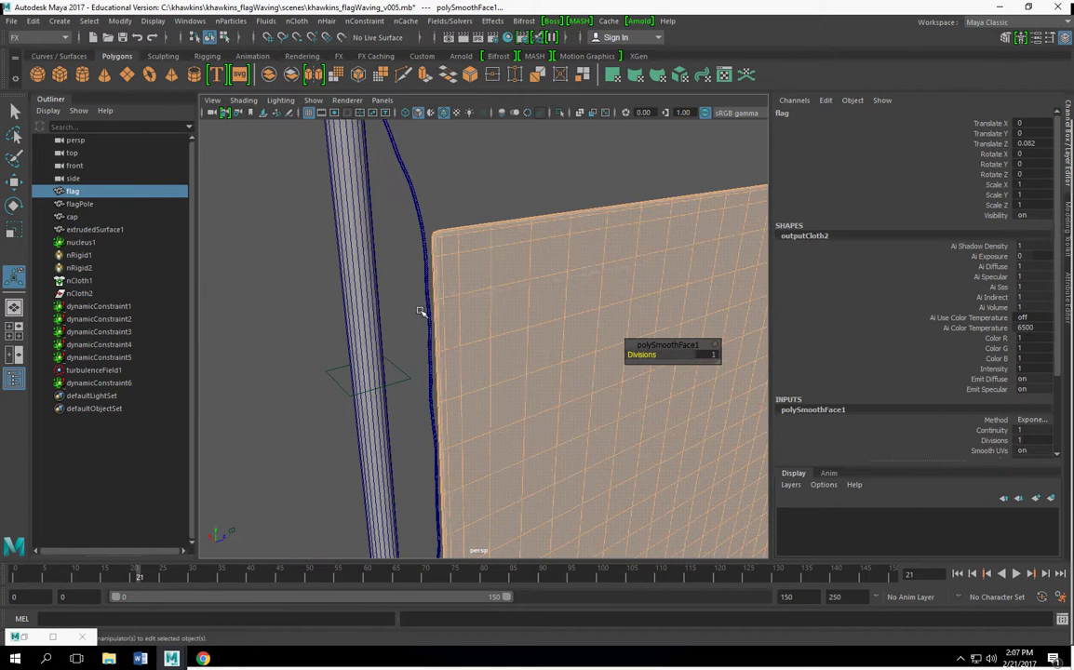
key("q")
left_click_drag(505, 234, 499, 366, "alt")
scroll(529, 390, "up", 6)
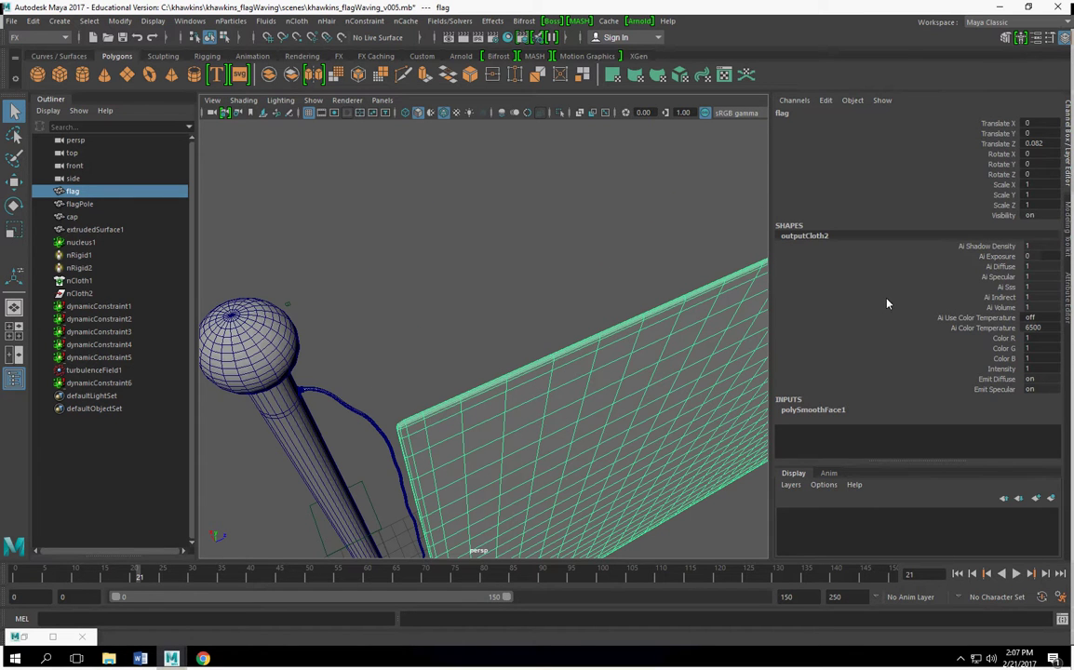
Step: Set the Divisions of the flag's polySmoothFace1 to 2
left_click(833, 411)
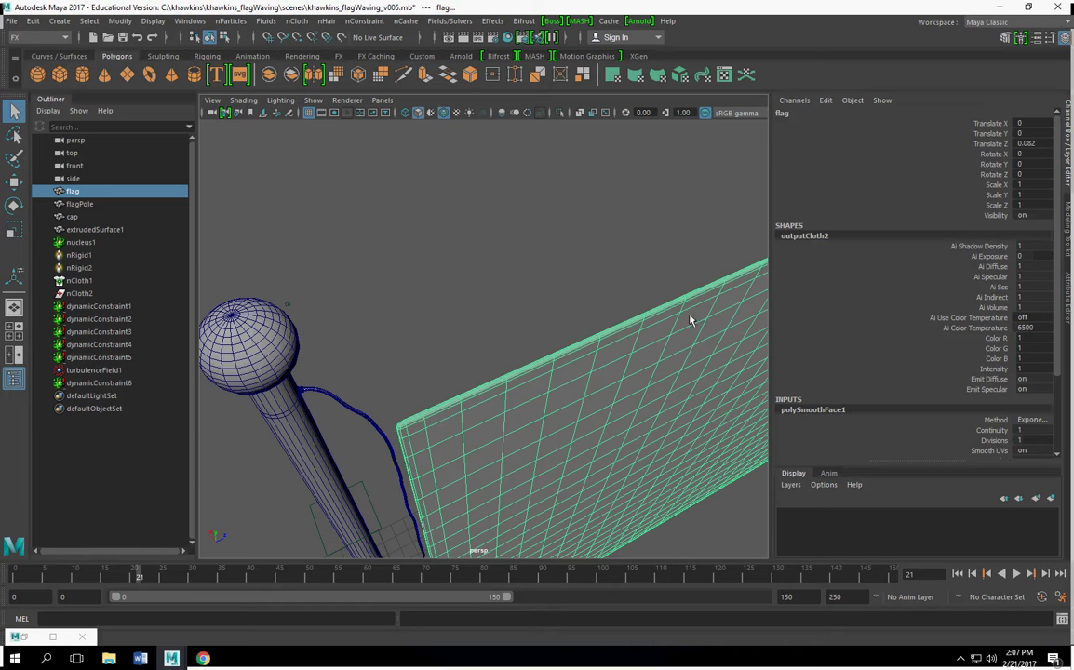
left_click_drag(595, 337, 614, 313, "alt")
scroll(550, 303, "down", 5)
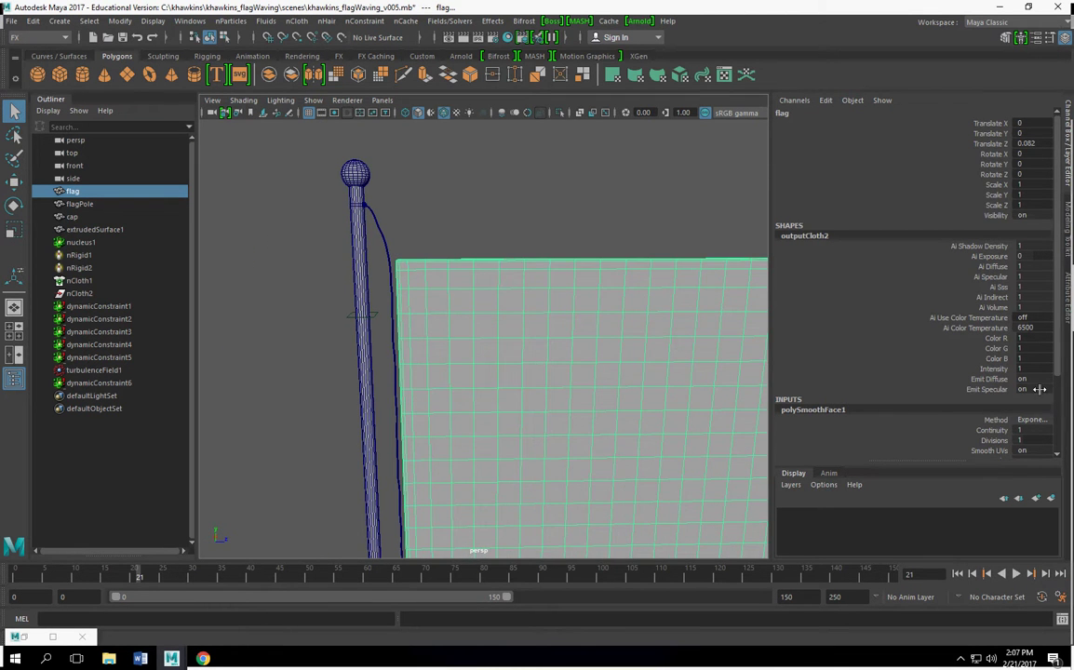
double_click(1039, 441)
type("2")
key("Return")
Step: Return to frame 0 and delete the smoothed flag's construction history
left_click_drag(382, 365, 451, 284, "alt")
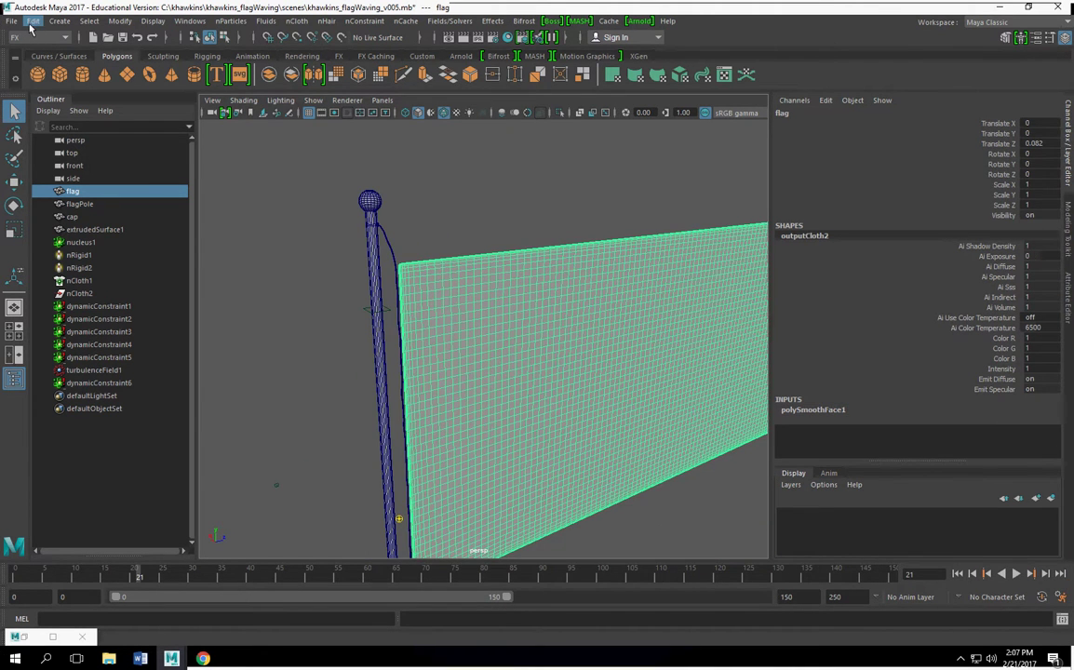
left_click_drag(373, 200, 393, 210, "alt")
right_click_drag(392, 210, 503, 270, "alt")
middle_click_drag(502, 270, 530, 309, "alt")
left_click_drag(529, 309, 458, 317, "alt")
left_click(957, 573)
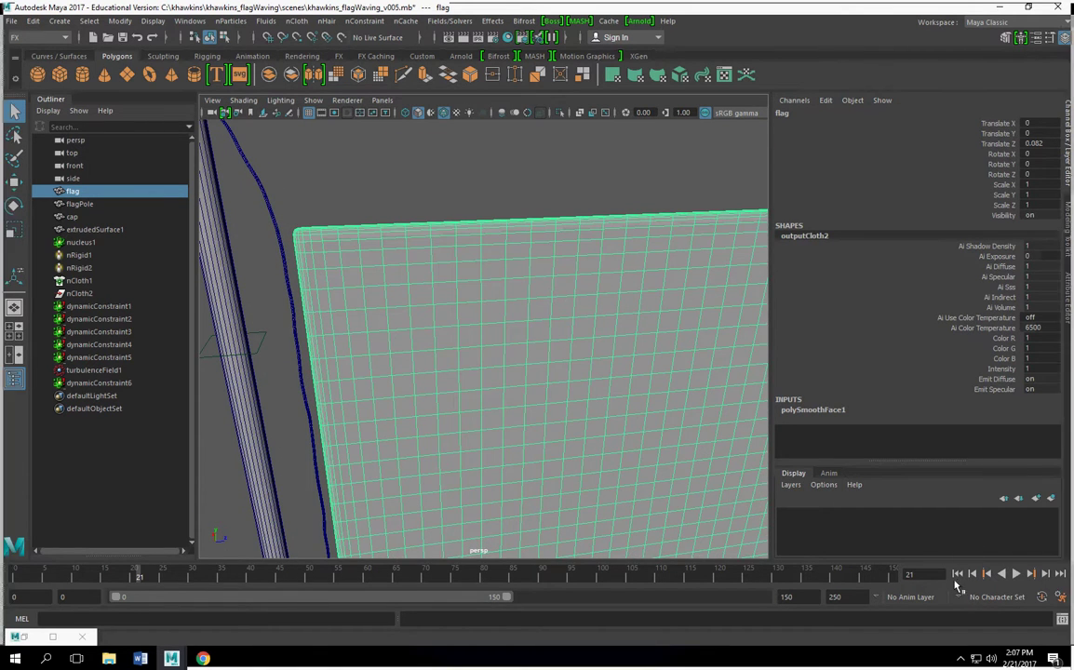
left_click_drag(288, 282, 381, 280, "alt")
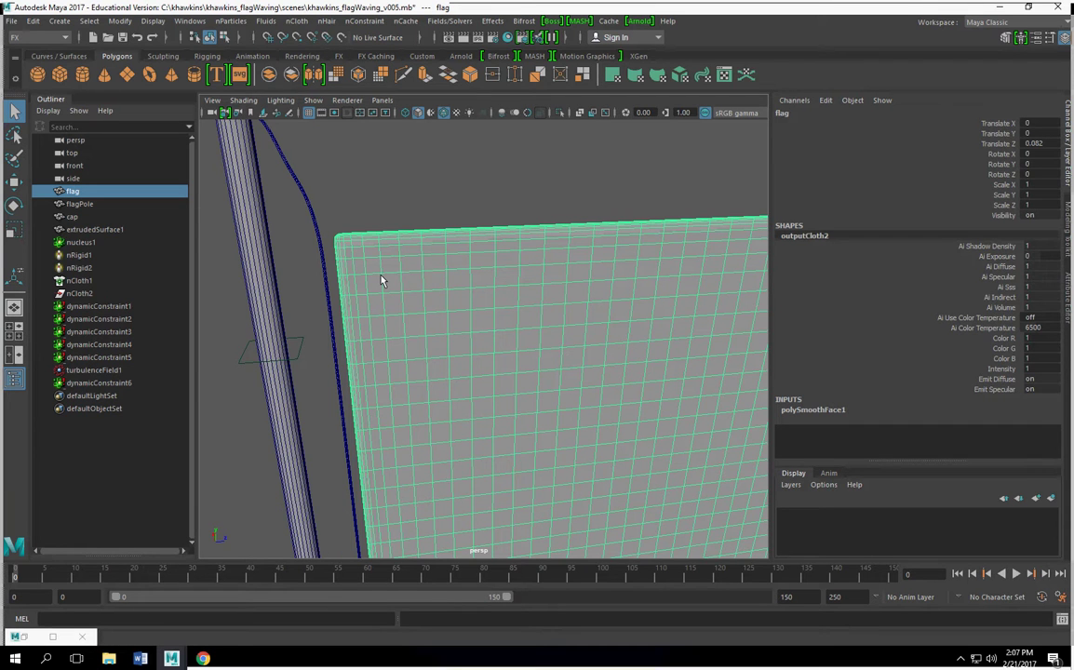
left_click(32, 21)
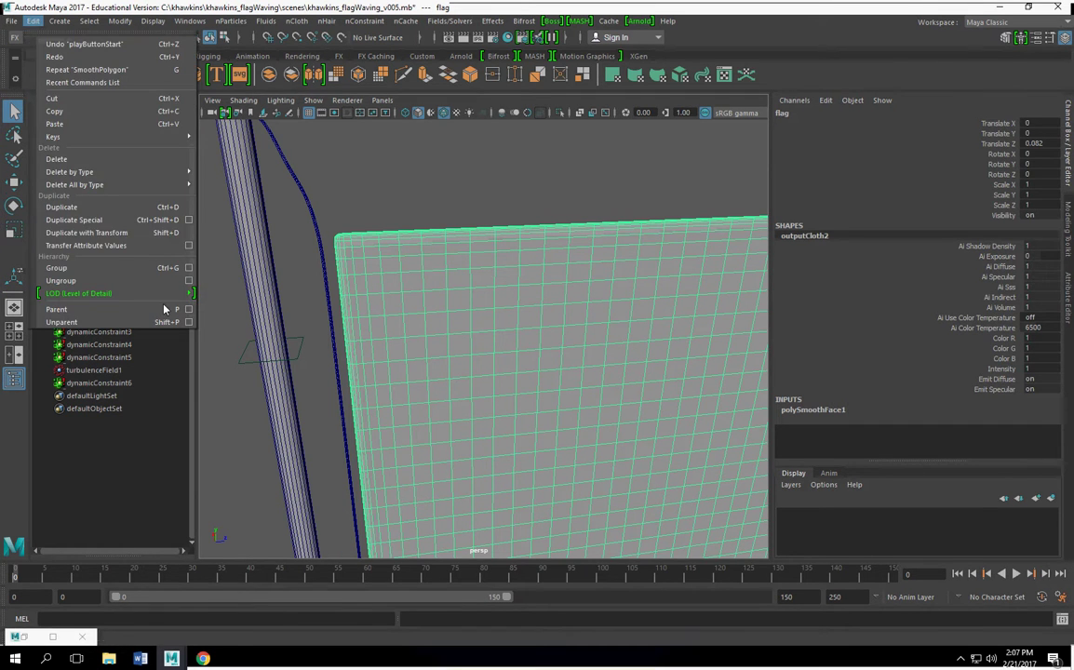
mouse_move(139, 174)
left_click(222, 184)
Step: Save the scene as a new version, changing the end of the file name to flagWaving_v006.mb
left_click(9, 22)
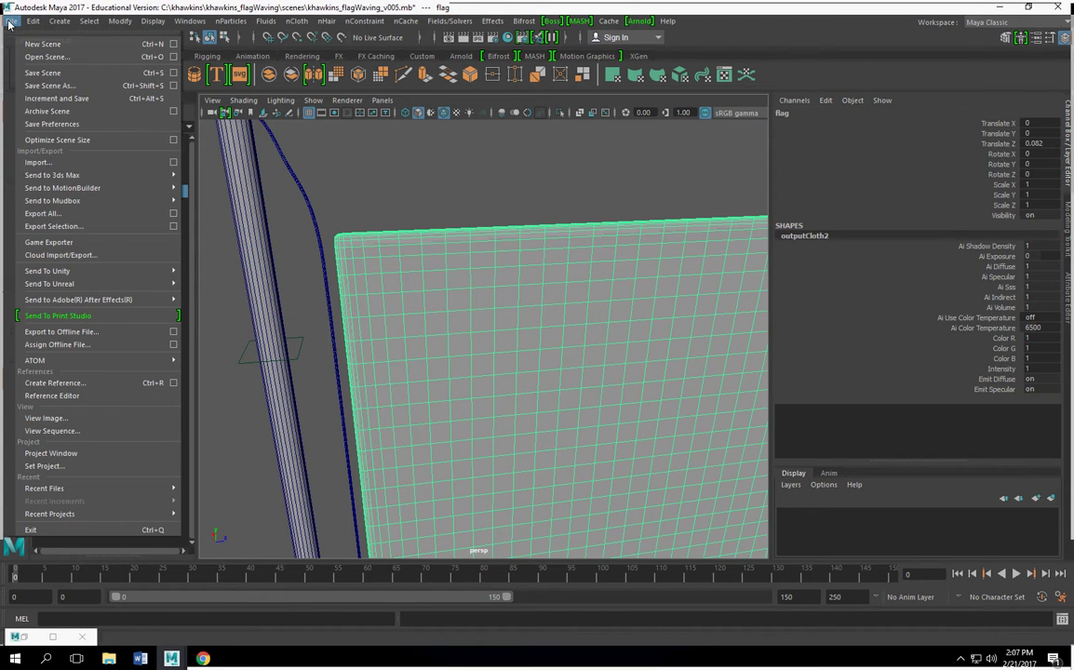
left_click(62, 85)
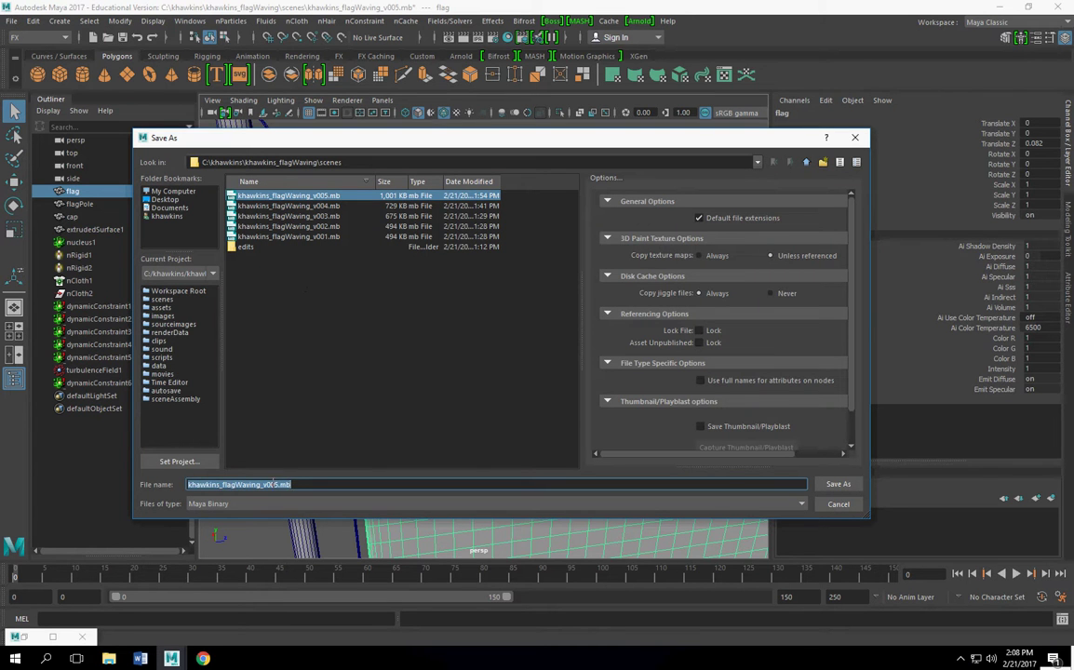
left_click(273, 483)
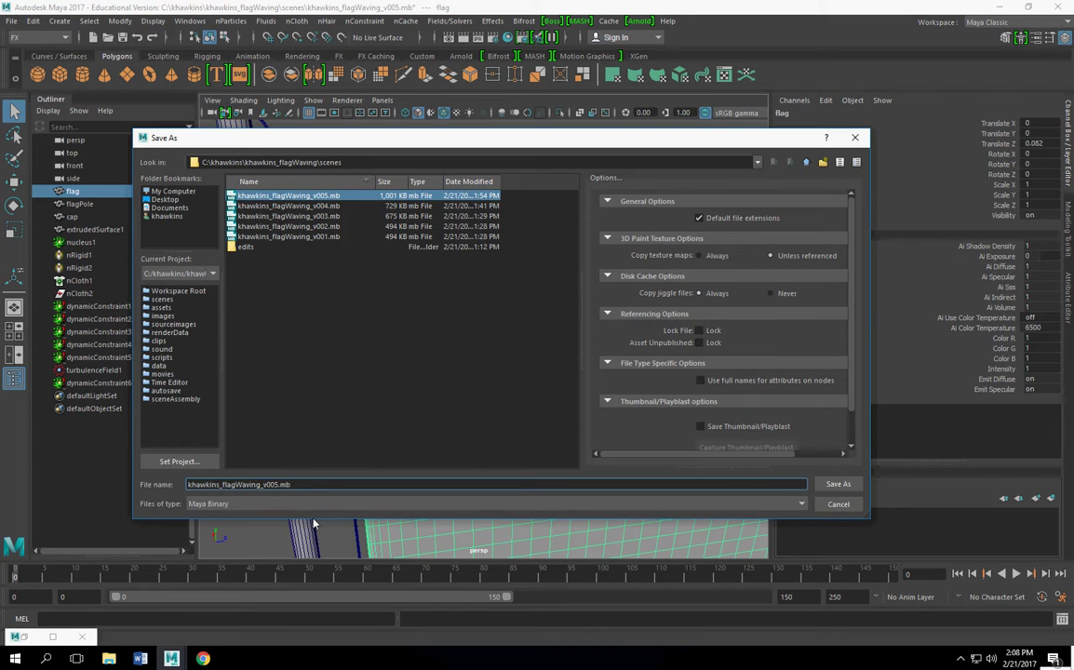
key("Delete")
type("6")
key("Return")
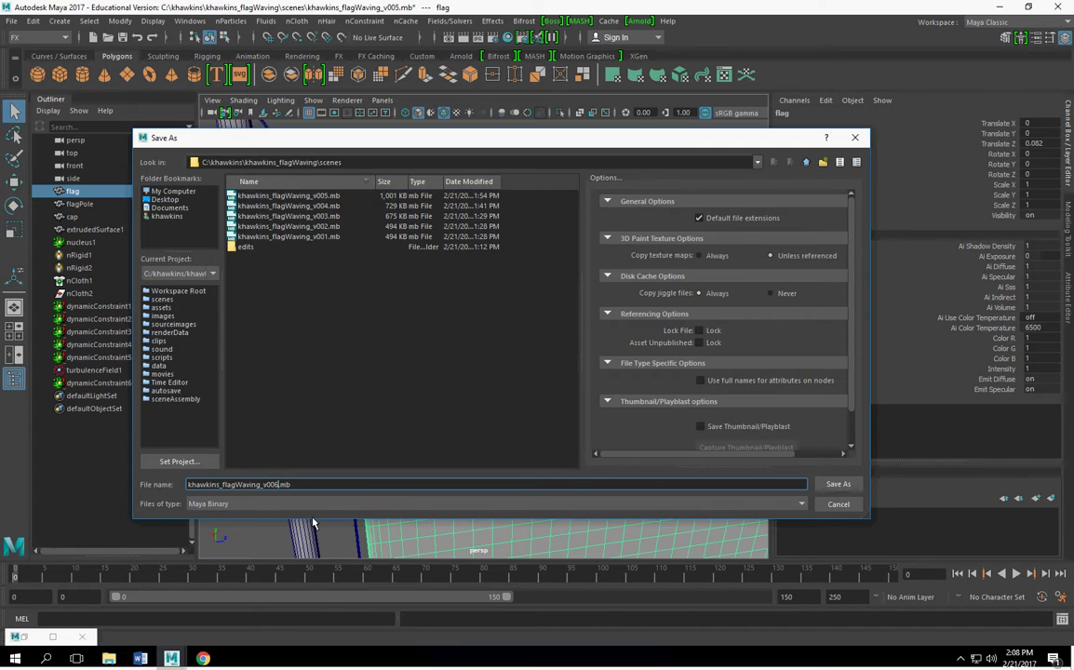
Step: Make the smoothed flag mesh an nCloth object
scroll(428, 335, "down", 3)
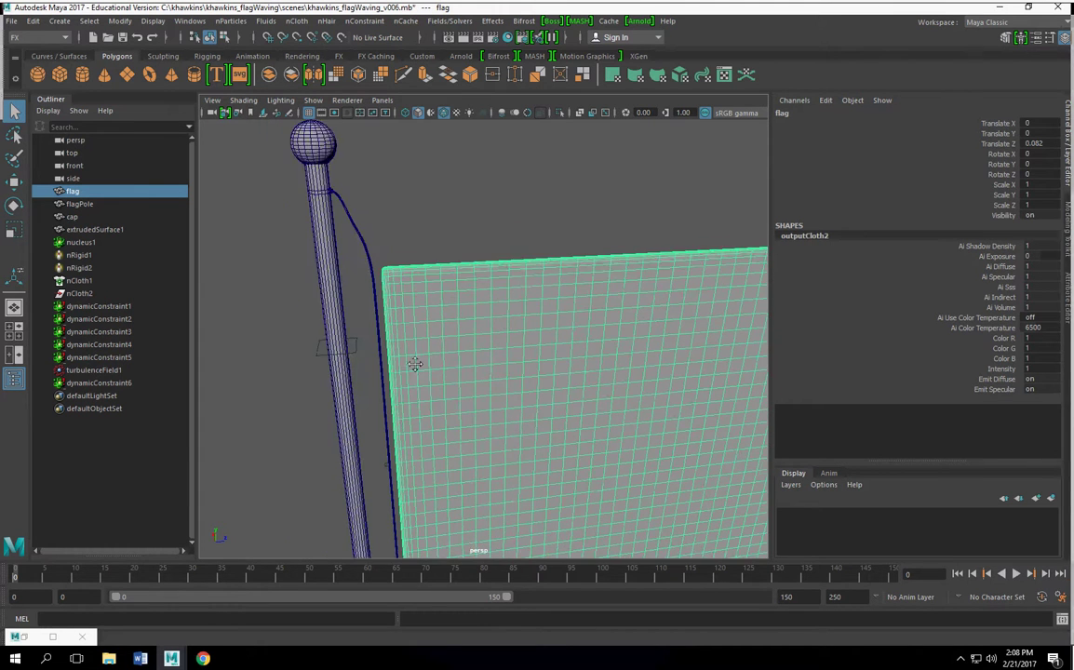
middle_click_drag(415, 365, 356, 291, "alt")
left_click(266, 23)
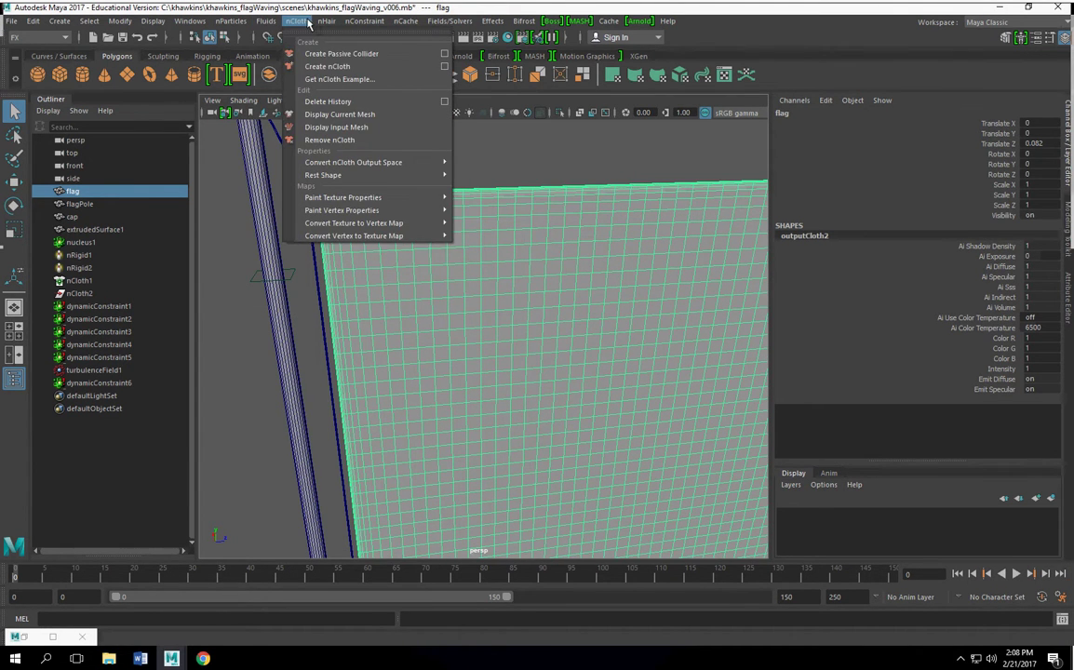
left_click(312, 67)
Step: Connect a short run of rope faces to the flag's upper pole-side corner faces with a component-to-component nConstraint
middle_click_drag(425, 290, 468, 212, "alt")
right_click_drag(468, 213, 503, 181, "alt")
middle_click_drag(503, 181, 572, 380, "alt")
left_click_drag(573, 380, 394, 298, "alt")
left_click(366, 264)
right_click_drag(372, 282, 318, 234)
left_click_drag(313, 235, 411, 320)
mouse_move(497, 330)
left_mouse_down("alt")
mouse_move(489, 336)
mouse_move(504, 334)
left_mouse_up("alt")
left_click(547, 345, "shift")
right_click_drag(555, 249, 557, 288)
left_click_drag(518, 287, 597, 397)
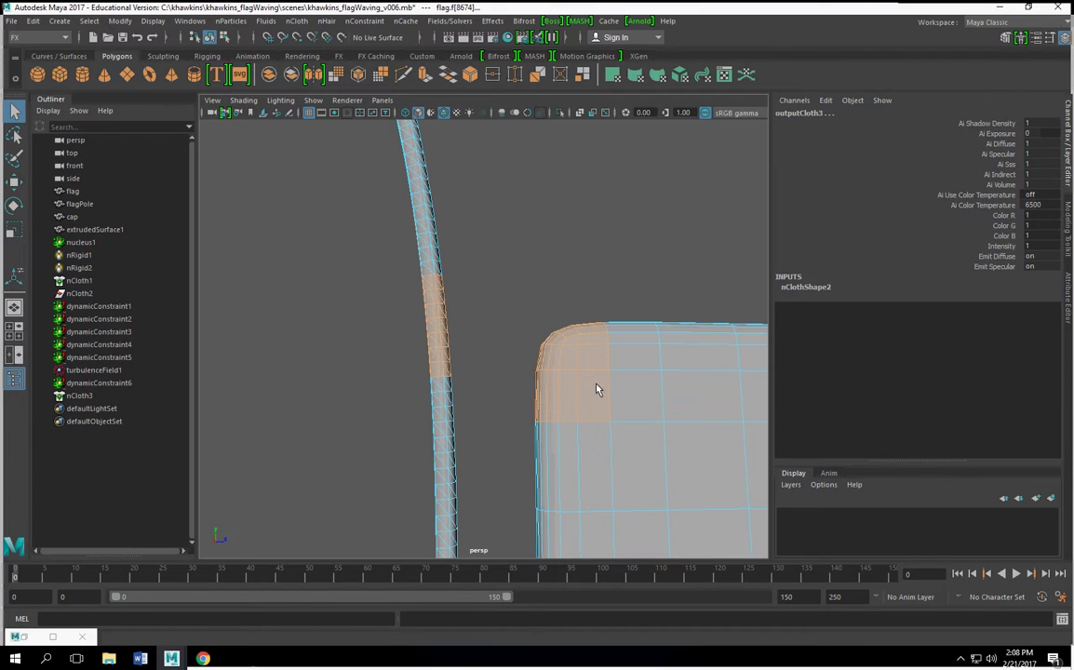
left_click(375, 22)
left_click(377, 67)
Step: Connect rope faces farther down to the adjacent faces on the flag's pole-side edge with the same type of nConstraint
middle_click_drag(630, 448, 415, 322, "alt")
right_click_drag(415, 321, 498, 337, "alt")
scroll(498, 337, "up", 3)
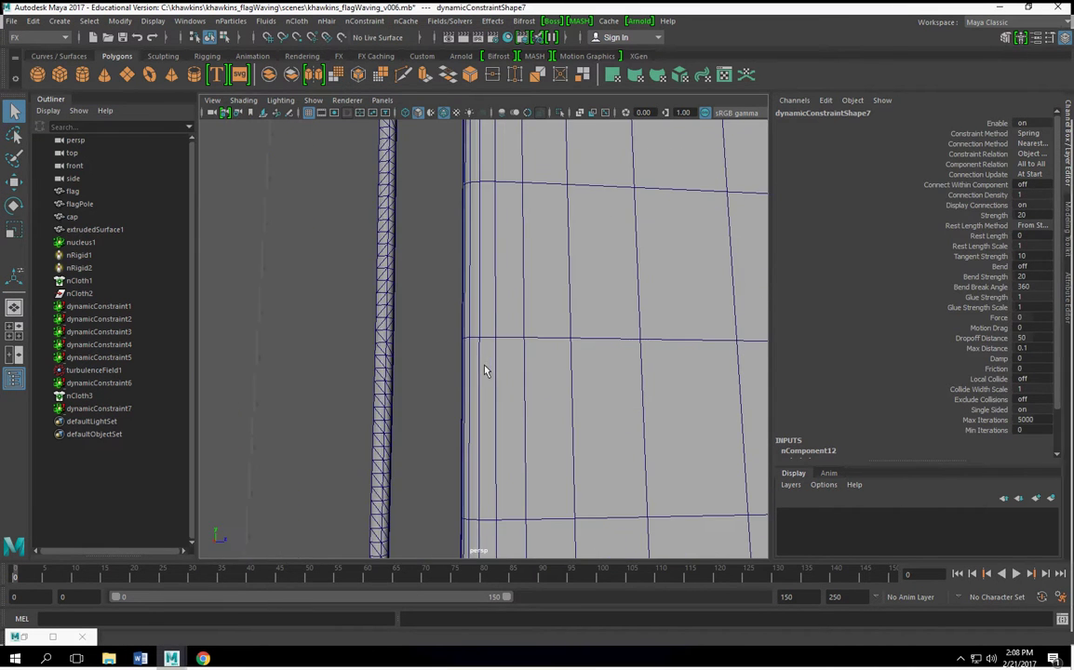
right_click_drag(384, 209, 384, 242)
left_click_drag(347, 197, 417, 292)
left_click(473, 231)
right_click_drag(475, 233, 438, 200)
left_click_drag(437, 198, 572, 296)
key("g")
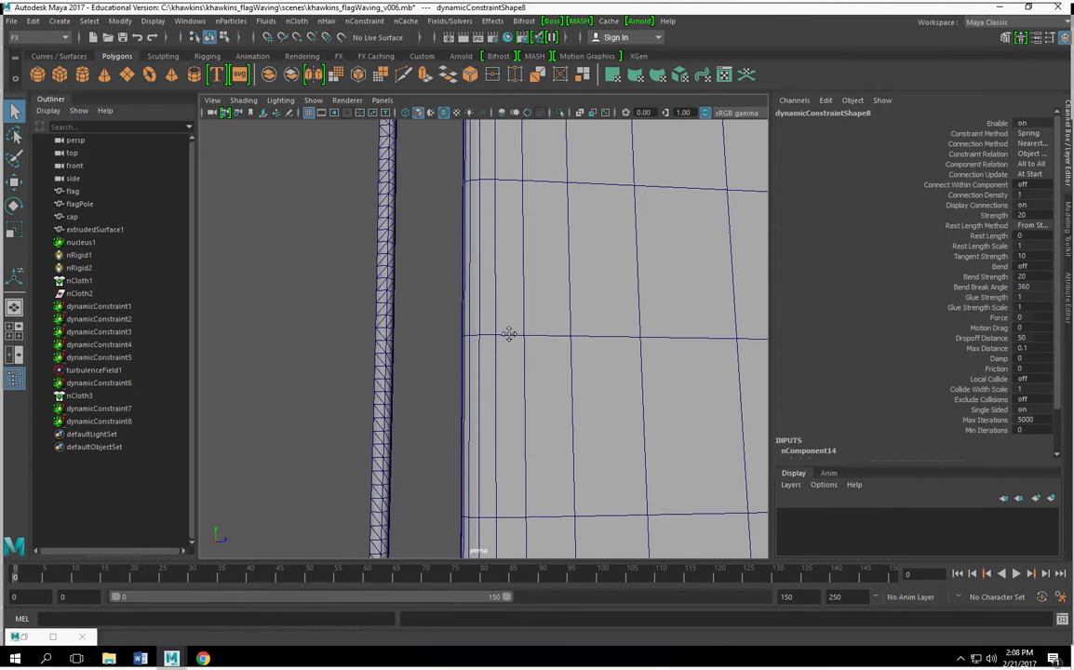
Step: Connect a third run of rope faces, farther down, to the neighbouring faces on the flag's pole-side edge with a component-to-component nConstraint
left_click_drag(503, 399, 505, 268, "alt")
right_click_drag(505, 268, 444, 262, "alt")
middle_click_drag(444, 262, 427, 264, "alt")
left_click(418, 252)
right_click_drag(418, 252, 414, 280)
left_click_drag(346, 211, 441, 291)
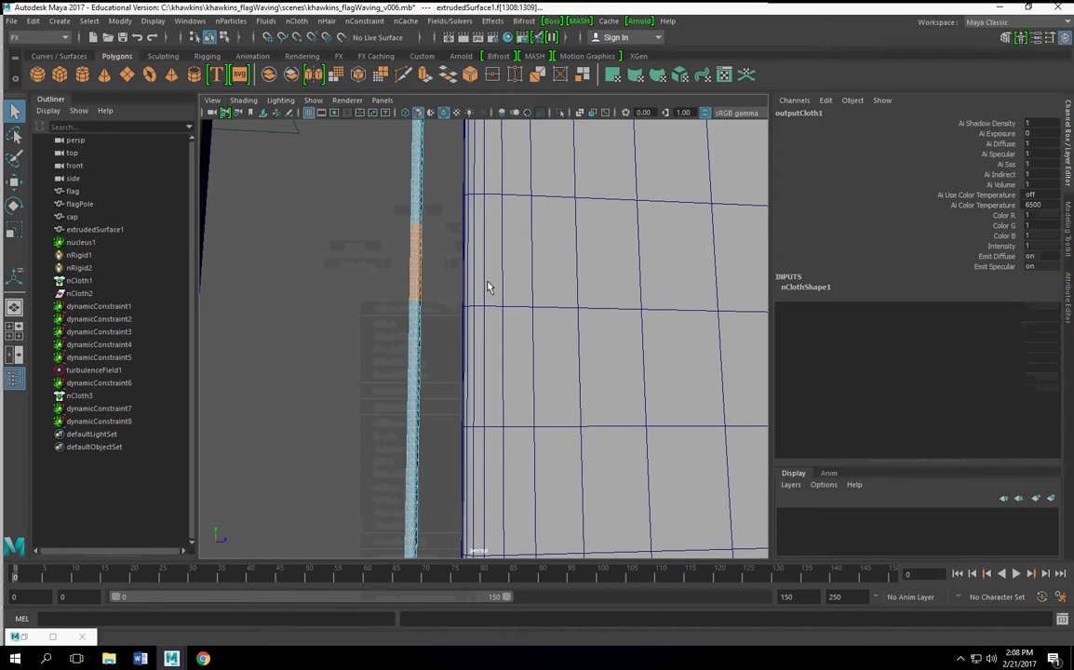
left_click(479, 290)
right_click_drag(481, 249, 487, 301)
left_click_drag(443, 261, 549, 325, "shift")
key("g")
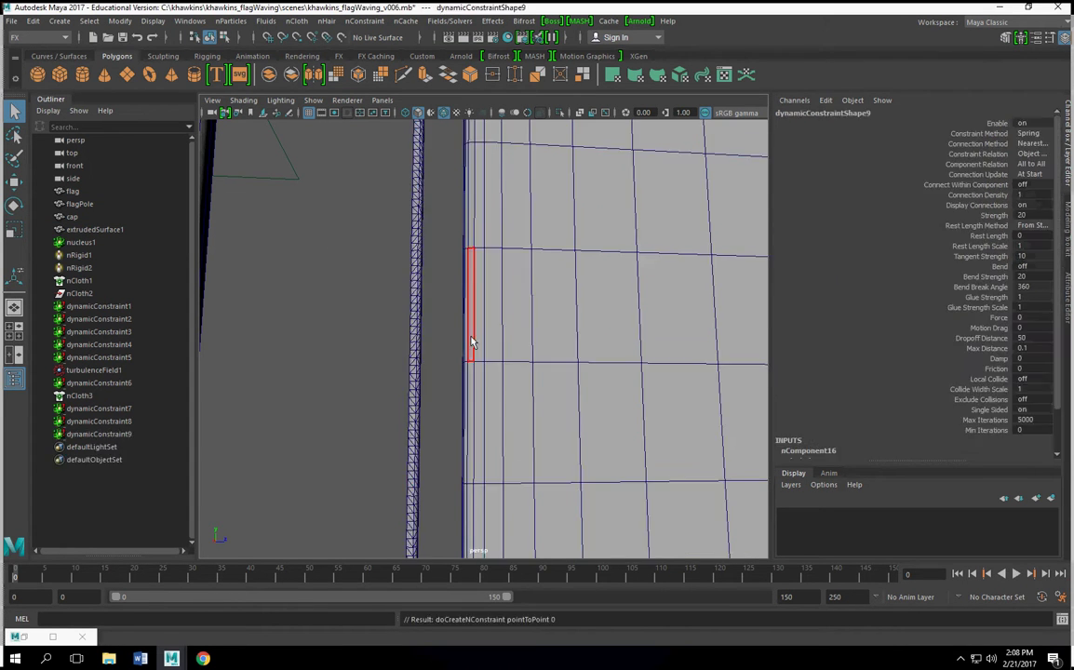
Step: Add a fourth component-to-component nConstraint lower down, joining a run of rope faces to the flag faces directly beside it
scroll(505, 365, "up", 1)
middle_click_drag(505, 365, 493, 304, "alt")
left_click(401, 250)
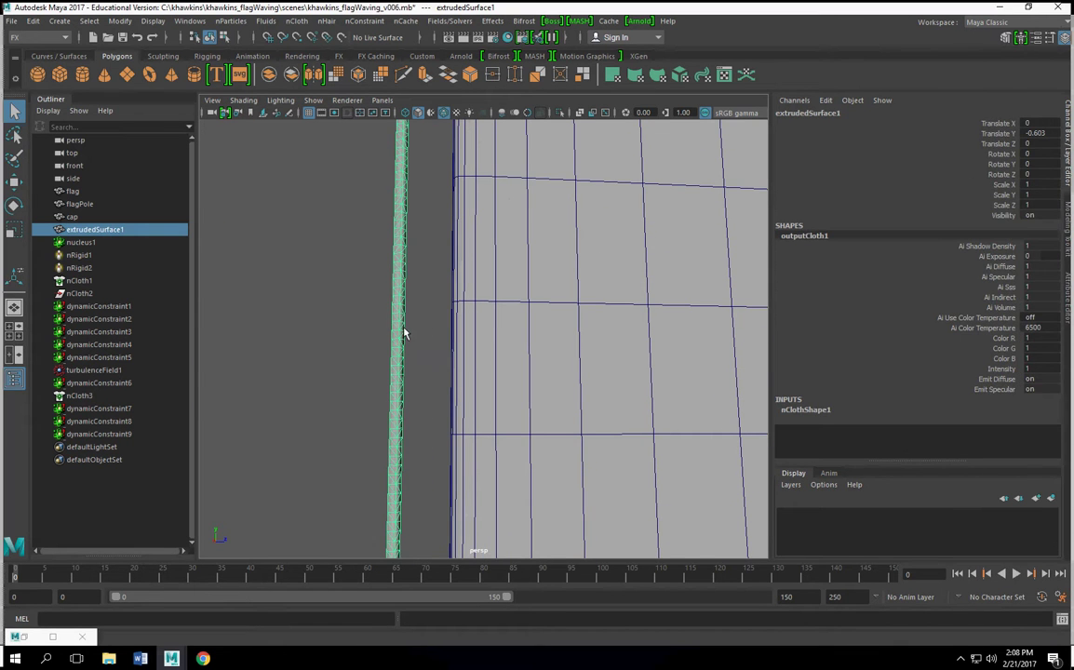
right_click_drag(400, 250, 403, 293)
left_click_drag(365, 342, 448, 407)
left_click(487, 373, "shift")
right_click_drag(484, 249, 487, 286)
left_click_drag(432, 326, 540, 378, "shift")
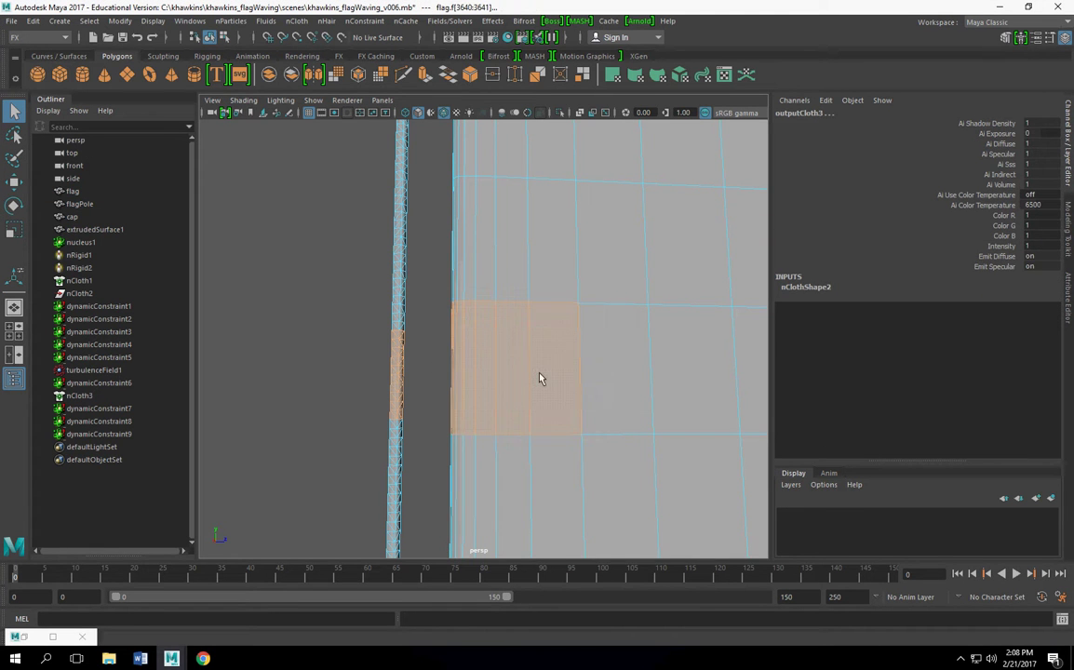
key("g")
Step: Connect rope faces to the flag's lower pole-side corner faces with a component-to-component nConstraint
right_click_drag(549, 429, 534, 381, "alt")
middle_click_drag(534, 381, 528, 327, "alt")
right_click_drag(528, 328, 455, 302, "alt")
middle_click_drag(489, 355, 437, 333, "alt")
scroll(504, 321, "up", 3)
scroll(503, 360, "down", 3)
left_click(421, 323)
right_click_drag(421, 323, 418, 287)
left_click_drag(378, 310, 452, 377)
left_click(511, 326, "shift")
right_click_drag(513, 248, 515, 296)
left_click_drag(487, 290, 565, 396)
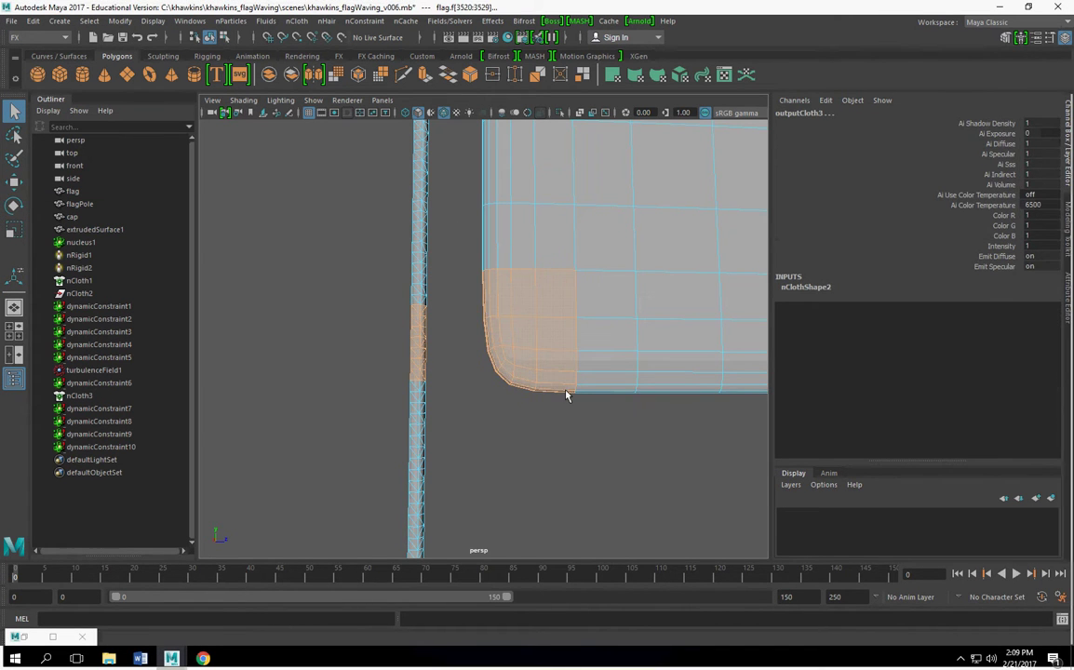
key("g")
Step: Constrain a run of rope faces just above the lower corner to the adjacent flag edge faces, component to component
middle_click_drag(511, 298, 540, 549, "alt")
right_click_drag(454, 289, 456, 284)
left_click_drag(396, 259, 499, 332)
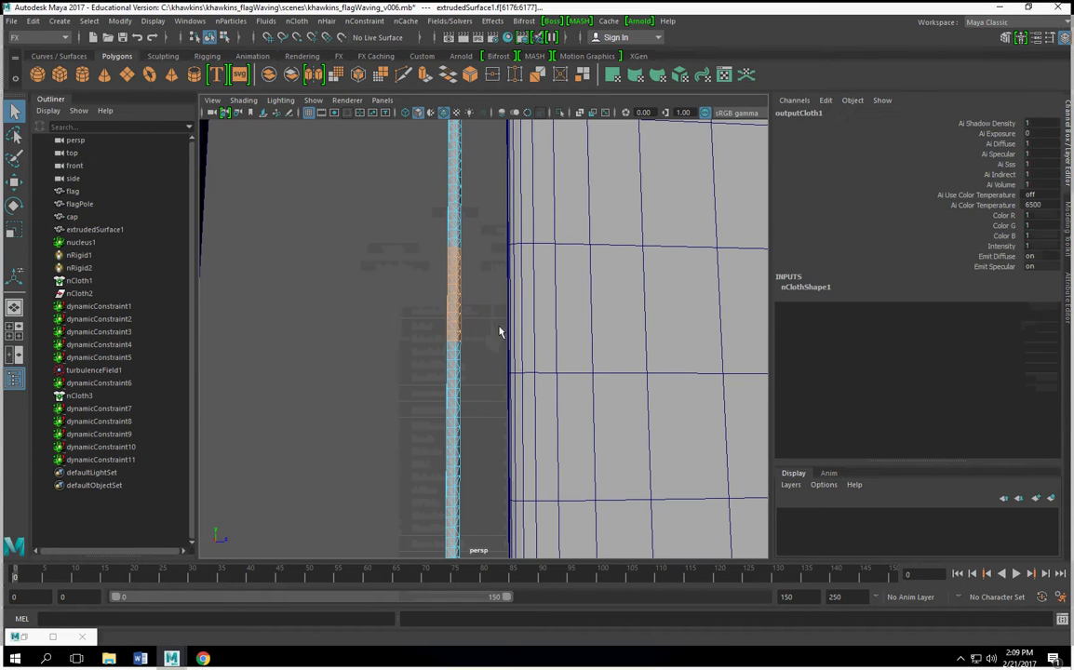
right_click_drag(517, 286, 523, 288)
left_click_drag(494, 279, 590, 327)
key("g")
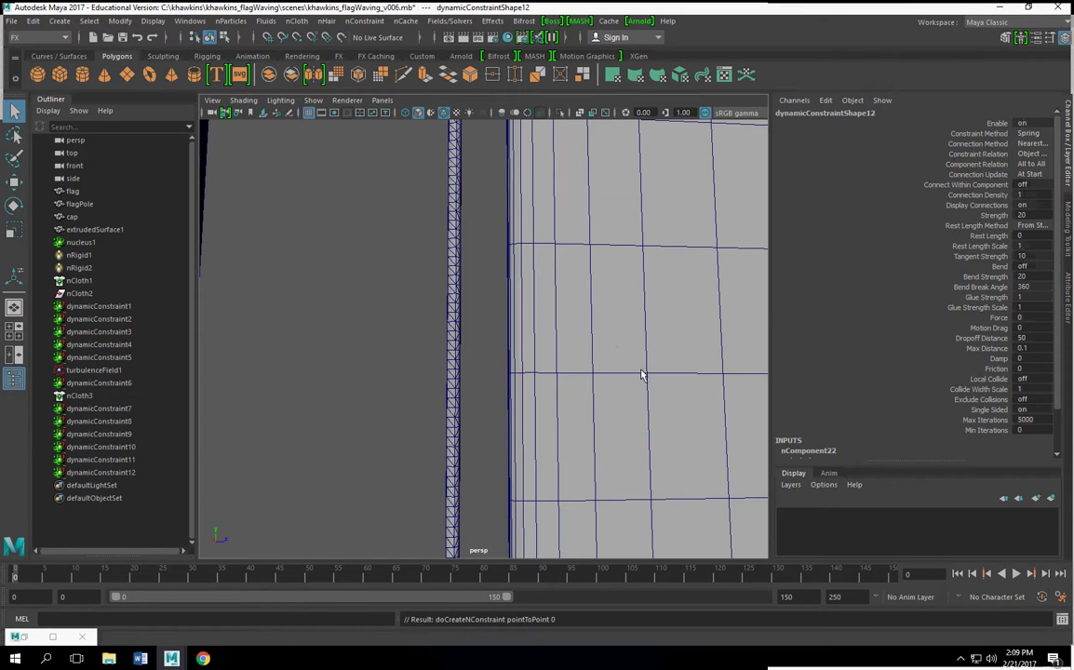
Step: Replace the flag's nCloth settings with the heavyDenim preset
scroll(454, 365, "down", 10)
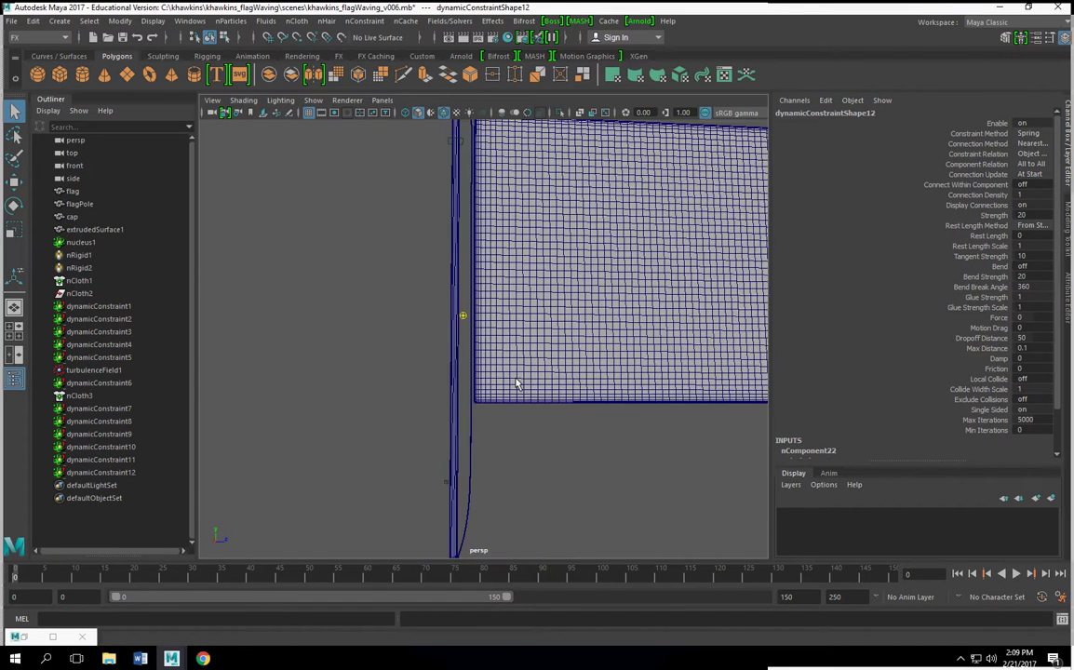
middle_click_drag(517, 383, 481, 474, "alt")
scroll(419, 450, "down", 4)
left_click_drag(609, 464, 586, 476, "alt")
scroll(586, 475, "down", 3)
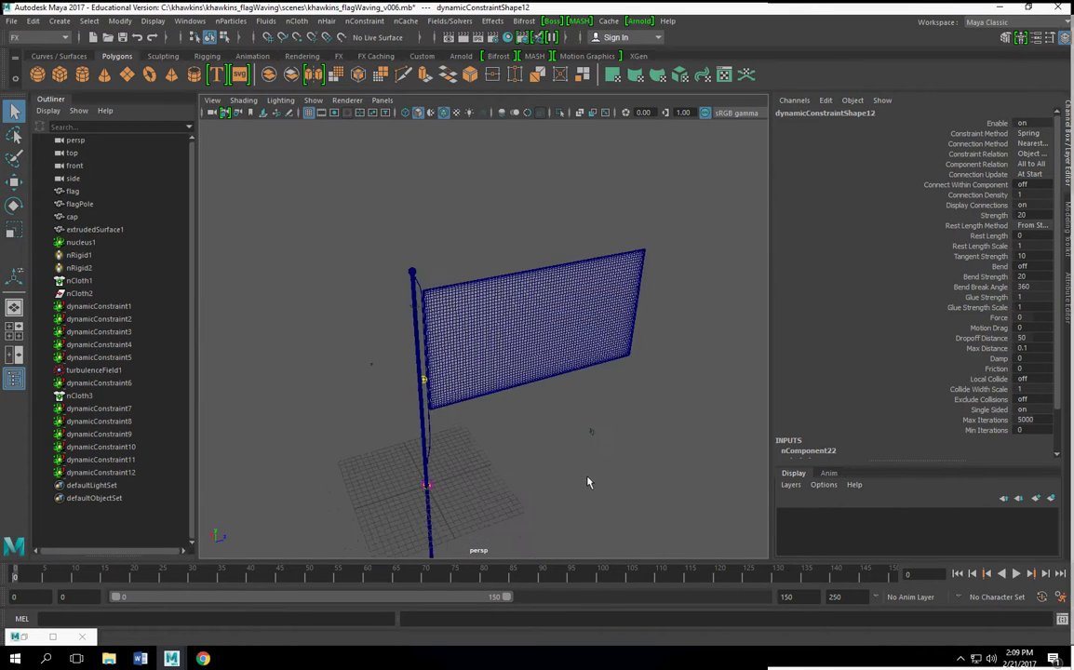
left_click(584, 475)
left_click(526, 328)
scroll(575, 391, "up", 4)
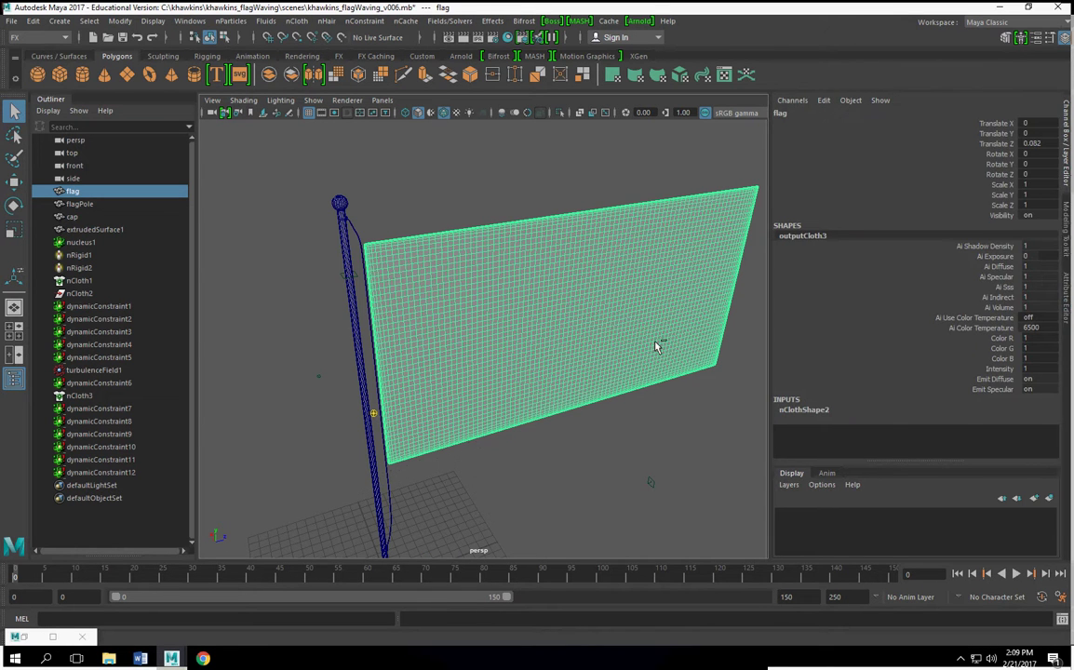
key("ctrl+a")
left_click(1014, 154)
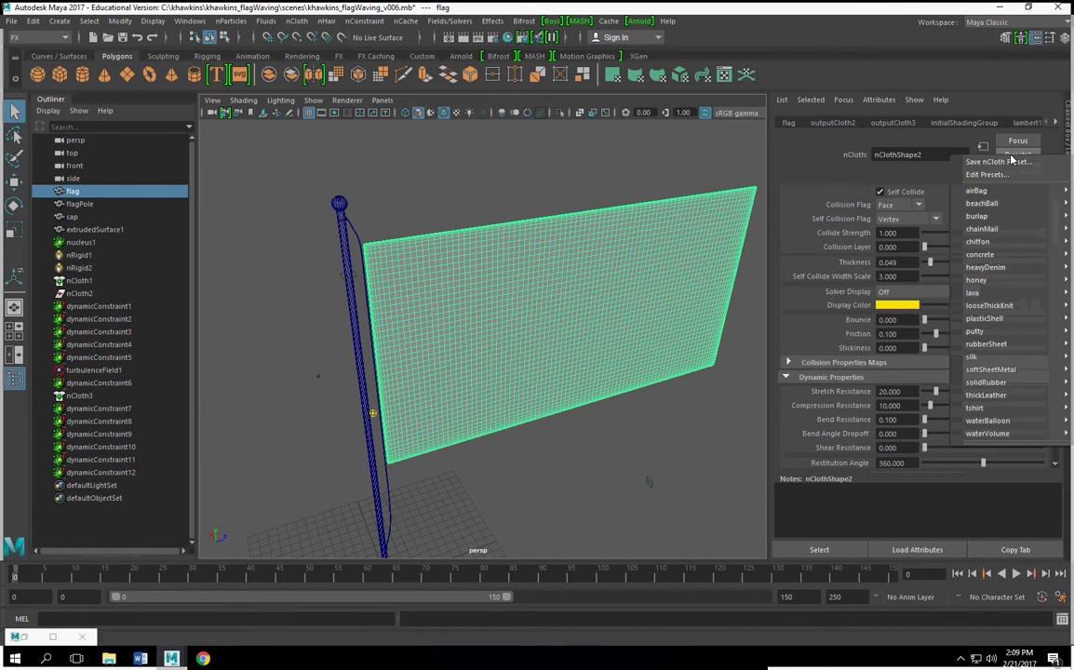
mouse_move(1011, 269)
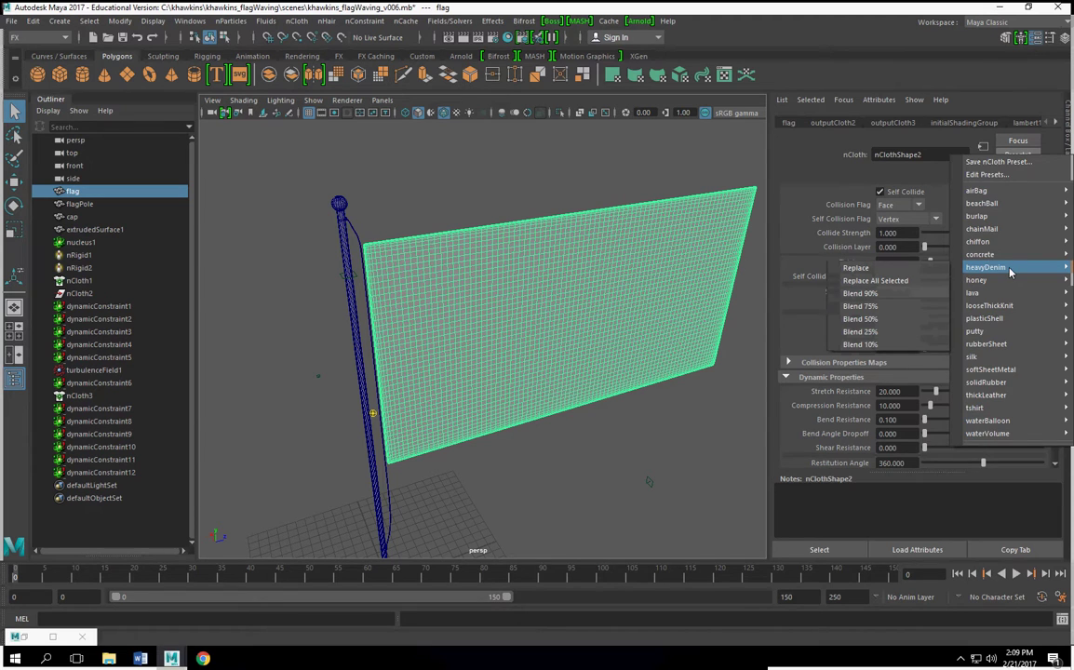
left_click(855, 268)
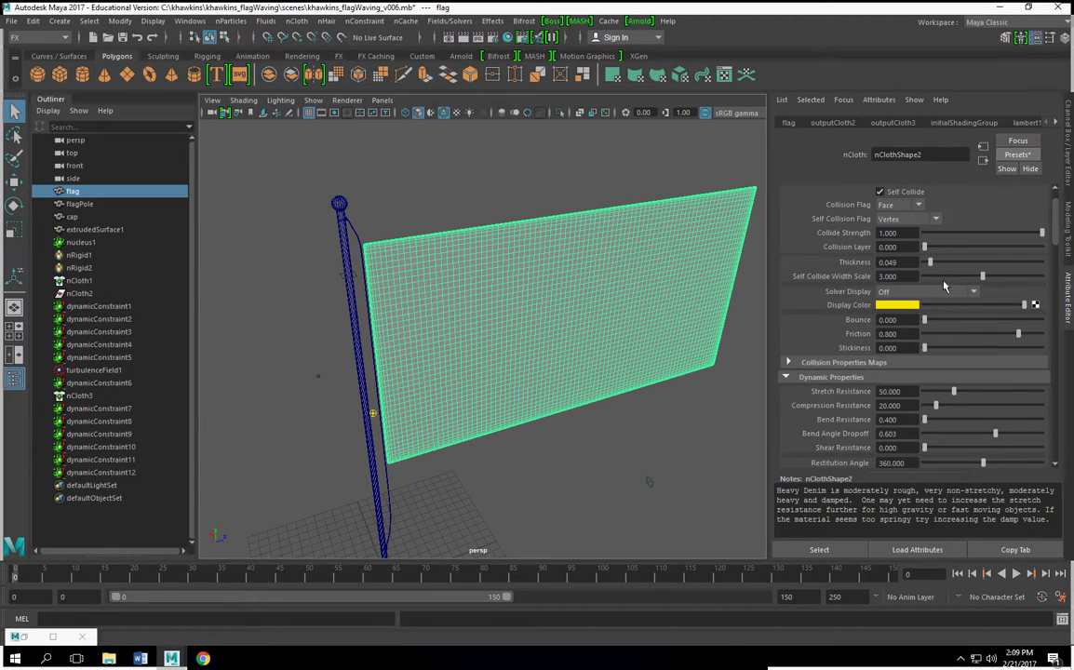
Step: Set the flag's nCloth collision thickness to 10
left_click_drag(935, 268, 1044, 263)
left_click_drag(908, 262, 809, 258)
type("10")
key("Return")
Step: Play the simulation, return to the first frame and inspect the constraint connections along the flag's pole-side edge
left_click_drag(541, 314, 519, 306, "alt")
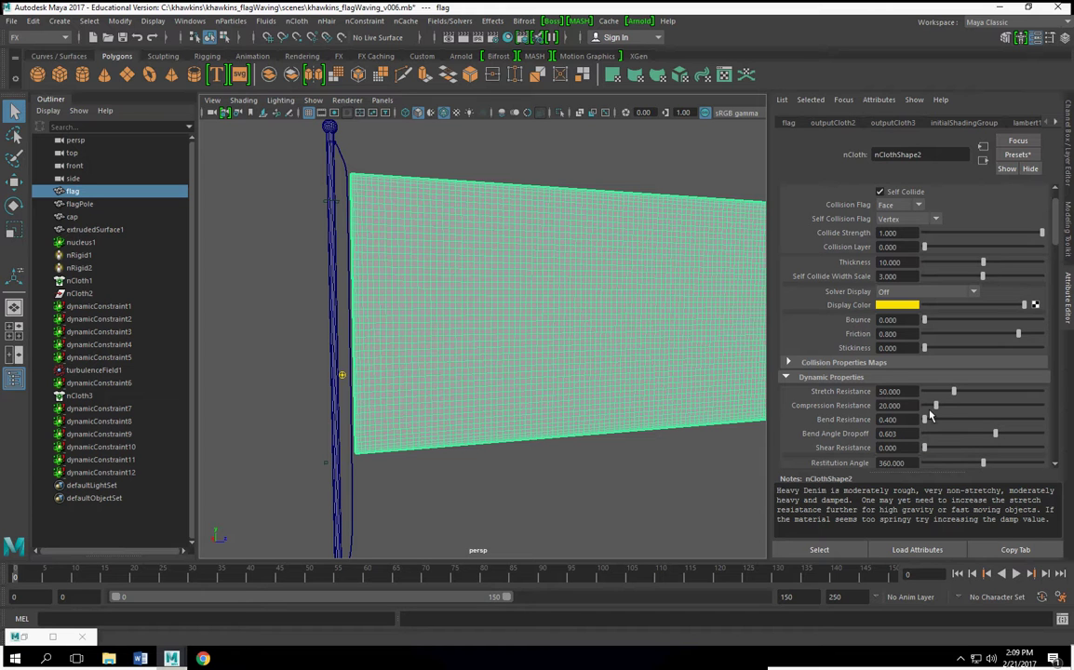
left_click_drag(684, 289, 549, 335, "alt")
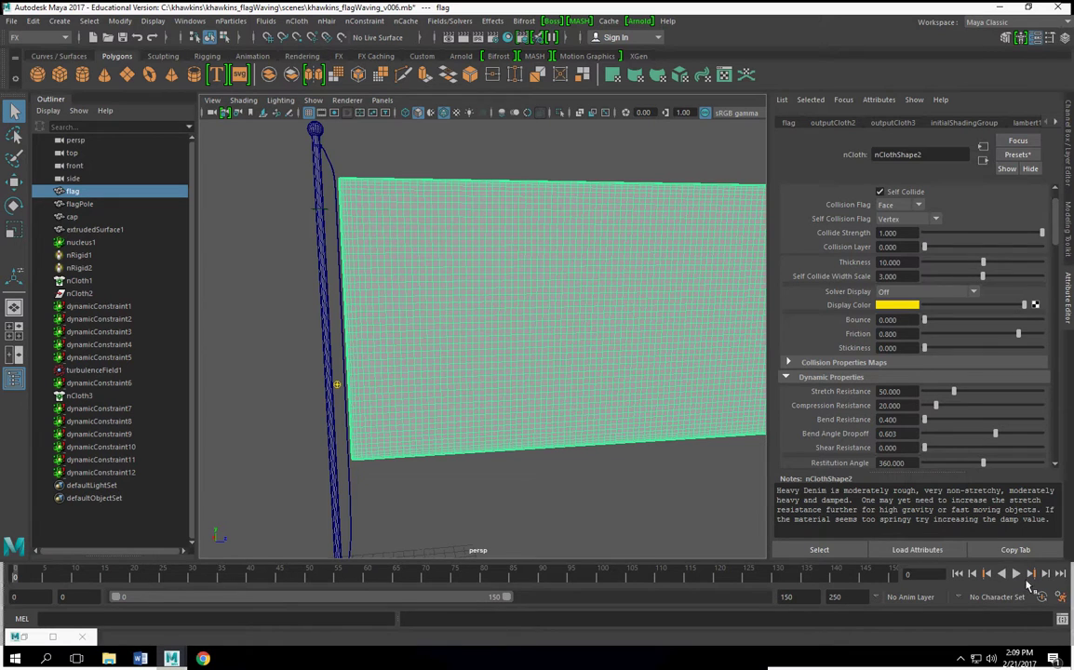
left_click(1018, 575)
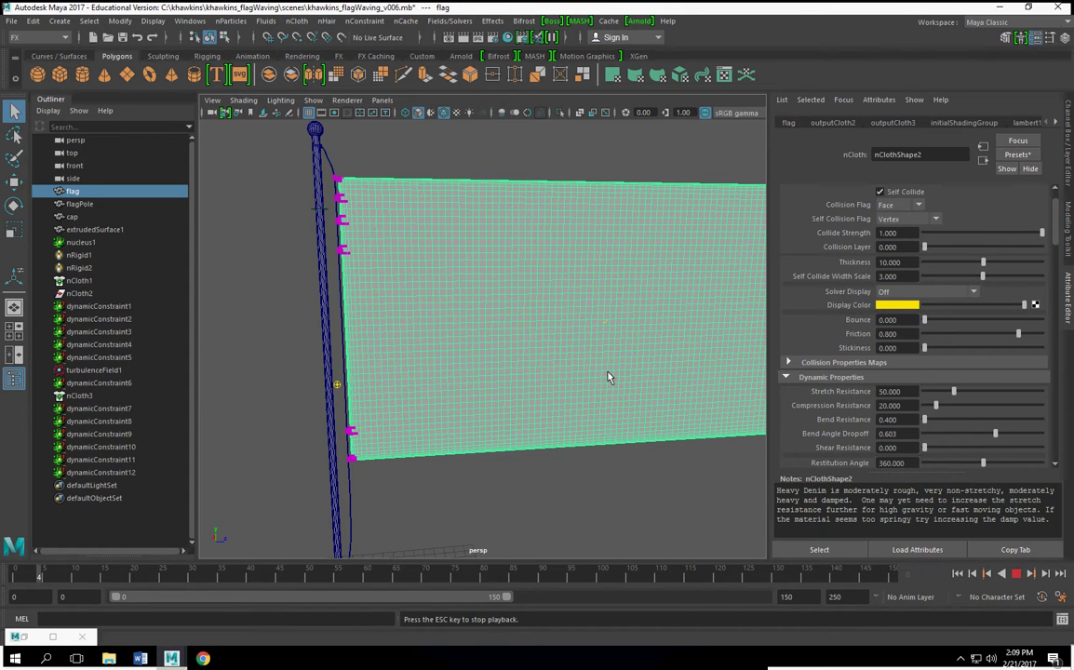
key("Escape")
left_click(958, 573)
left_click(1068, 142)
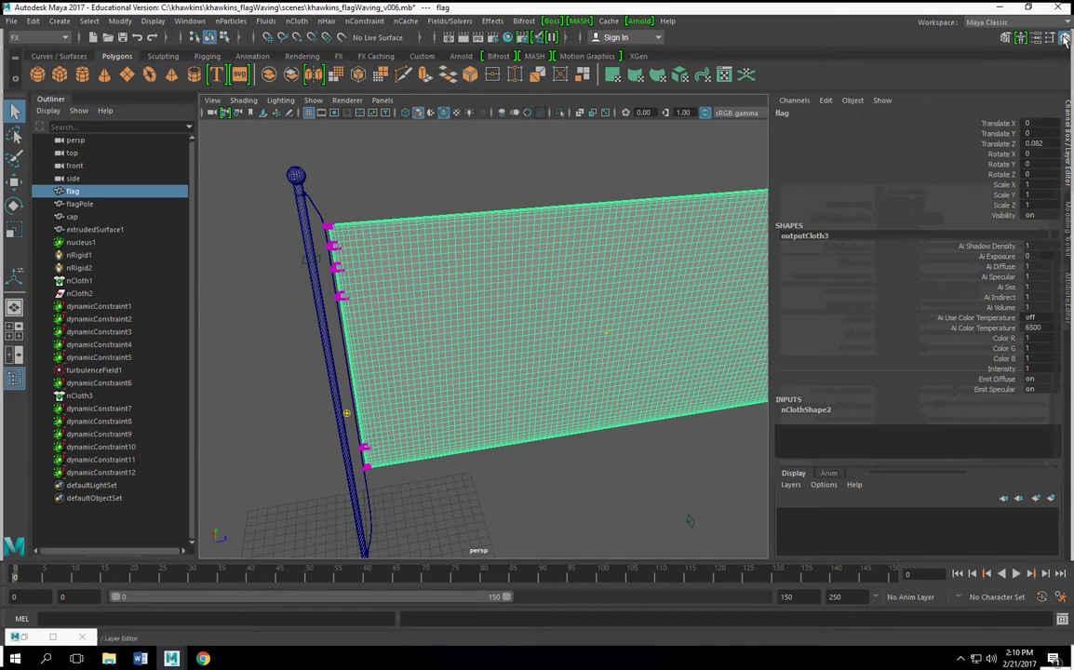
left_click_drag(499, 338, 496, 309, "alt")
right_click_drag(496, 309, 564, 393, "alt")
left_click_drag(565, 399, 531, 382, "alt")
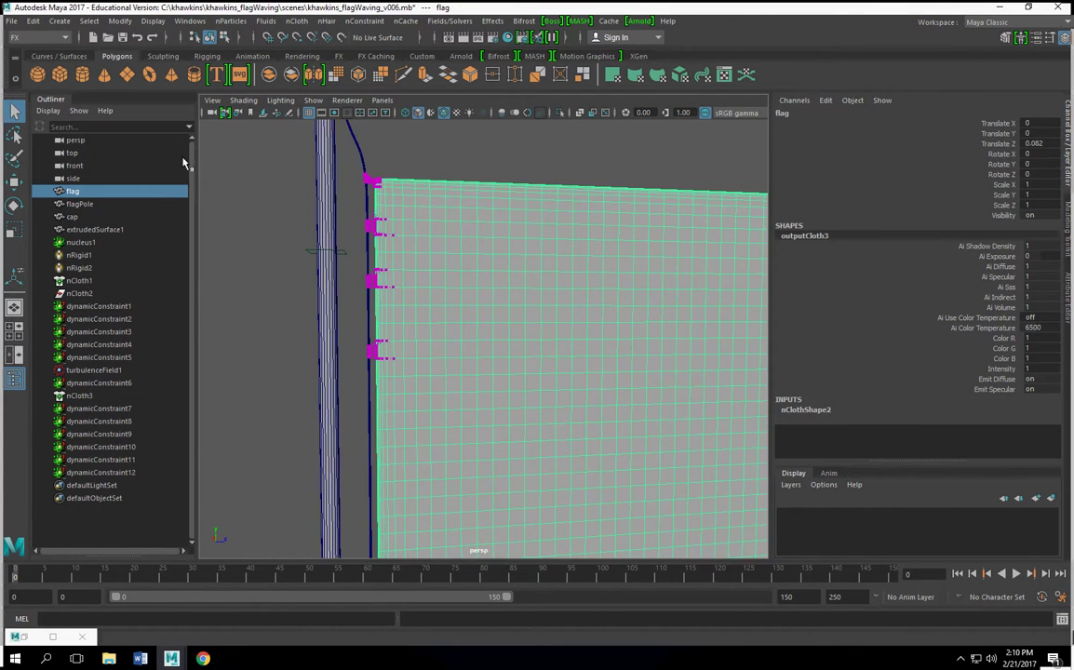
left_click(11, 20)
left_click(42, 56)
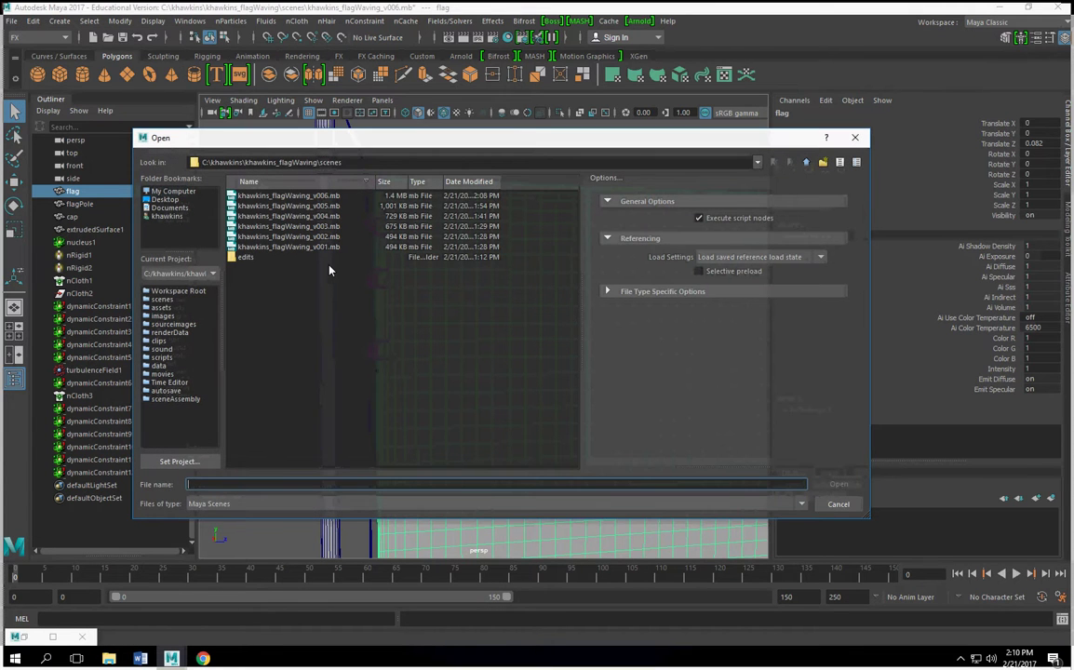
left_click(321, 206)
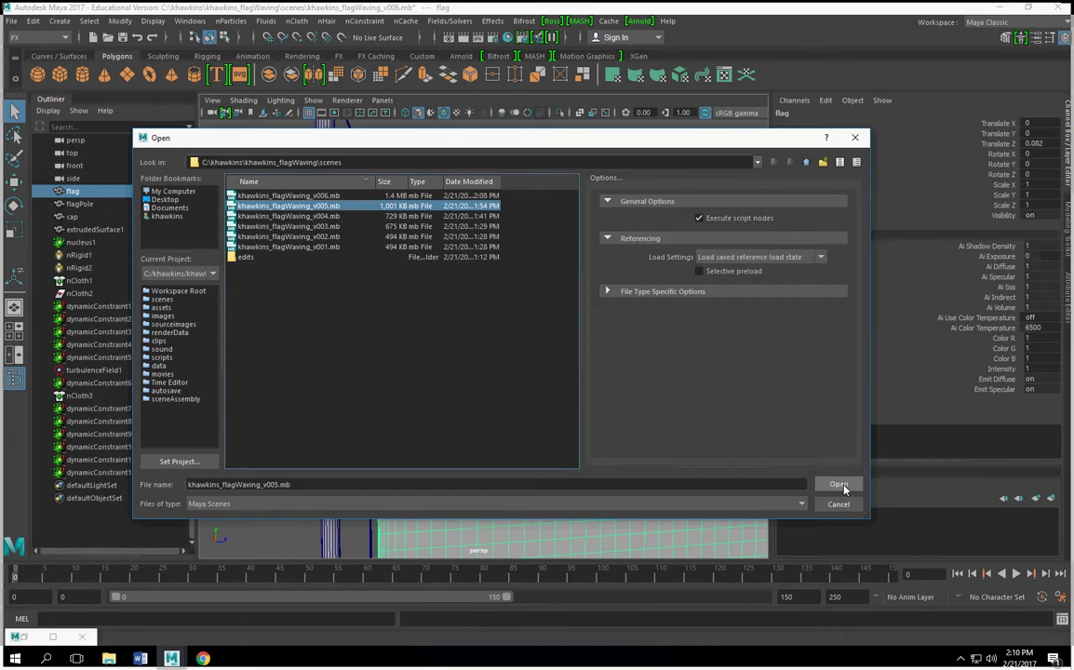
left_click(856, 138)
Step: Play the flag simulation again with the whole pole-side edge and rope in view
middle_click_drag(528, 360, 381, 75, "alt")
middle_click_drag(440, 321, 524, 511, "alt")
scroll(524, 511, "down", 3)
left_click_drag(523, 511, 526, 402, "alt")
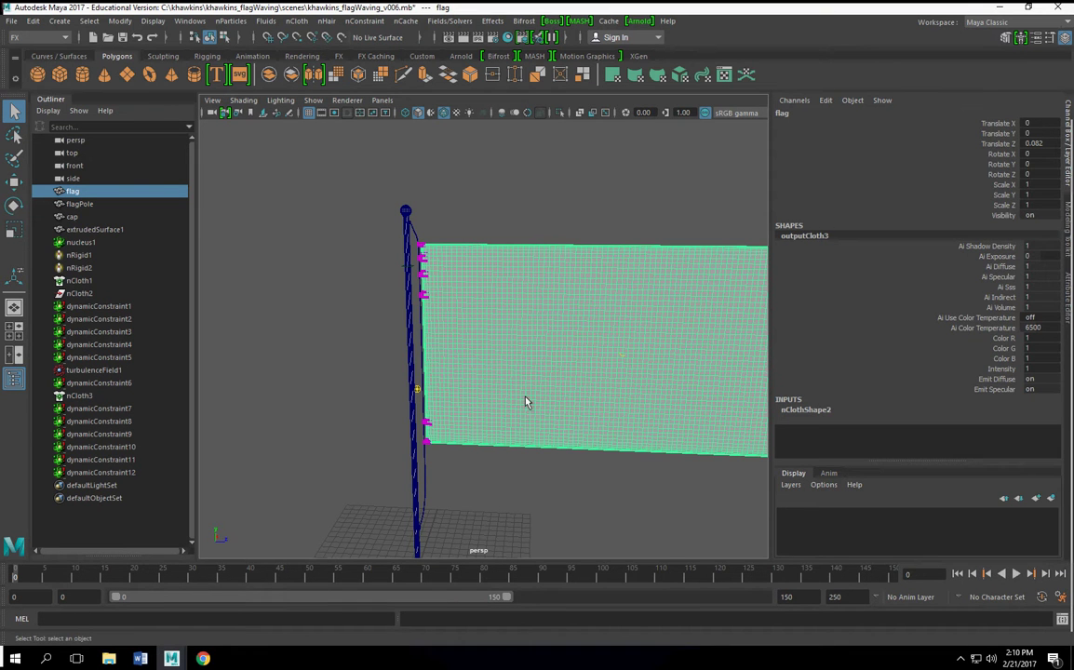
left_click_drag(509, 347, 506, 357, "alt")
key("alt+v")
Step: Undo the thickness and preset changes, all the new rope-to-flag nConstraints, and the conversion of the smoothed flag to nCloth
key("ctrl+z")
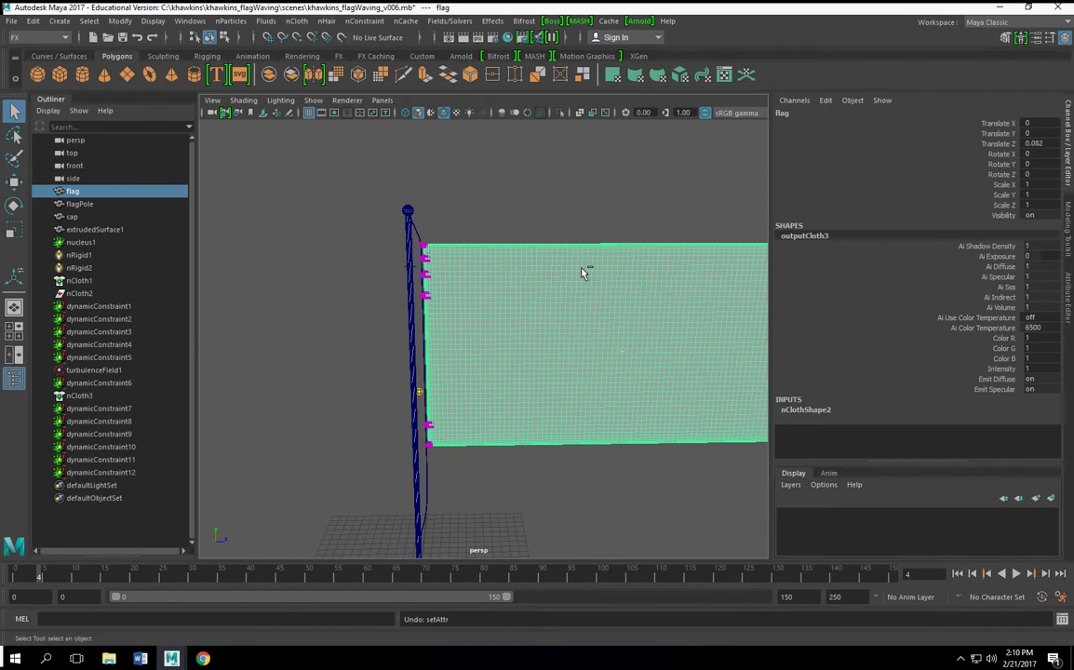
key("ctrl+z")
key("ctrl+z")
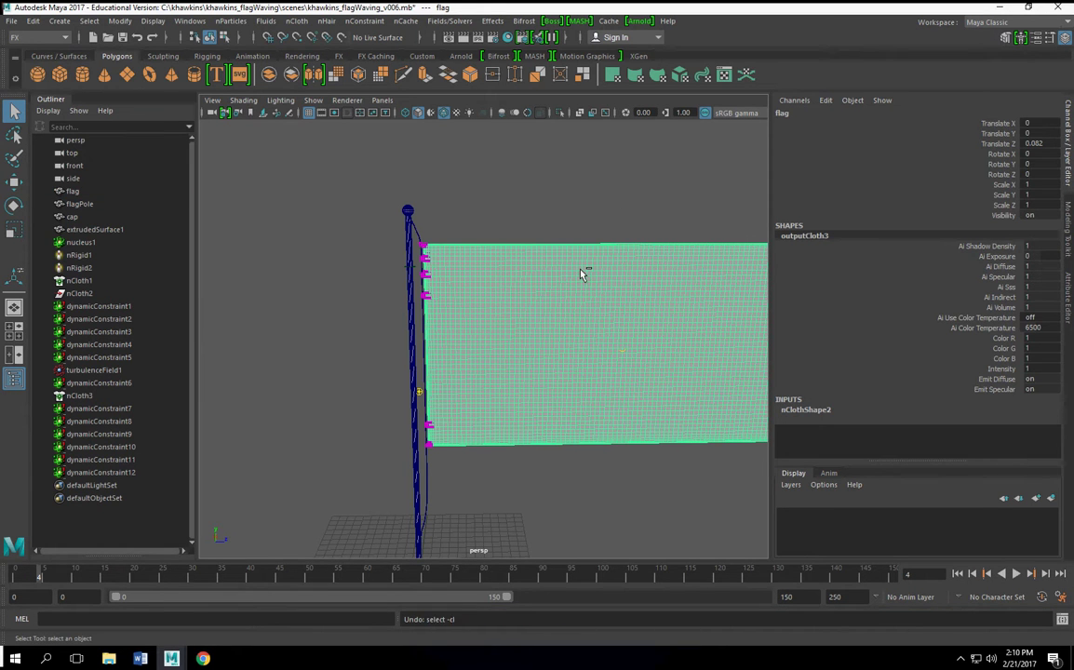
key("ctrl+z")
key("ctrl+z")
key("ctrl+z")
key("ctrl+z")
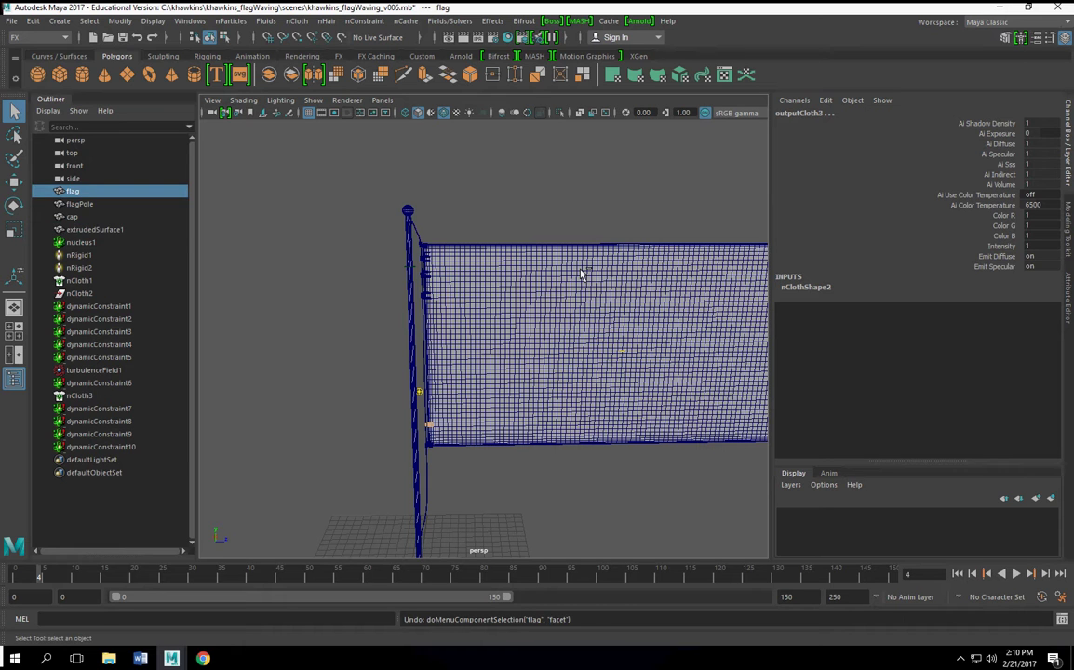
key("ctrl+z")
key("ctrl+z")
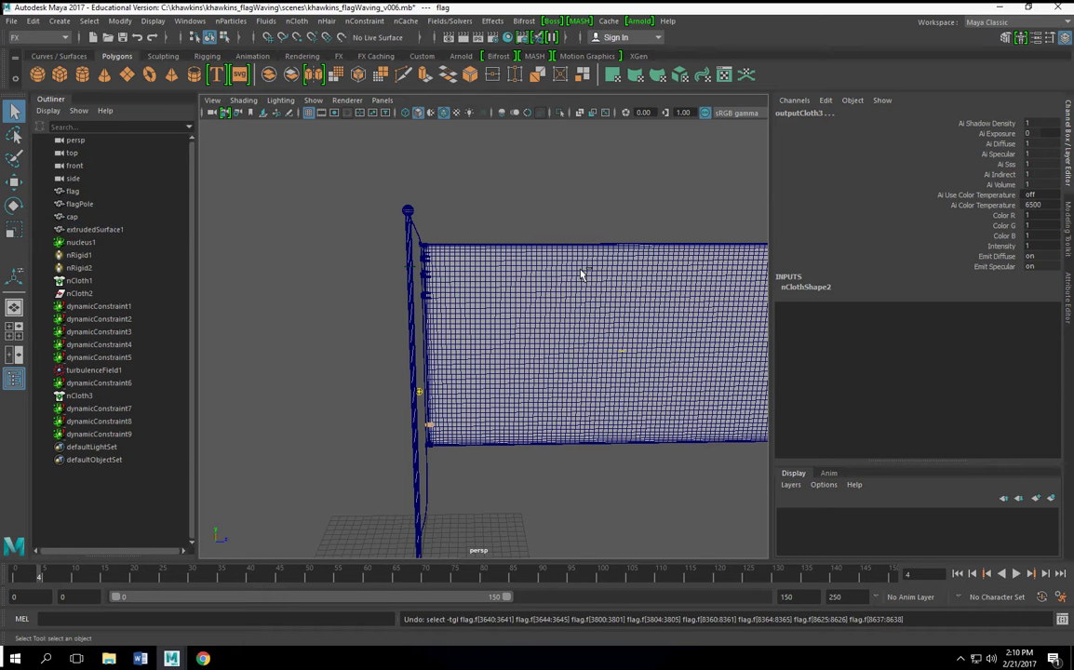
key("ctrl+z")
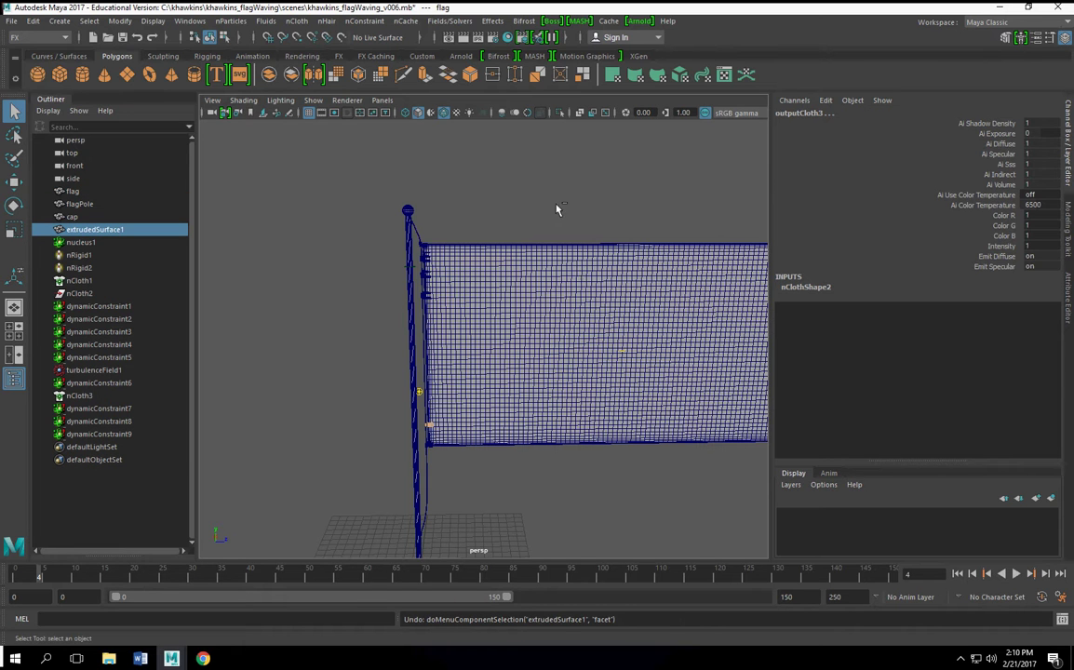
key("ctrl+z")
key("ctrl+z")
key("ctrl+z")
key("ctrl+z")
key("ctrl+z")
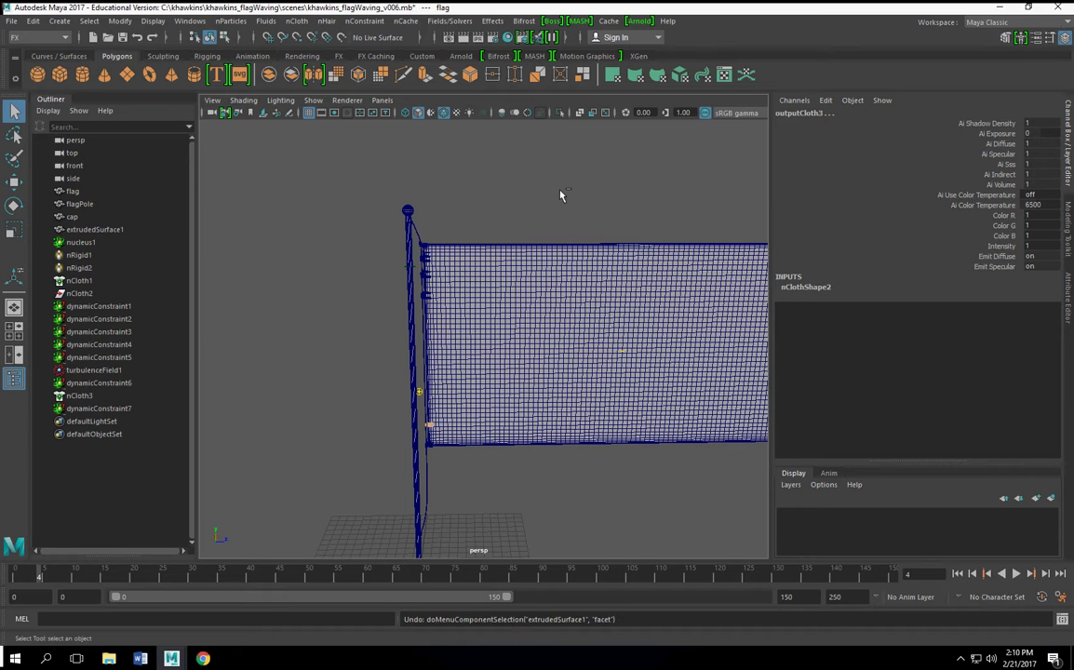
key("ctrl+z")
key("ctrl+z")
key("ctrl+z")
key("ctrl+z")
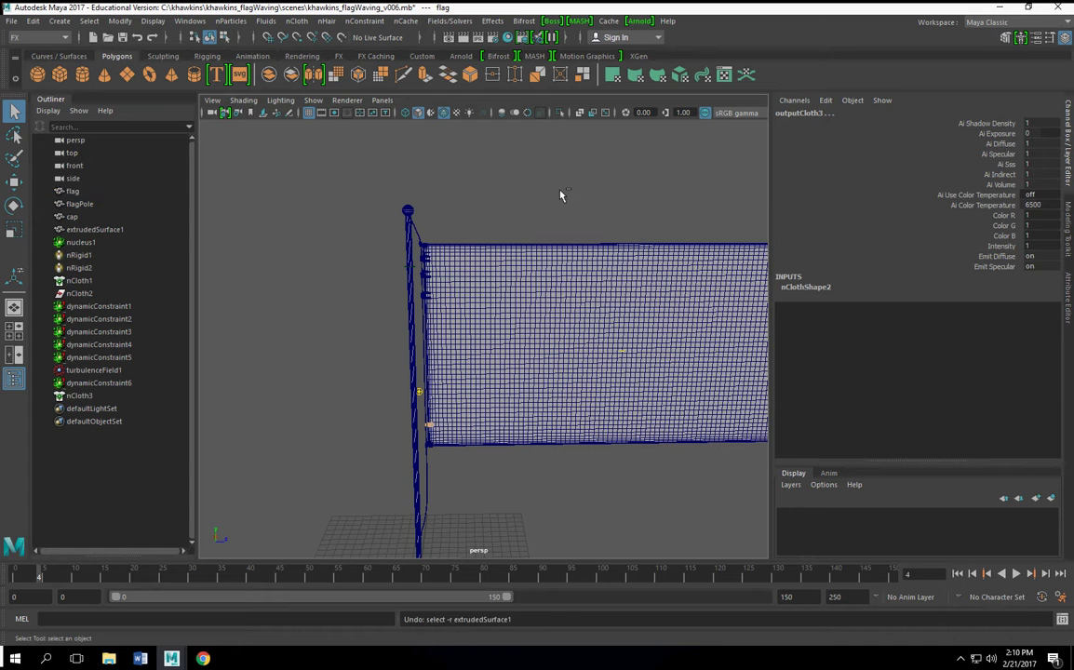
Step: Try to reduce the flag mesh by 50 percent with Preserve quads at 1.0
right_click_drag(557, 205, 566, 403, "alt")
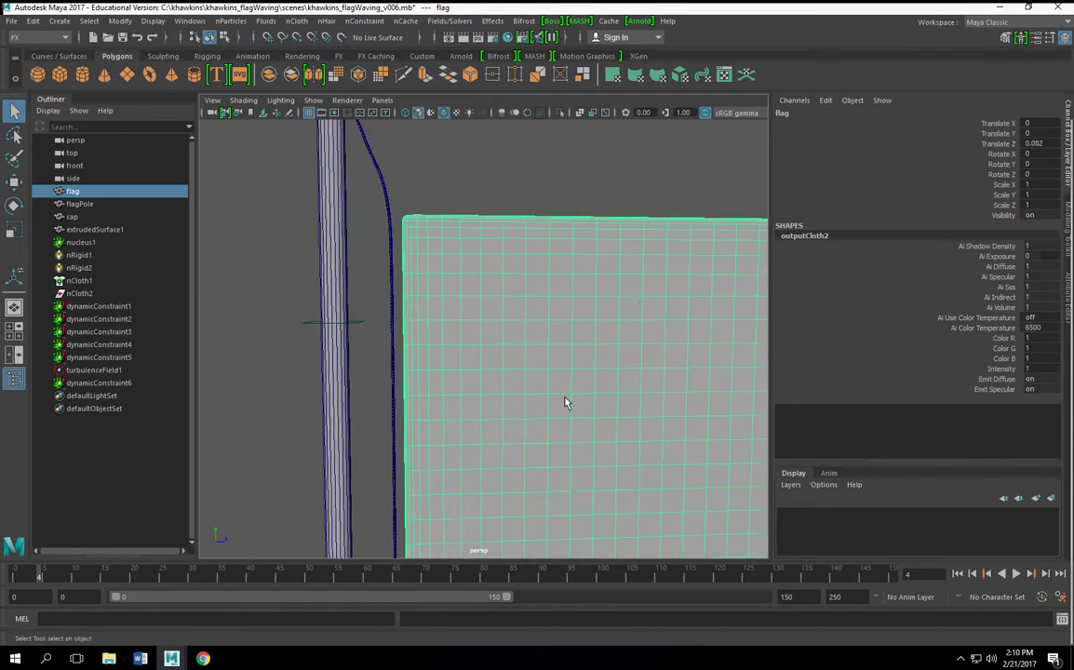
middle_click_drag(566, 403, 575, 446, "alt")
right_click_drag(575, 446, 592, 406, "alt")
middle_click_drag(592, 406, 522, 457, "alt")
right_click_drag(522, 457, 372, 442, "alt")
middle_click_drag(576, 450, 566, 405, "alt")
left_click_drag(566, 405, 534, 364, "alt")
key("space")
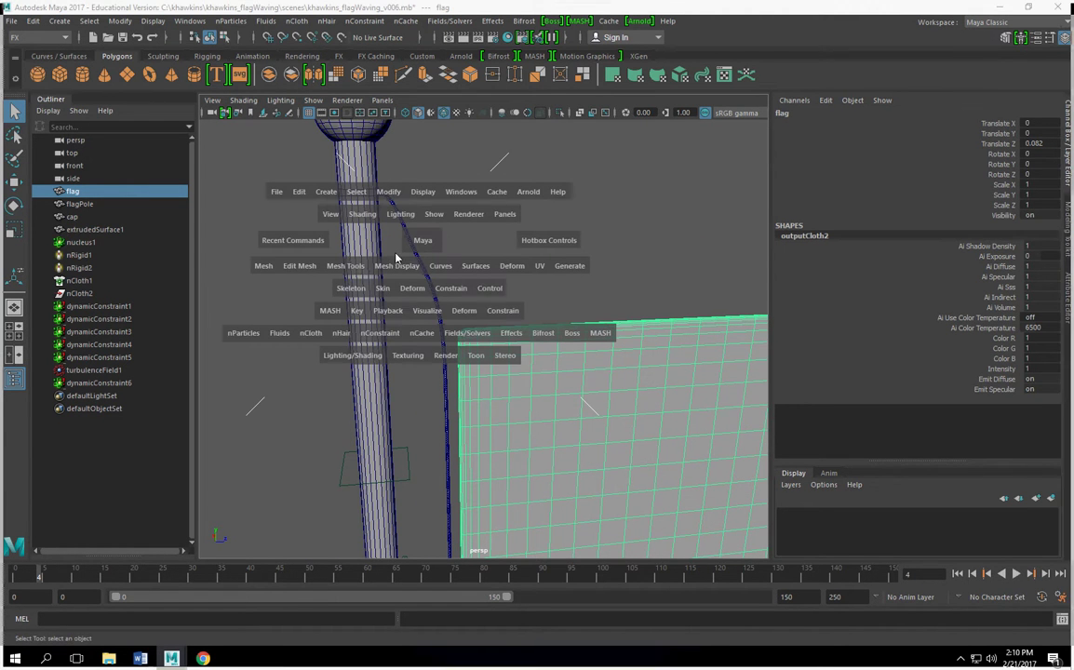
left_click(263, 265)
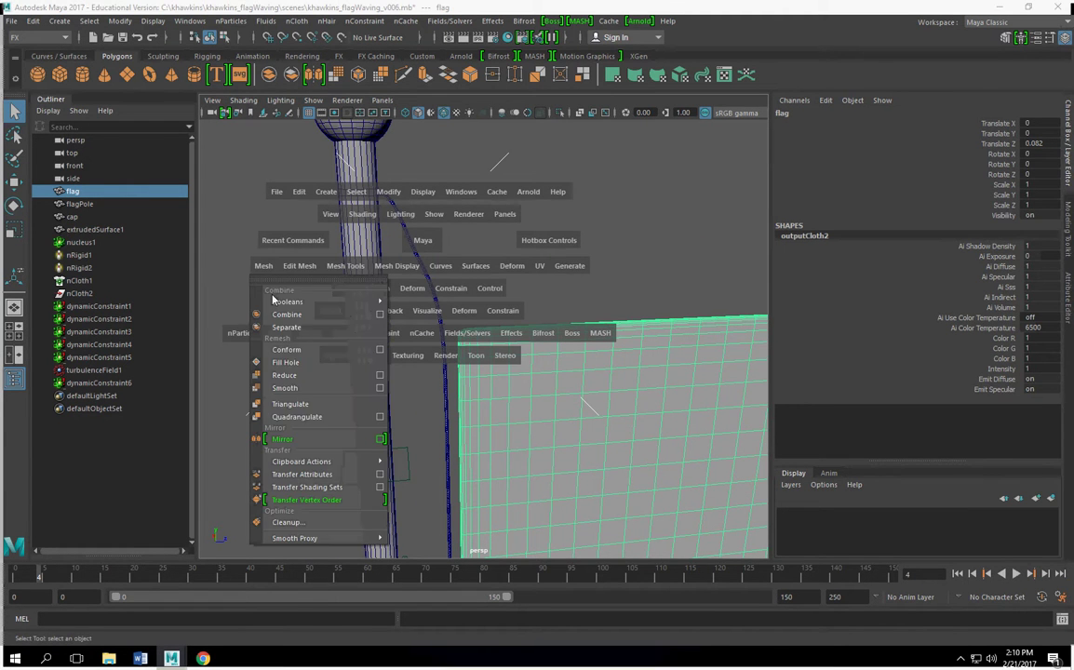
left_click(380, 375)
left_click_drag(472, 371, 538, 339, "alt")
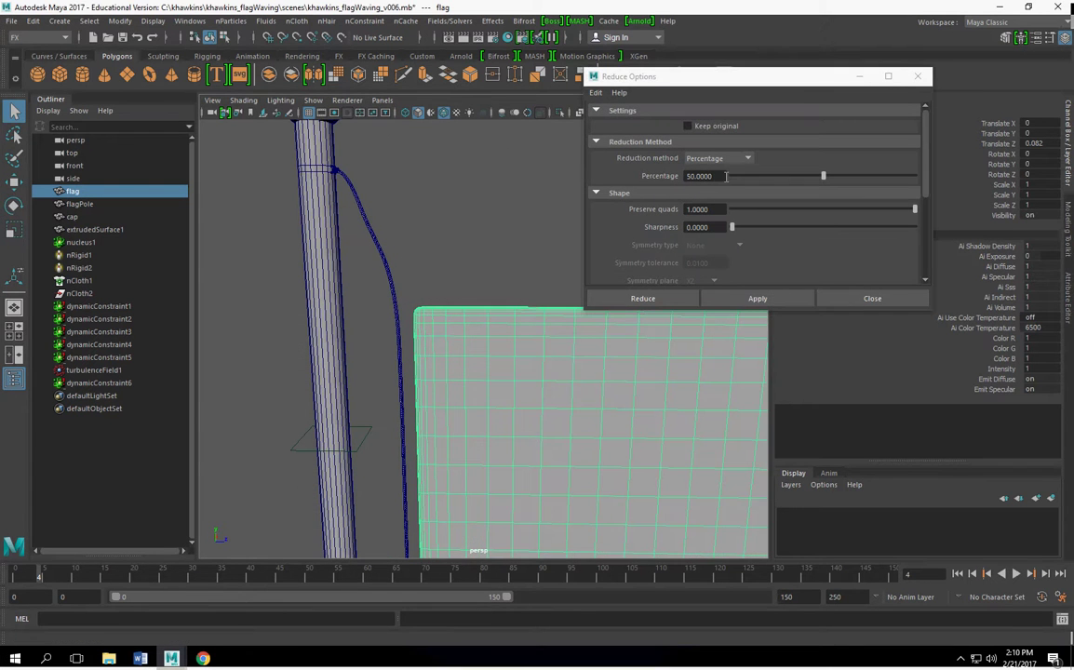
left_click_drag(713, 176, 622, 181)
left_click(776, 297)
left_click_drag(593, 423, 443, 391, "alt")
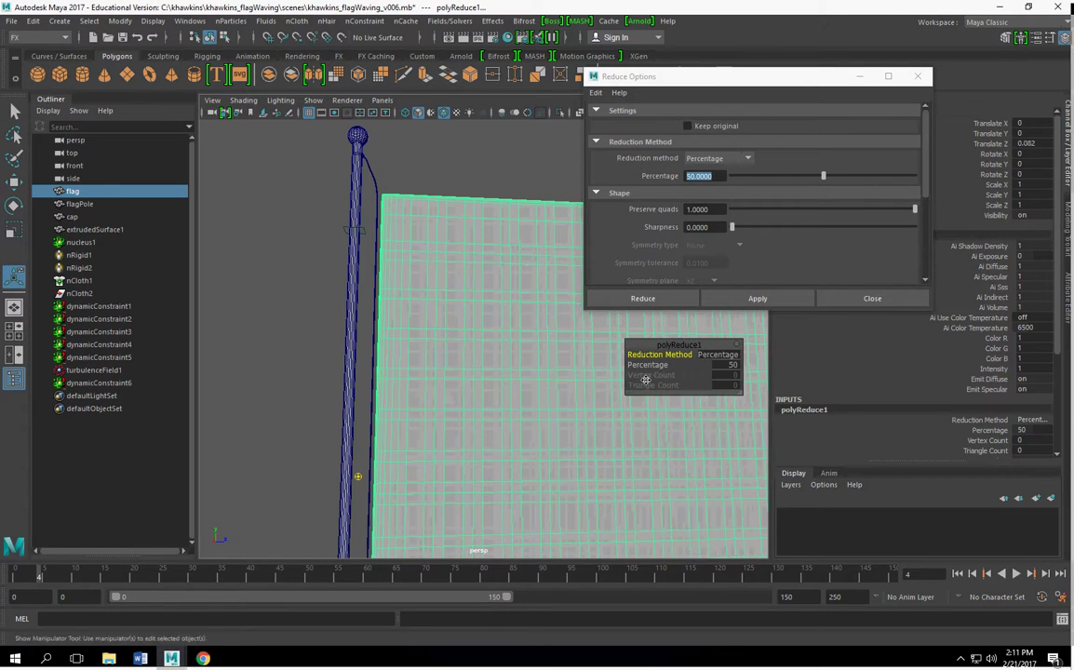
Step: Undo the 50 percent reduction of the flag mesh
left_click(714, 357)
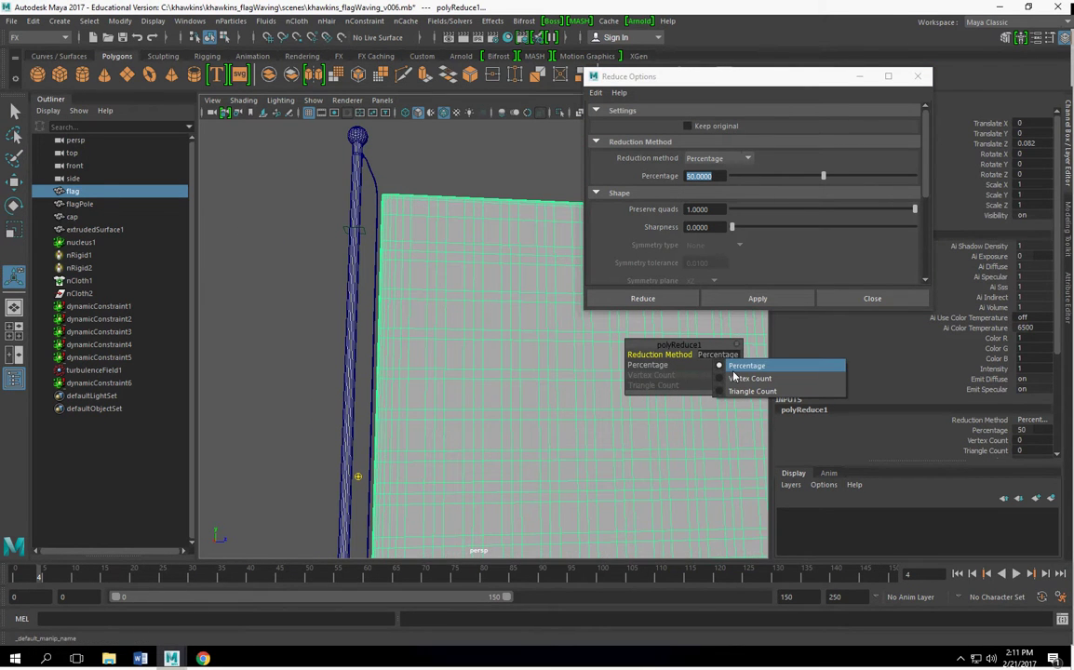
left_click_drag(434, 191, 466, 177, "alt")
key("ctrl+z")
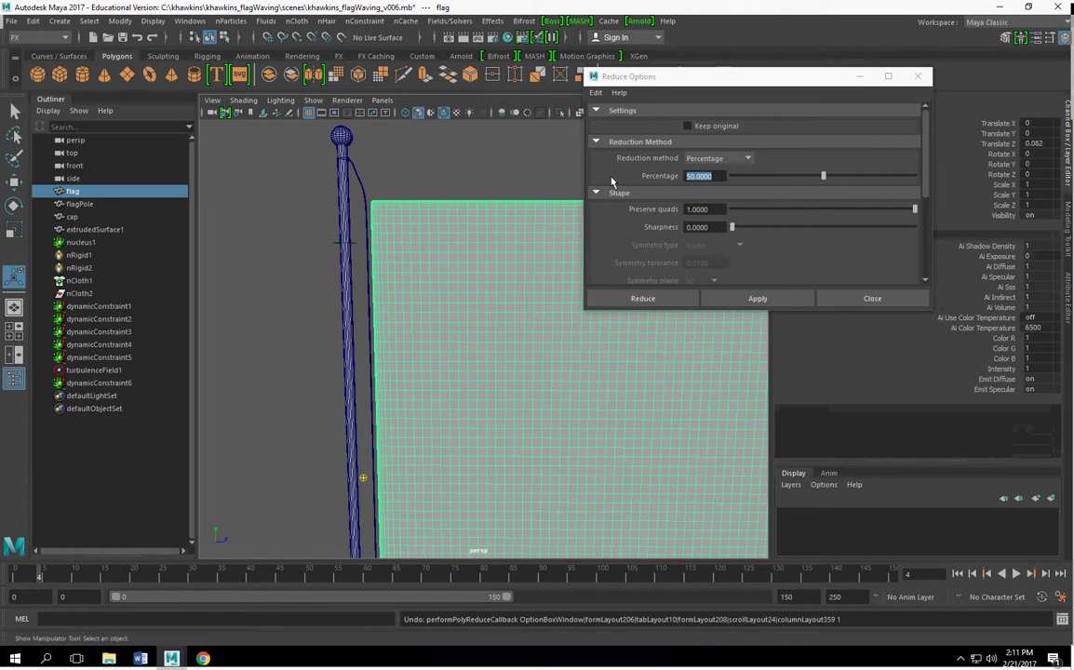
Step: Try to reduce the flag mesh by 25 percent
left_click(642, 179)
type("25")
key("Return")
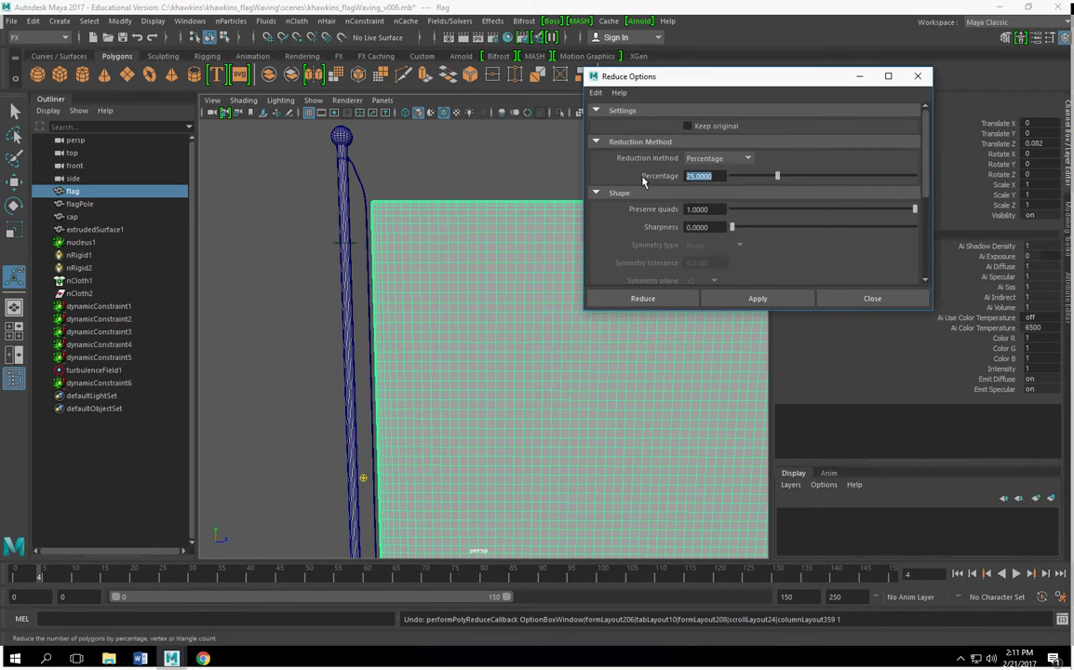
left_click(758, 298)
left_click_drag(568, 345, 528, 341, "alt")
left_click(754, 298)
Step: Examine the reduced flag mesh up close, checking the edge layout along its top and pole-side edges
left_click_drag(437, 381, 409, 438, "alt")
right_click_drag(410, 437, 459, 412, "alt")
left_click_drag(460, 413, 447, 370, "alt")
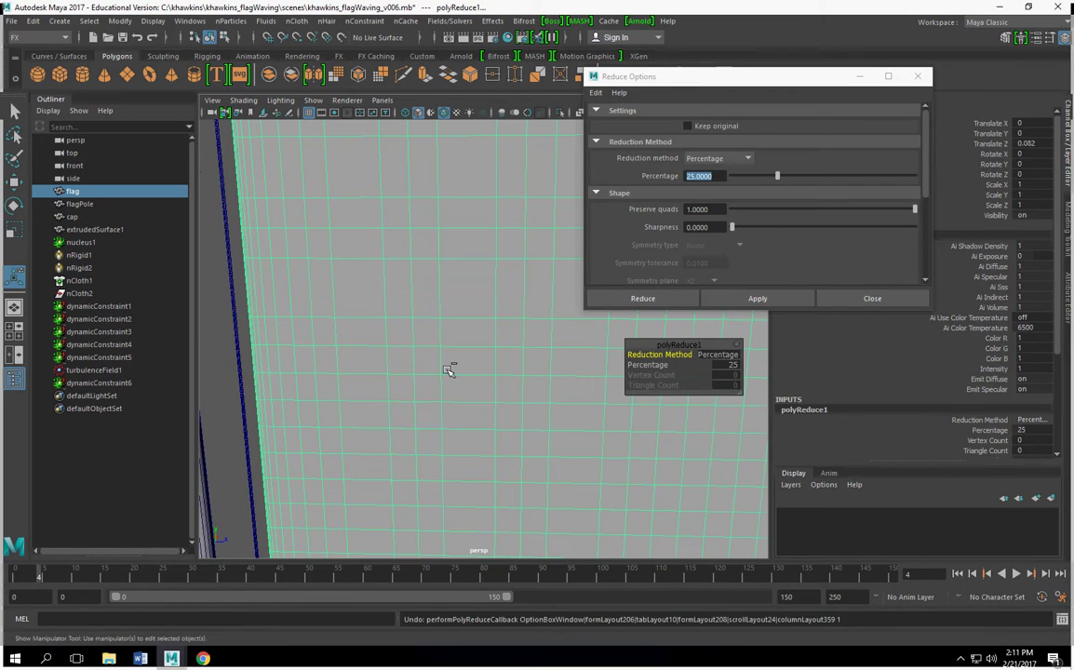
right_click_drag(448, 371, 493, 413, "alt")
middle_click_drag(493, 413, 473, 233, "alt")
scroll(517, 357, "up", 3)
left_click_drag(421, 350, 527, 414, "alt")
middle_click_drag(527, 414, 502, 411, "alt")
right_click_drag(503, 412, 478, 424, "alt")
left_click_drag(311, 258, 297, 259, "alt")
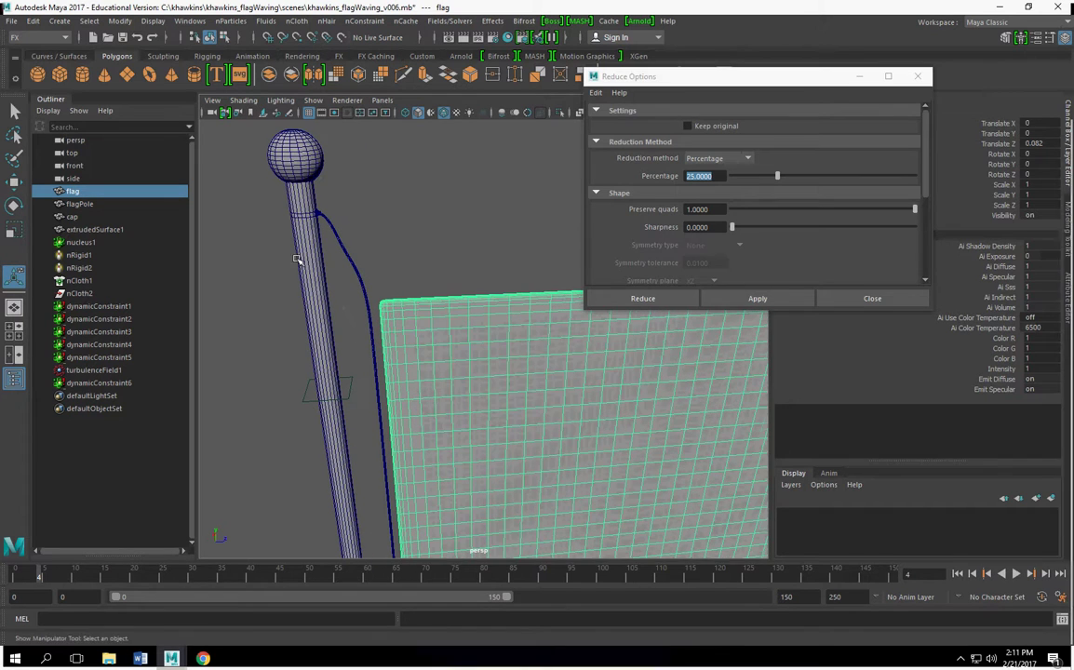
Step: Close the reduce settings and reopen the v006 flagWaving scene without saving the changes
left_click(918, 77)
left_click(11, 21)
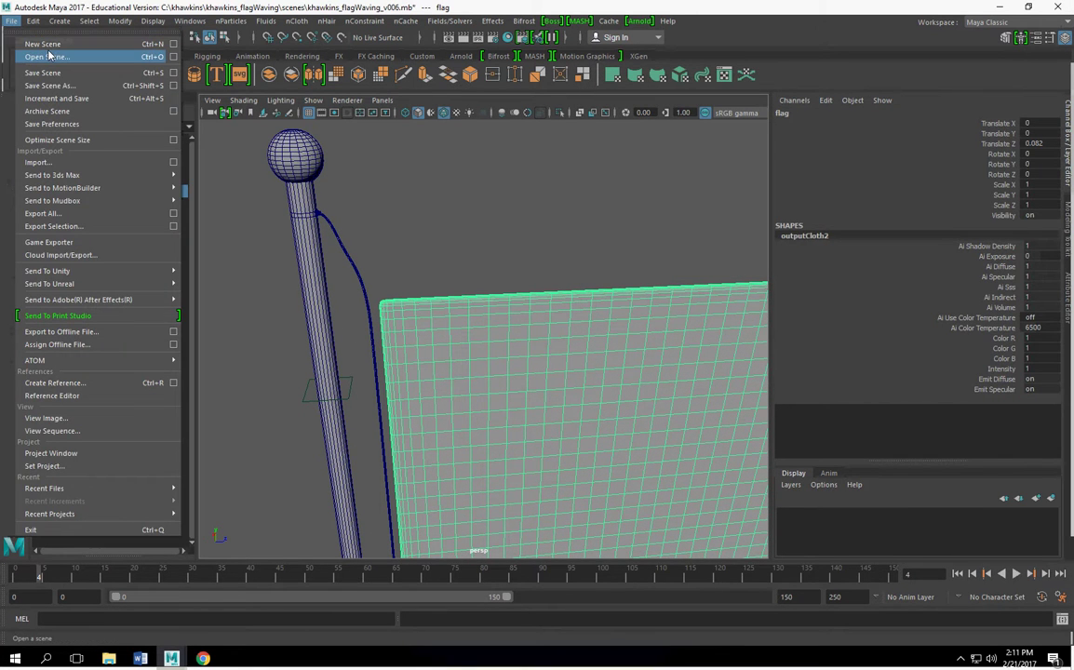
left_click(49, 57)
left_click(322, 197)
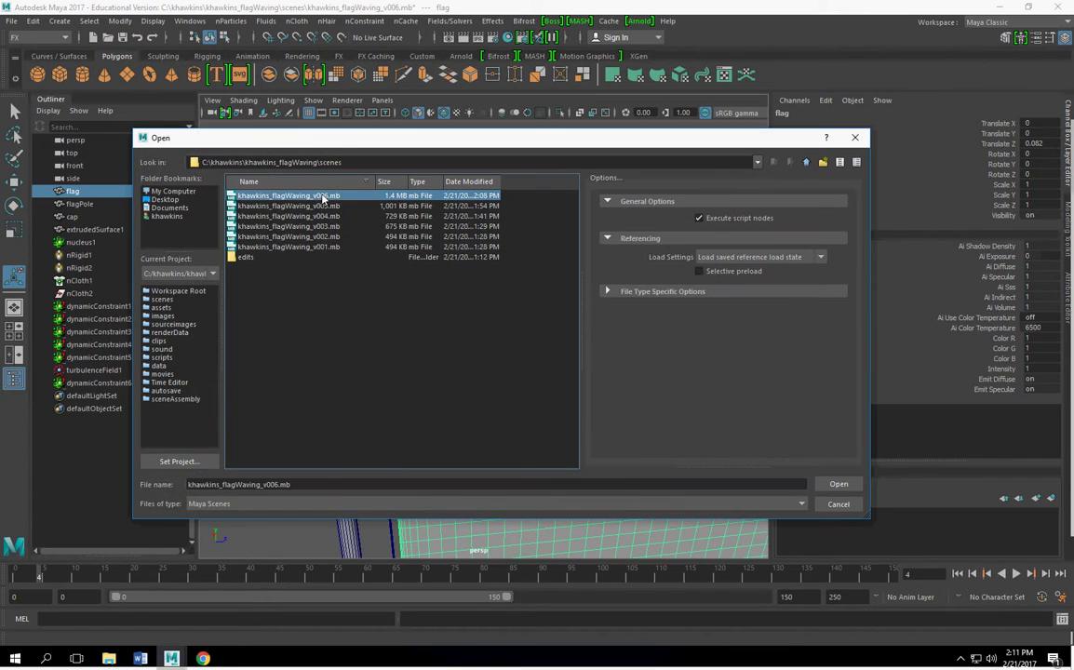
left_click(838, 484)
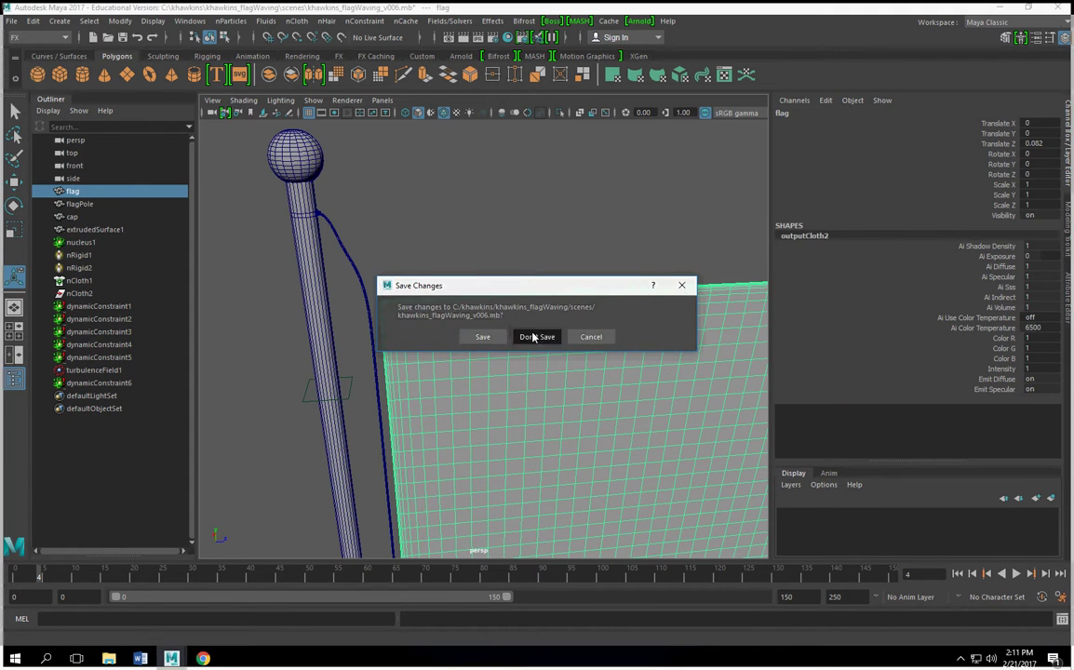
left_click(534, 338)
right_click_drag(583, 385, 416, 388, "alt")
left_click_drag(416, 388, 488, 358, "alt")
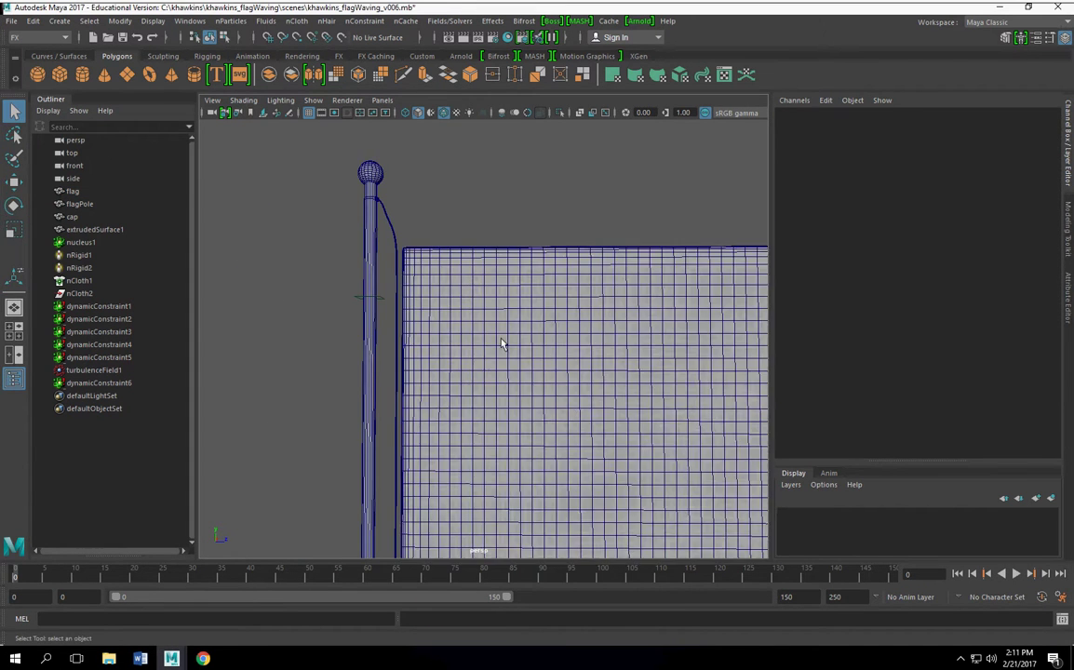
left_click(489, 357)
Step: Open the v005 flagWaving scene without saving changes to the current one
left_click(11, 21)
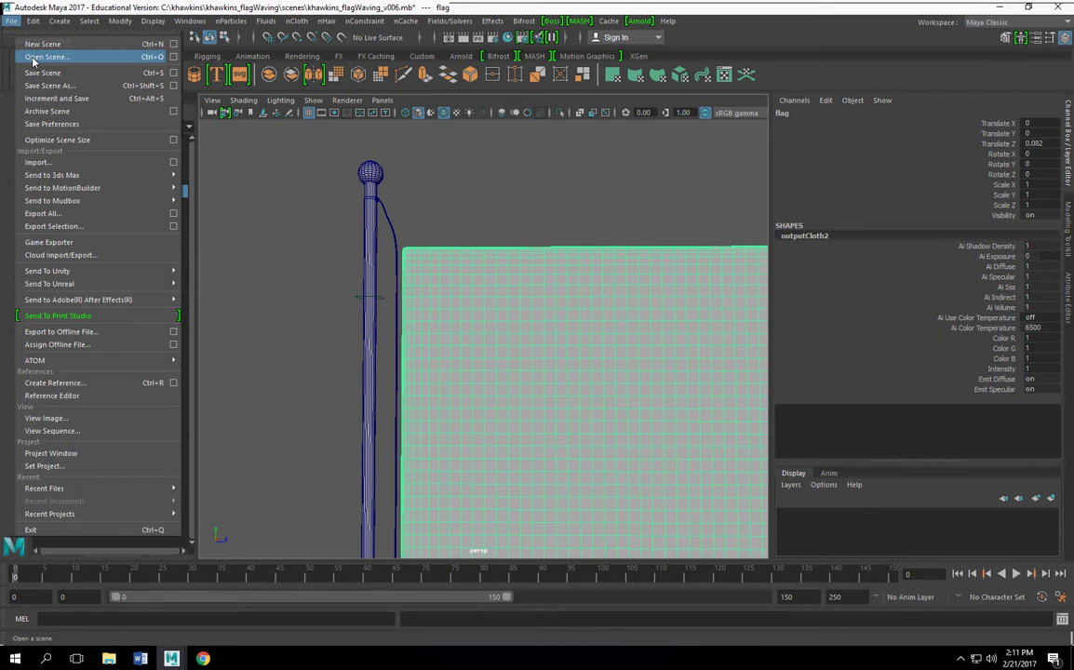
left_click(42, 58)
left_click(288, 206)
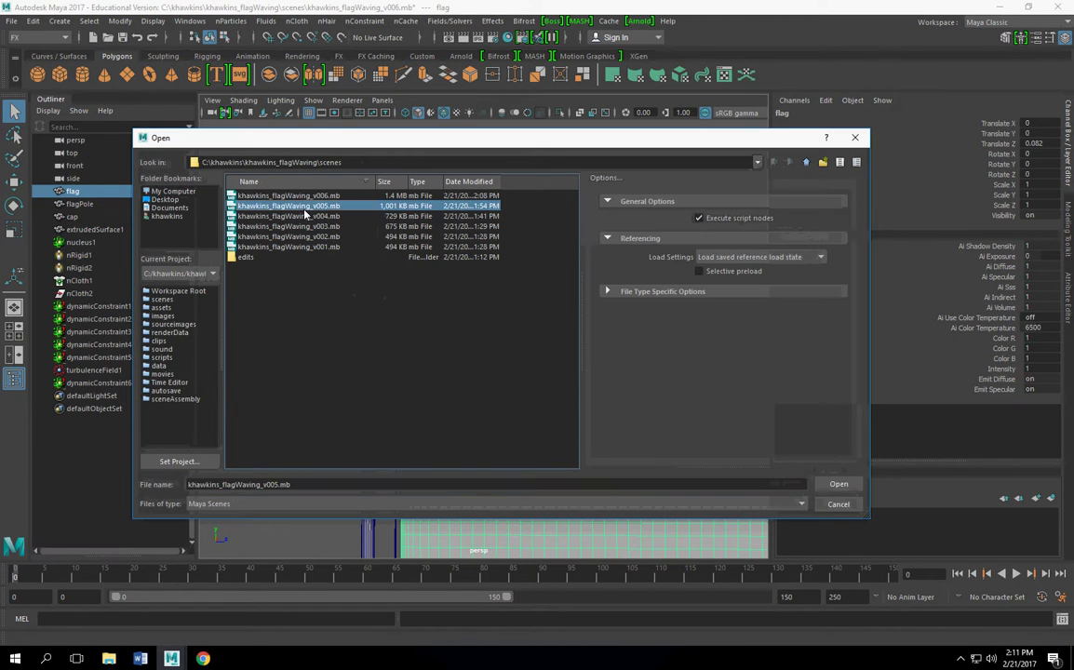
left_click(838, 484)
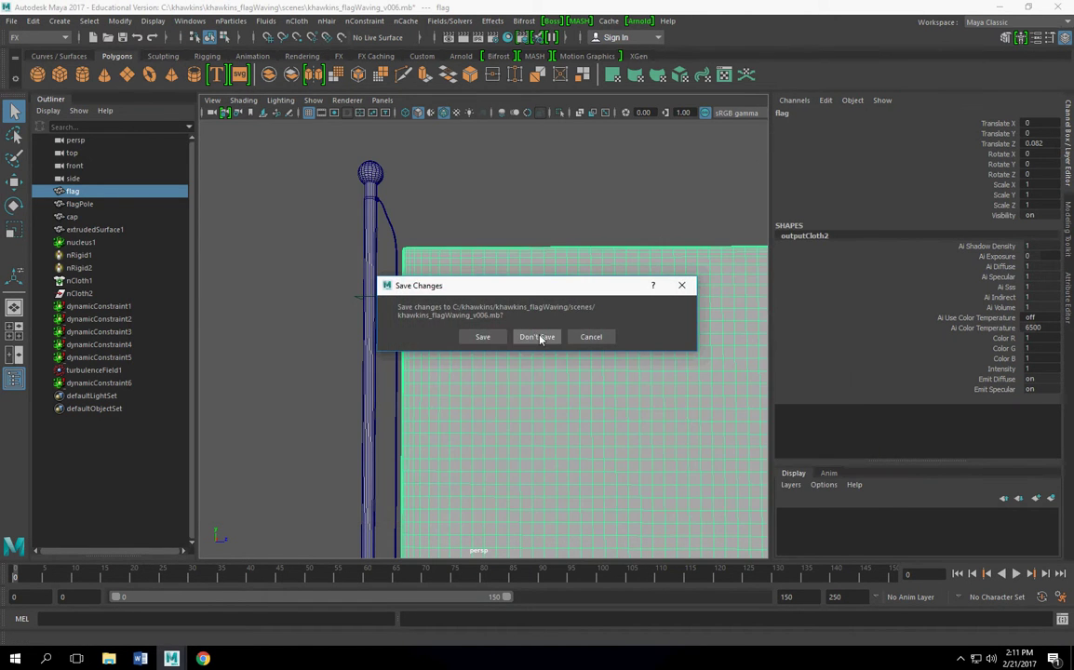
left_click(537, 337)
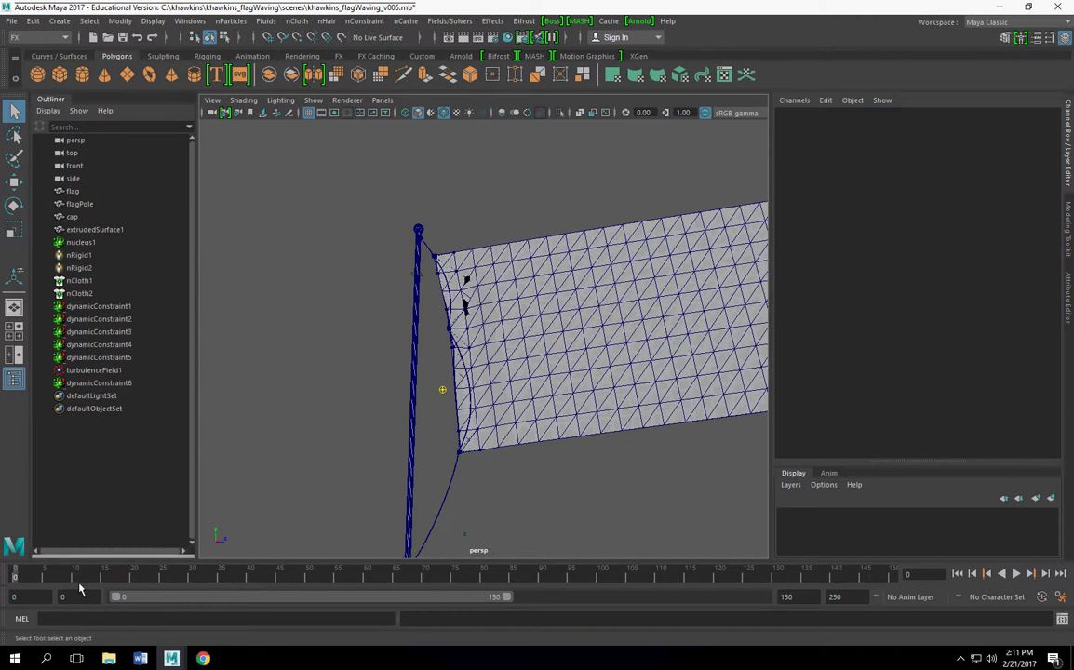
Step: Clear the initial state of the flag and the rope so both return to their undeformed shapes
left_click(11, 571)
left_click(438, 257)
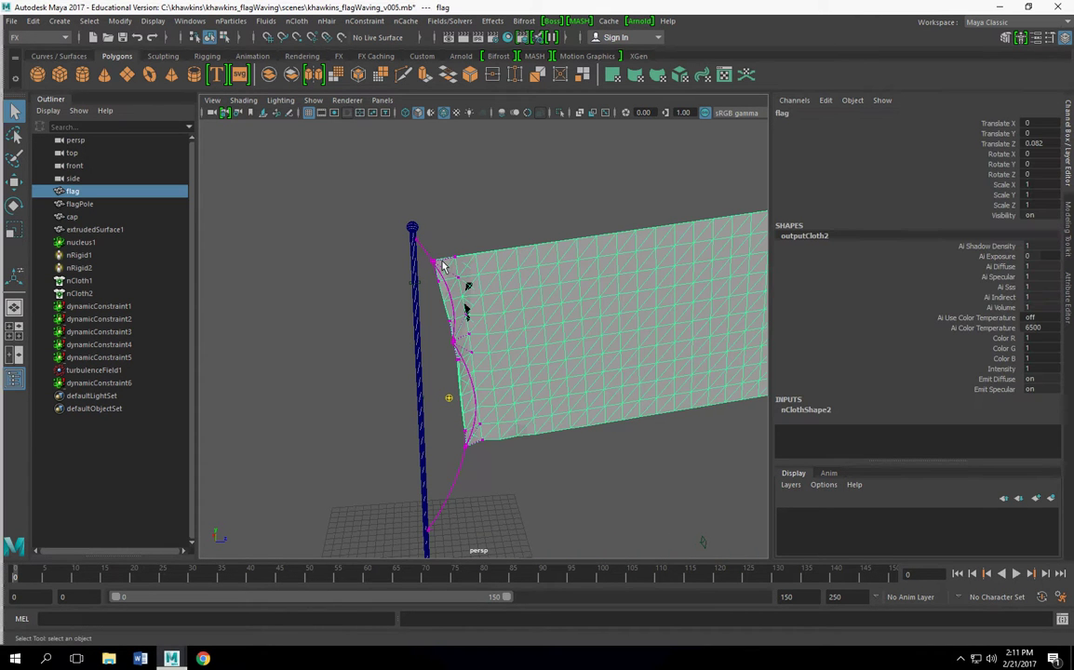
left_click(406, 21)
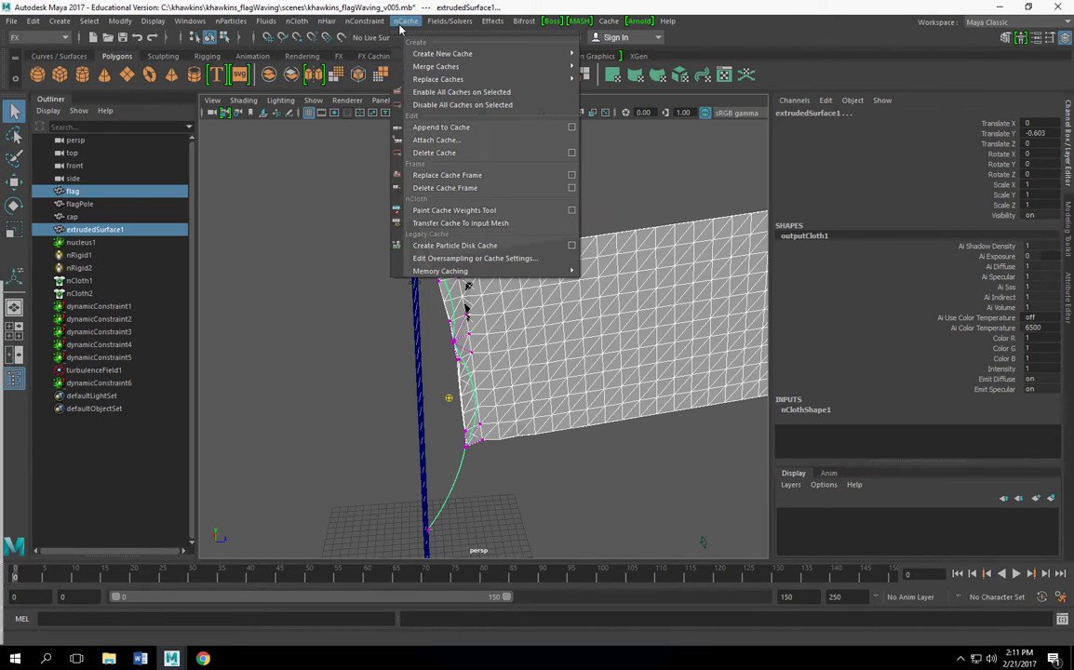
mouse_move(500, 23)
mouse_move(449, 21)
mouse_move(586, 248)
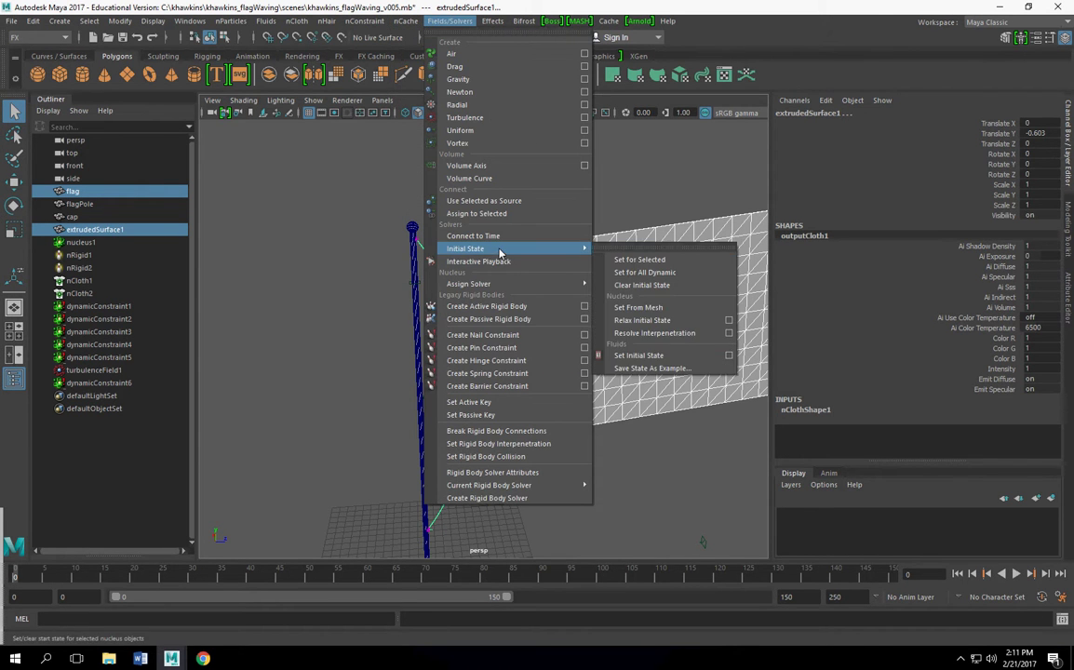
left_click(653, 285)
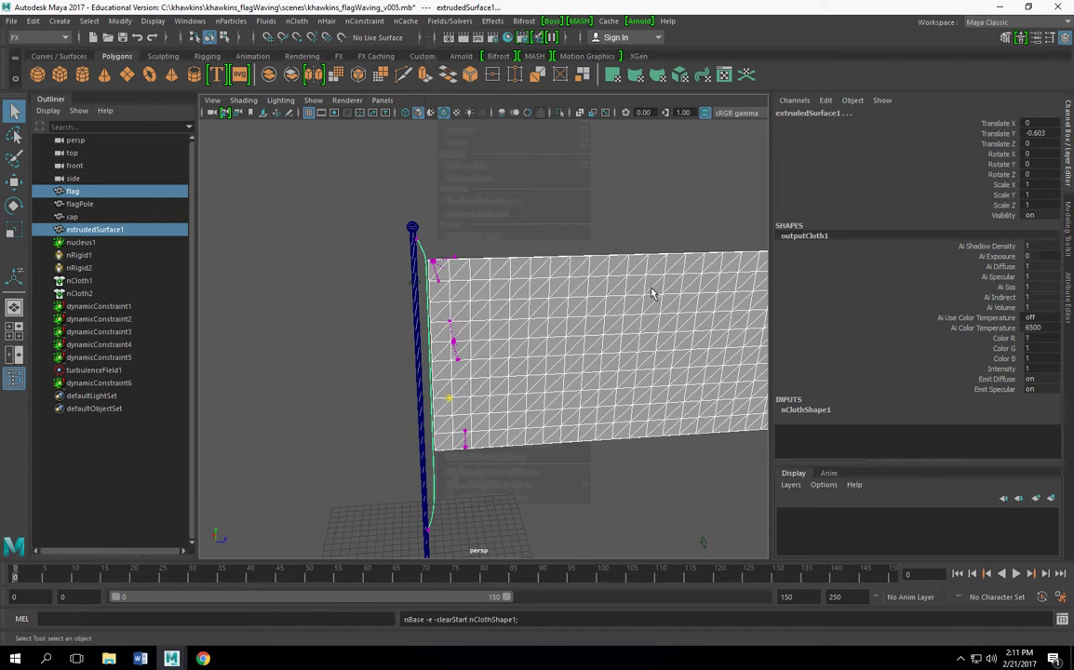
Step: Delete the nClothShape2 input from the flag with the MEL delete command
left_click(524, 300)
scroll(531, 303, "up", 3)
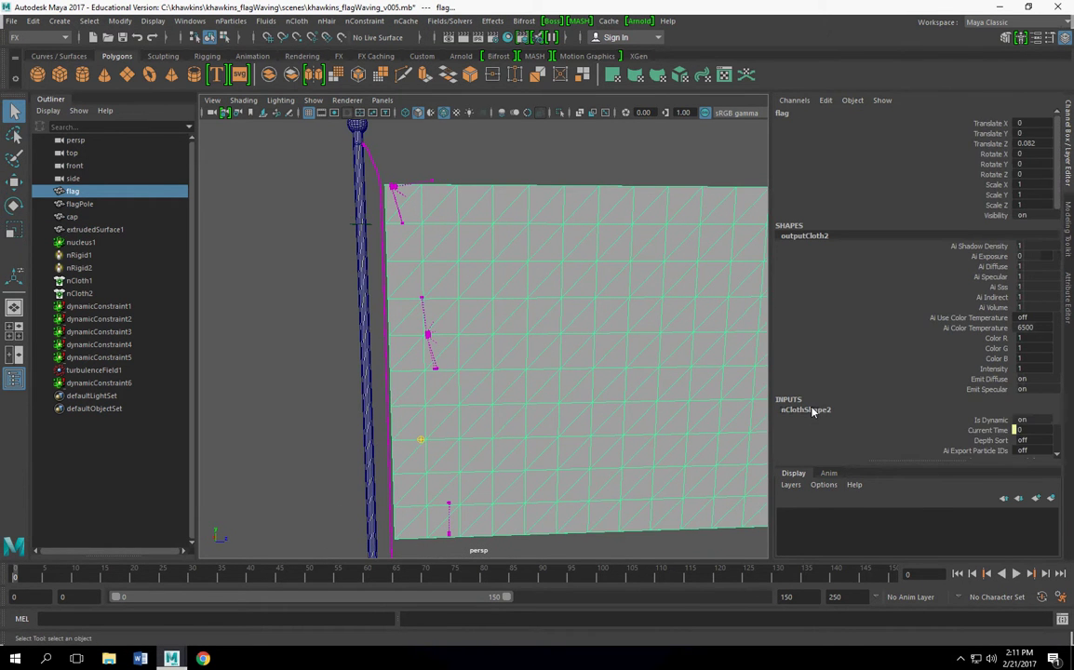
left_click(813, 412)
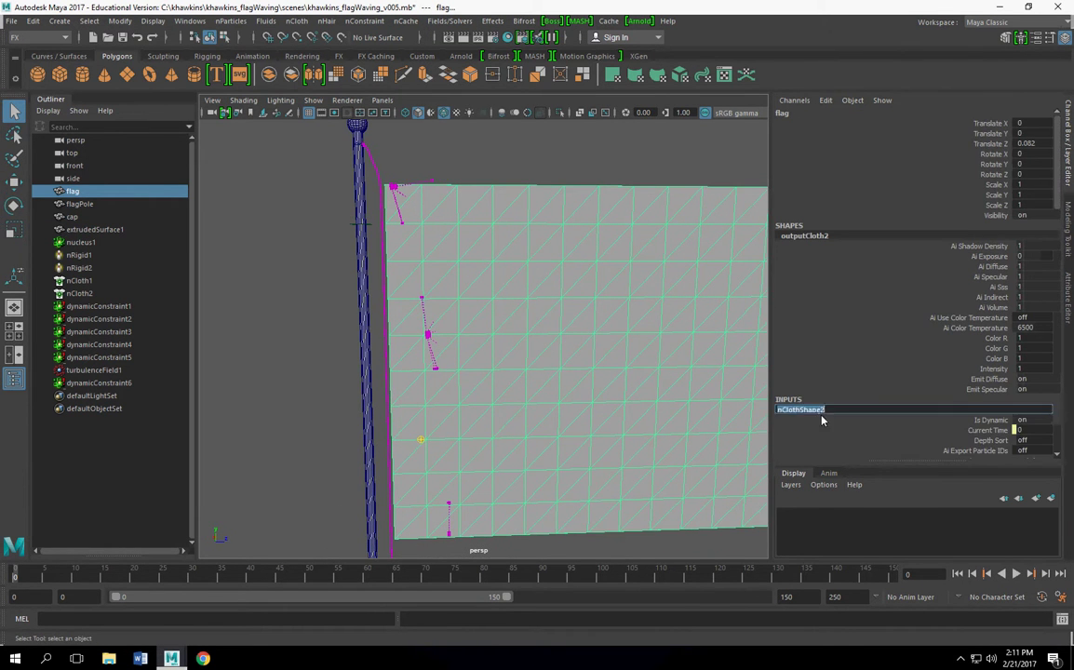
left_click(56, 612)
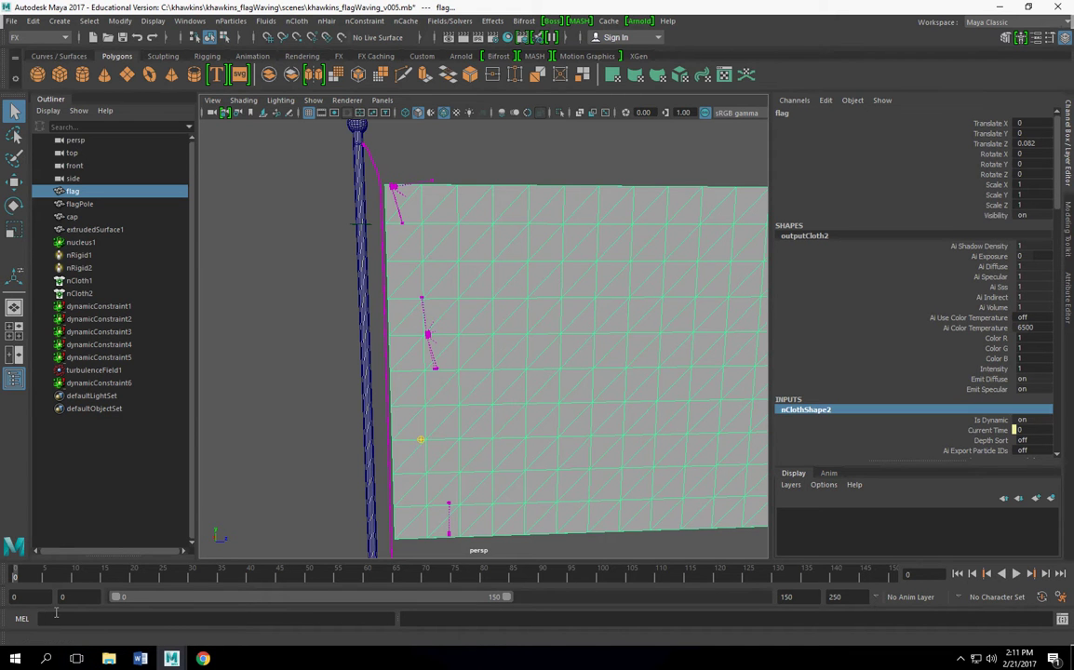
type("delete")
key("Return")
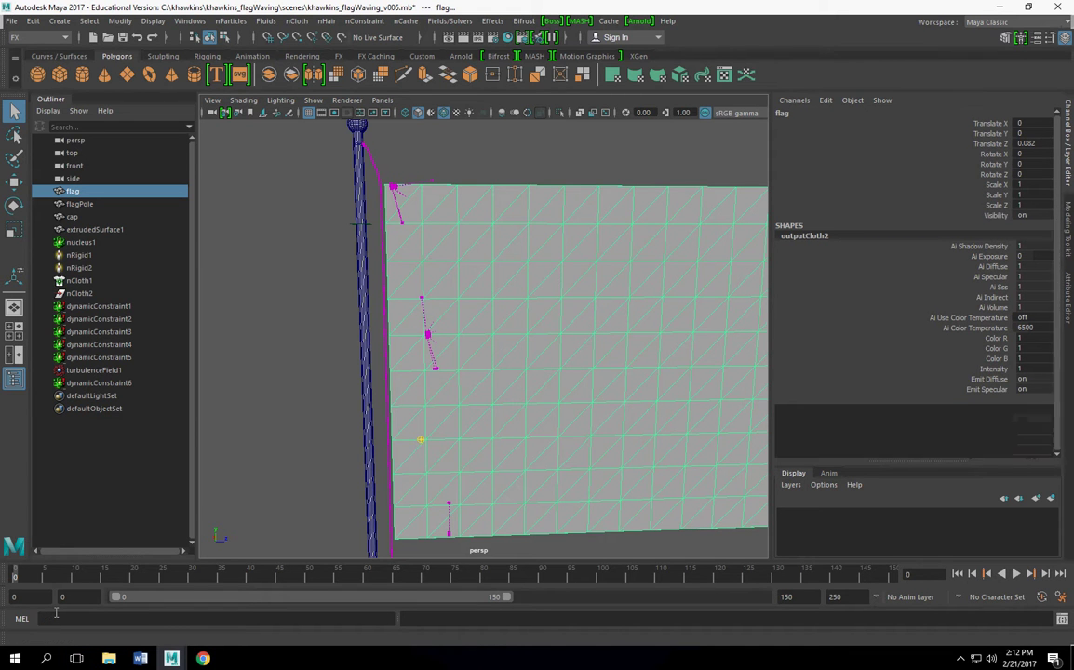
Step: Quadrangulate the flag mesh and delete its construction history
key("space")
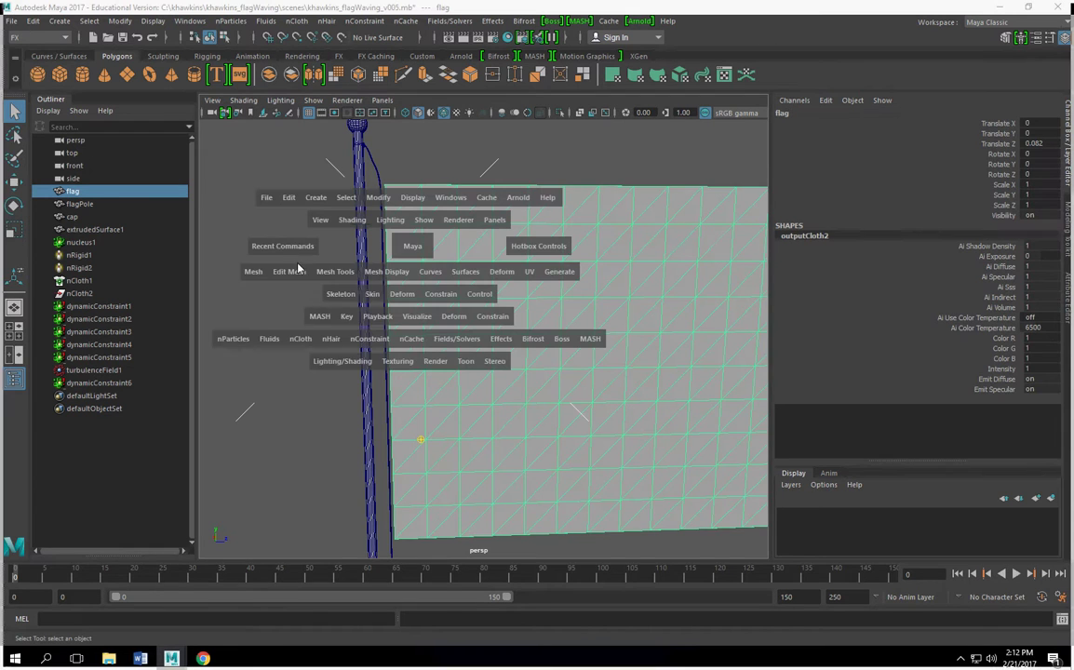
left_click(291, 276)
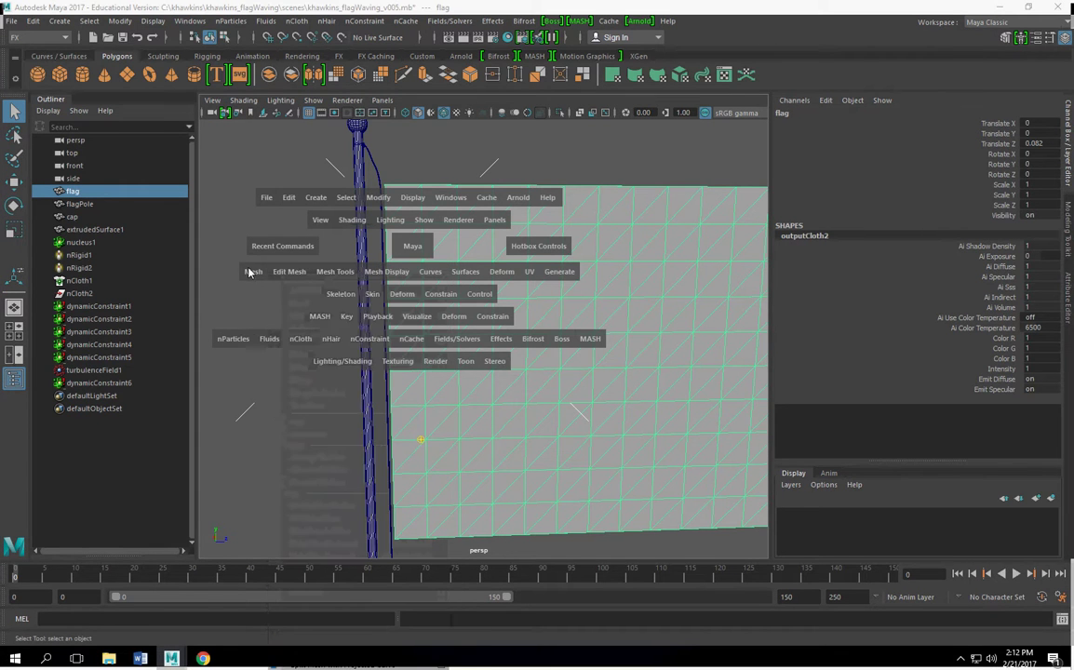
left_click(256, 272)
left_click(284, 425)
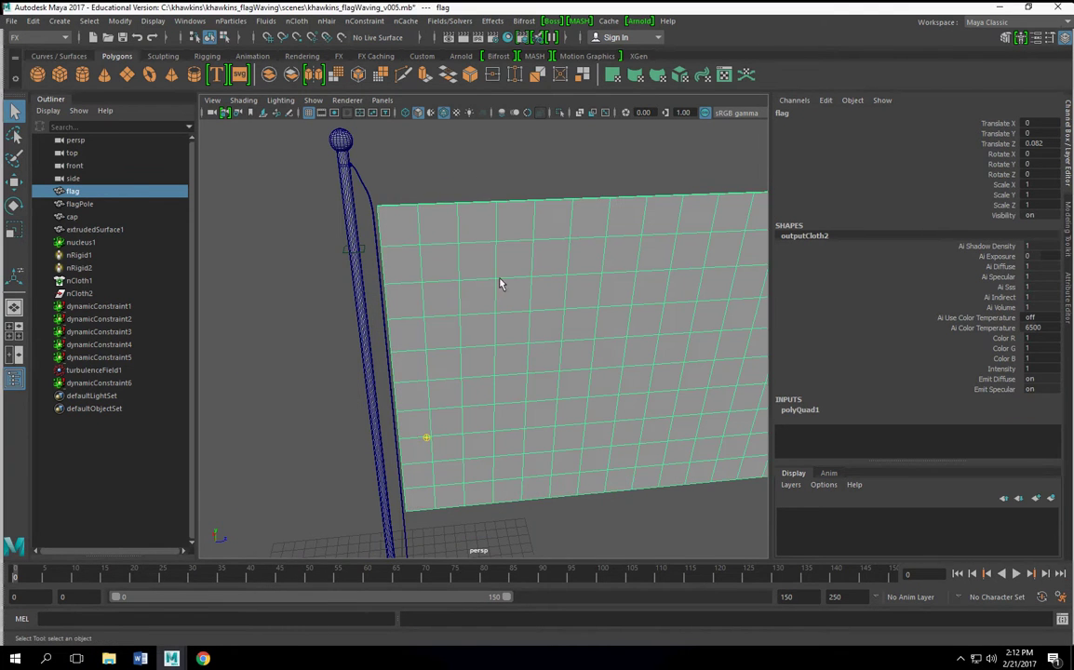
left_click(29, 21)
mouse_move(88, 173)
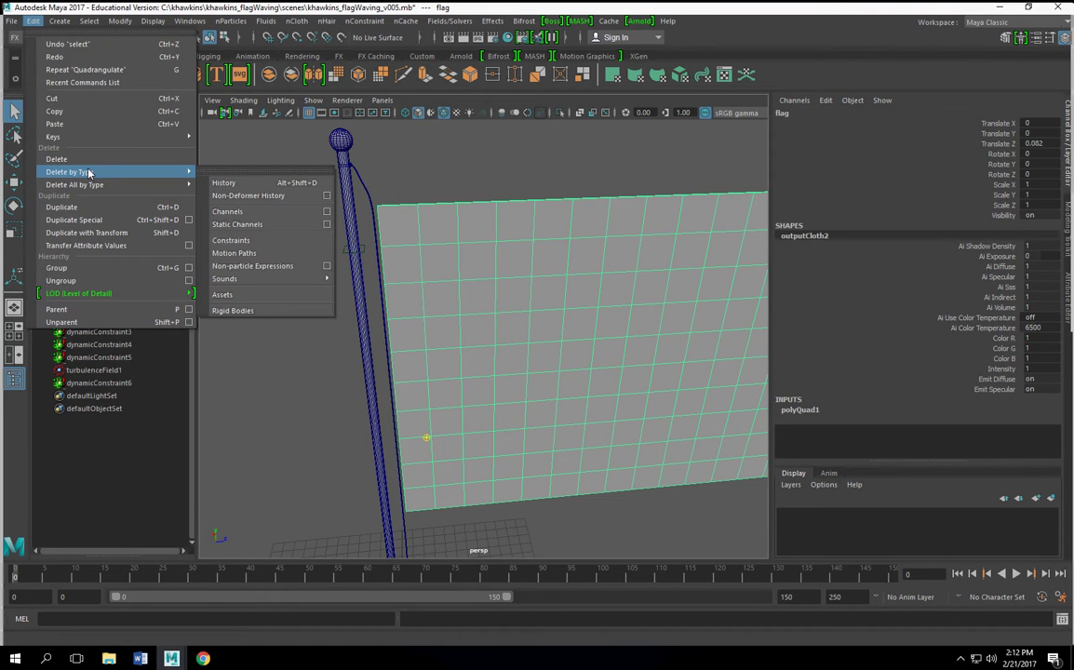
left_click(218, 183)
Step: Insert an edge loop close to each of the flag's four borders and return to object mode
scroll(433, 258, "up", 4)
middle_click_drag(363, 135, 383, 178, "alt")
right_click_drag(371, 144, 319, 162, "shift")
left_click(335, 125)
left_click(336, 144)
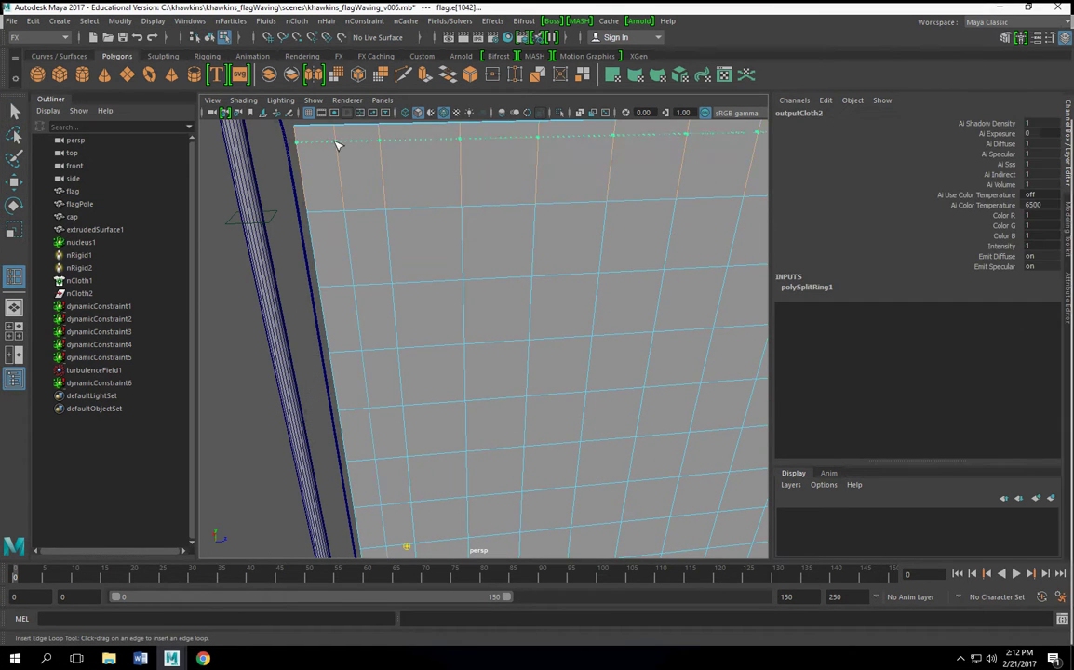
right_click_drag(395, 250, 241, 298, "alt")
left_click_drag(349, 343, 369, 295, "alt")
left_click(429, 496)
middle_click_drag(745, 413, 430, 435, "alt")
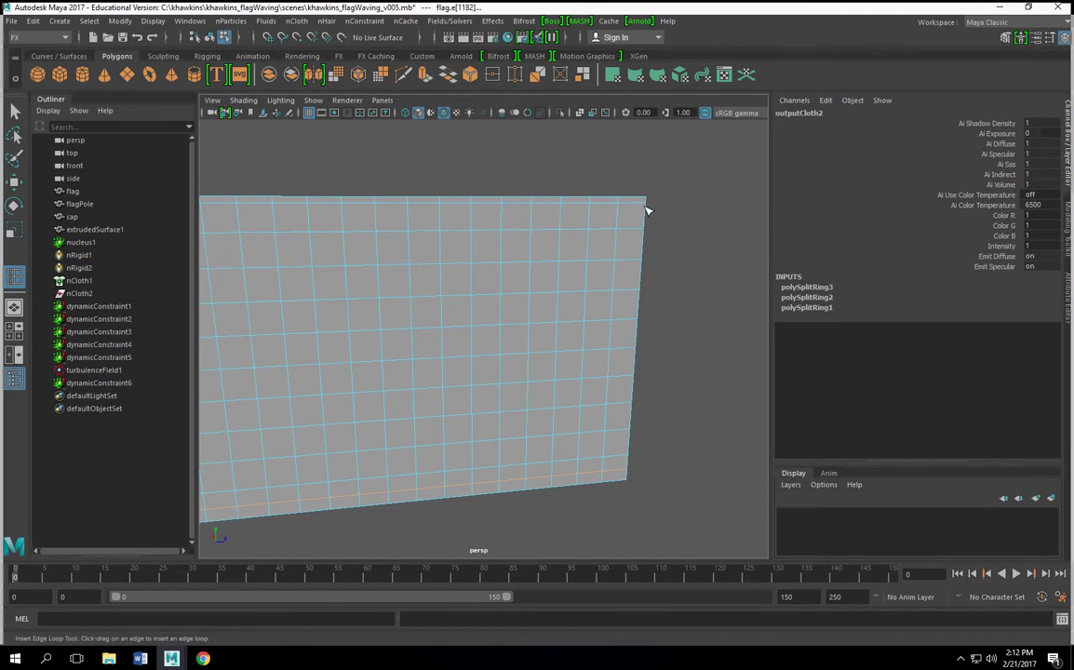
left_click(633, 202)
left_click(636, 205)
left_click_drag(549, 280, 554, 391, "alt")
key("w")
key("F8")
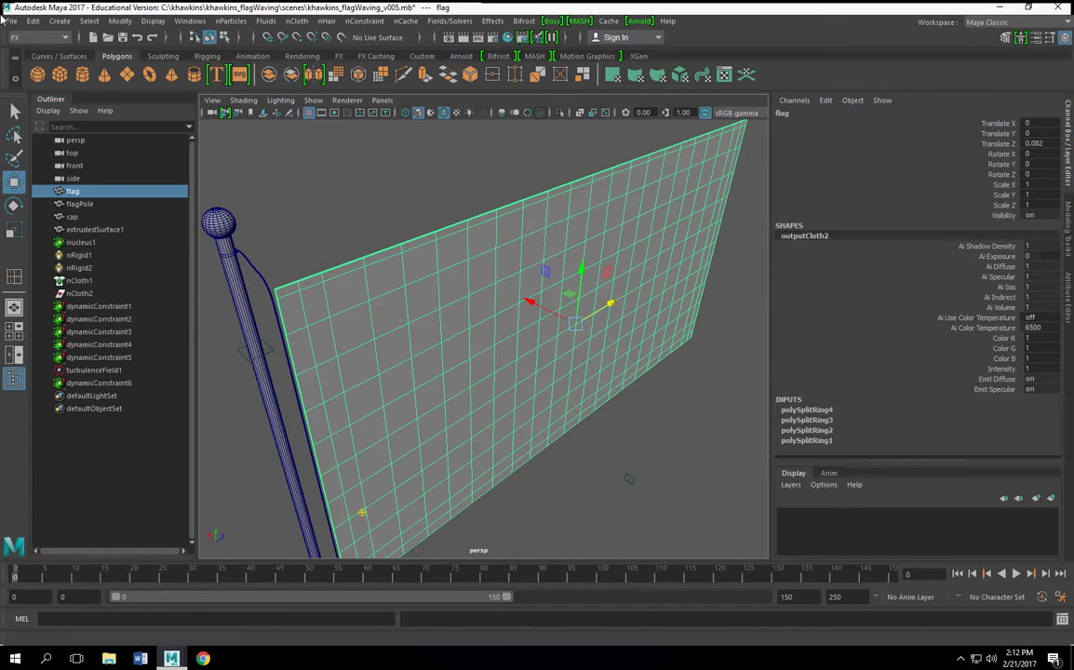
Step: Delete the flag's edge-loop history and smooth its mesh with 1 division
left_click(33, 20)
mouse_move(84, 172)
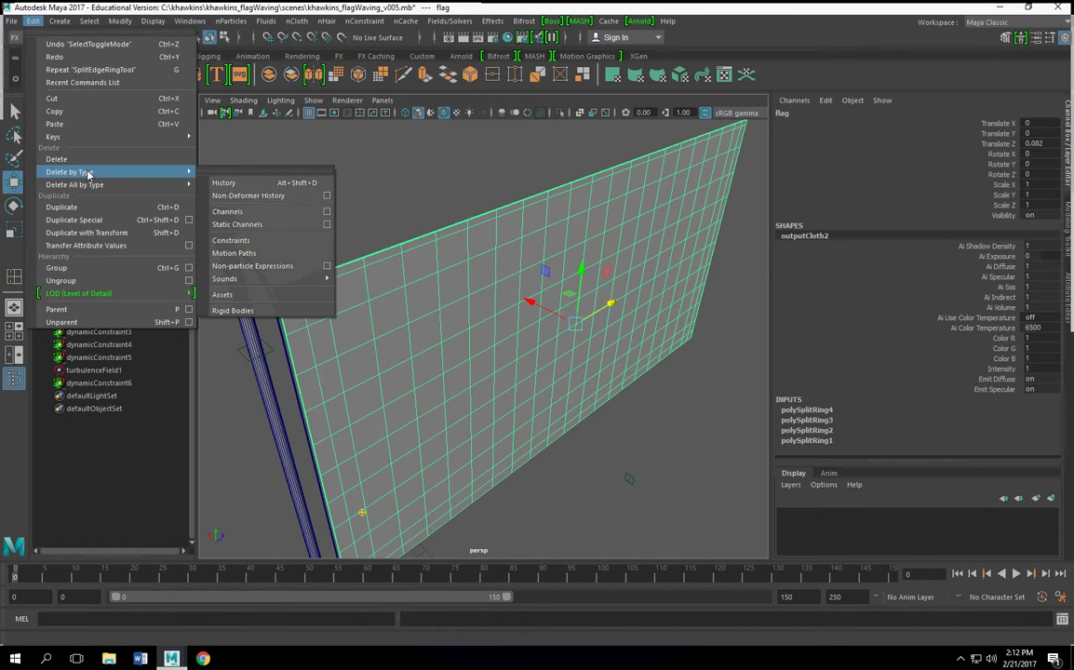
left_click(248, 195)
key("space")
left_click(233, 244)
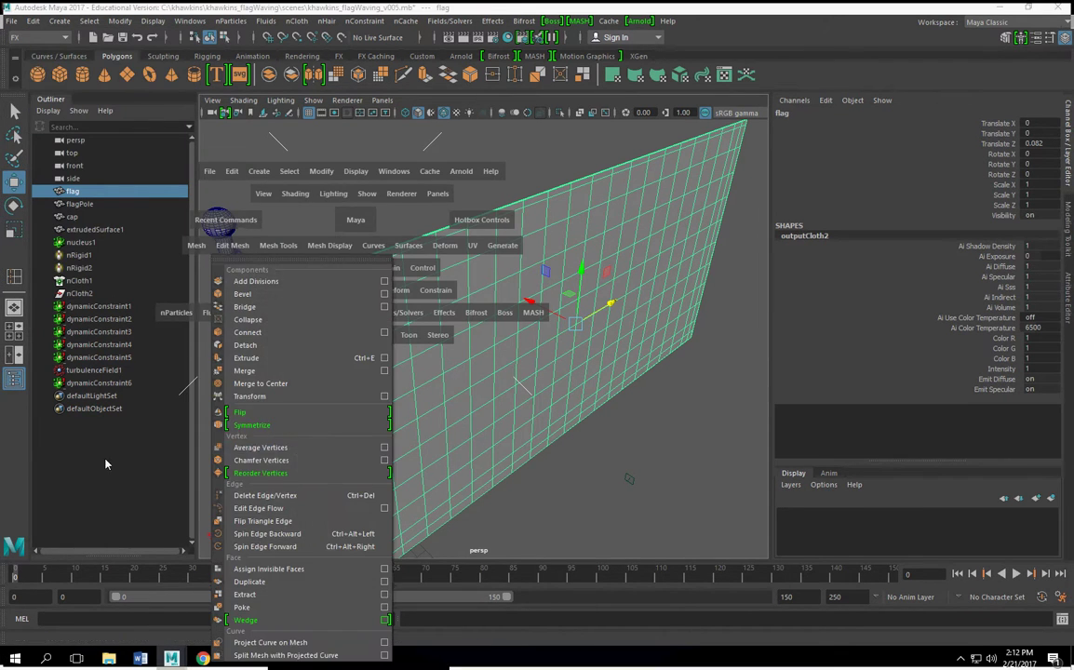
left_click(197, 245)
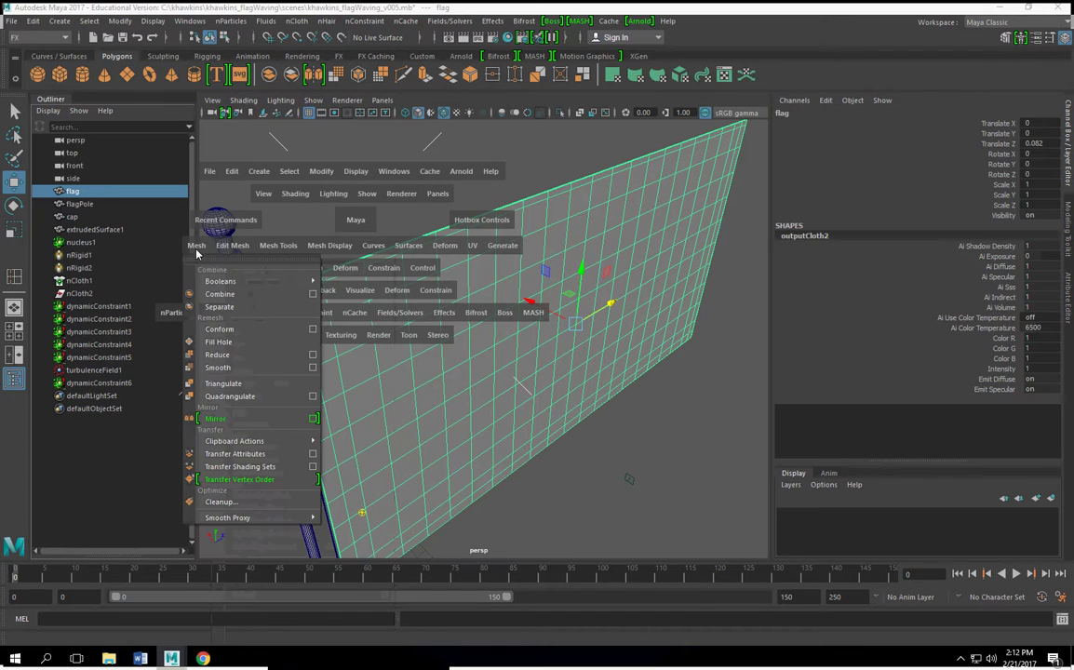
left_click(224, 370)
Step: Examine the smoothed flag's mesh density along the pole-side edge and top corner
left_click_drag(502, 363, 466, 424, "alt")
scroll(417, 357, "down", 3)
left_click(469, 166)
left_click_drag(531, 345, 491, 284, "alt")
middle_click_drag(489, 373, 642, 506, "alt")
scroll(485, 403, "up", 4)
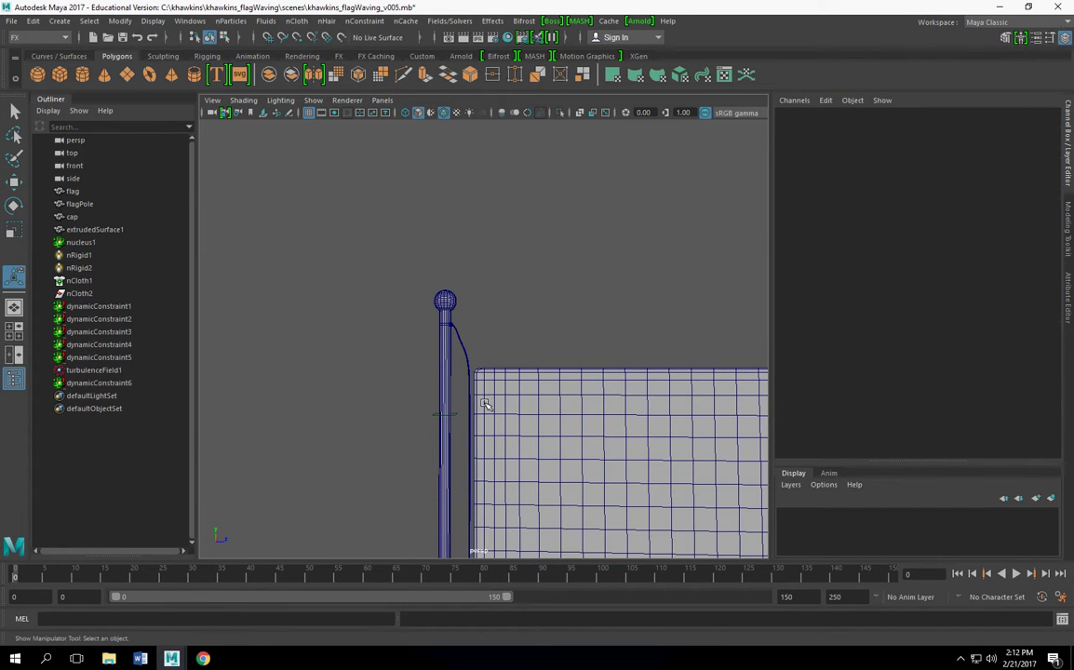
left_click(485, 403)
middle_click_drag(559, 429, 521, 326, "alt")
left_click_drag(520, 325, 458, 302, "alt")
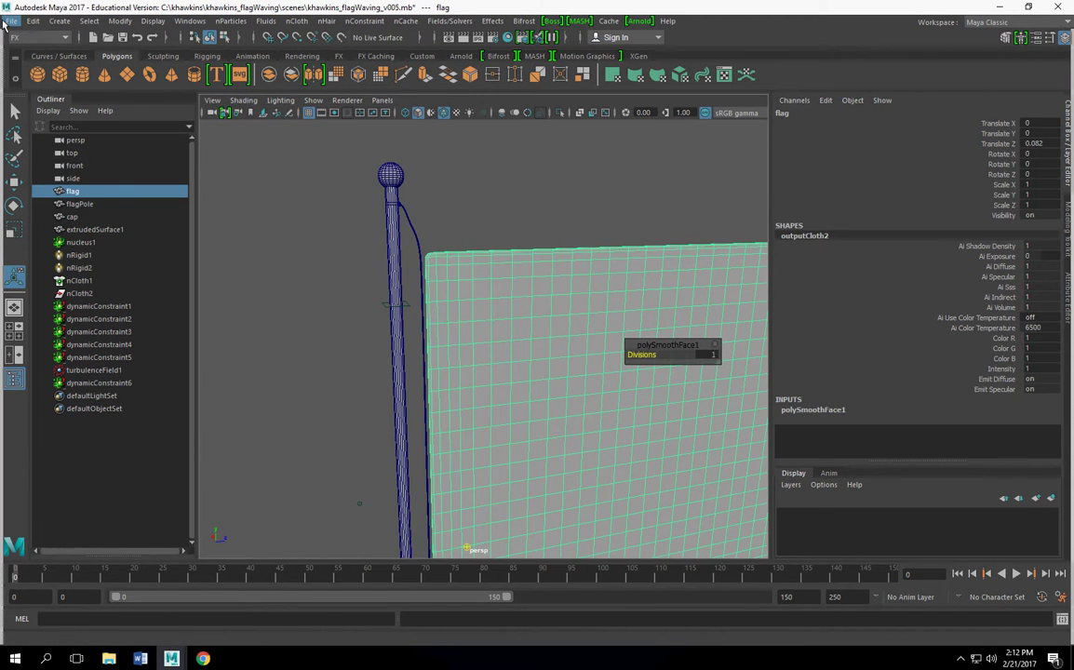
Step: Save the scene as a new version, flagWaving v007, in the scenes folder
left_click(12, 20)
left_click(42, 76)
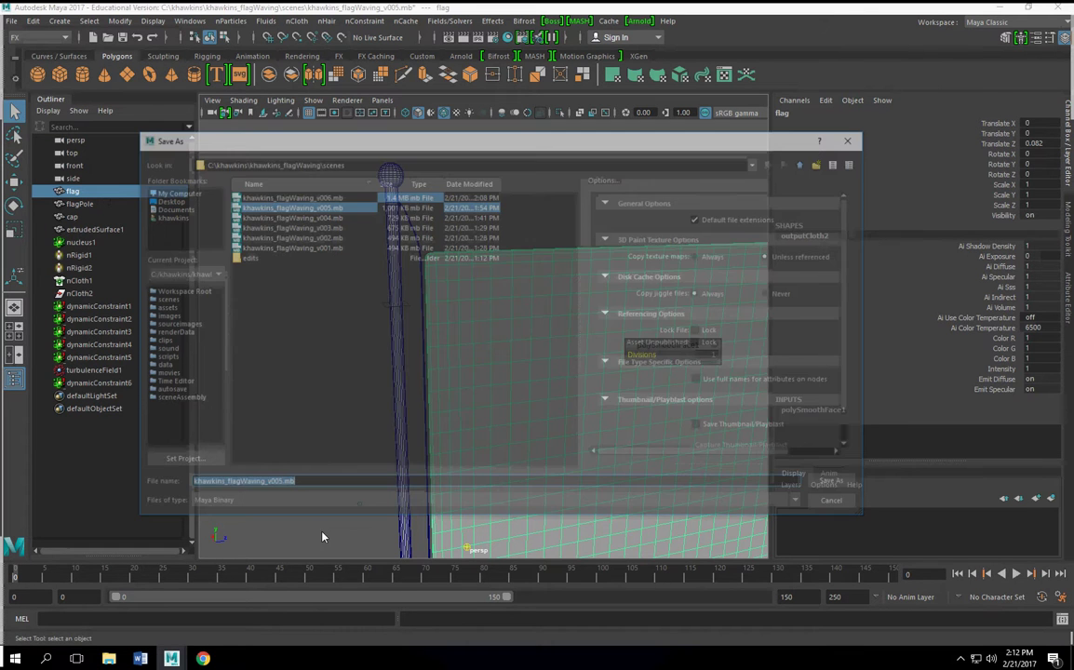
left_click(307, 196)
left_click(277, 485)
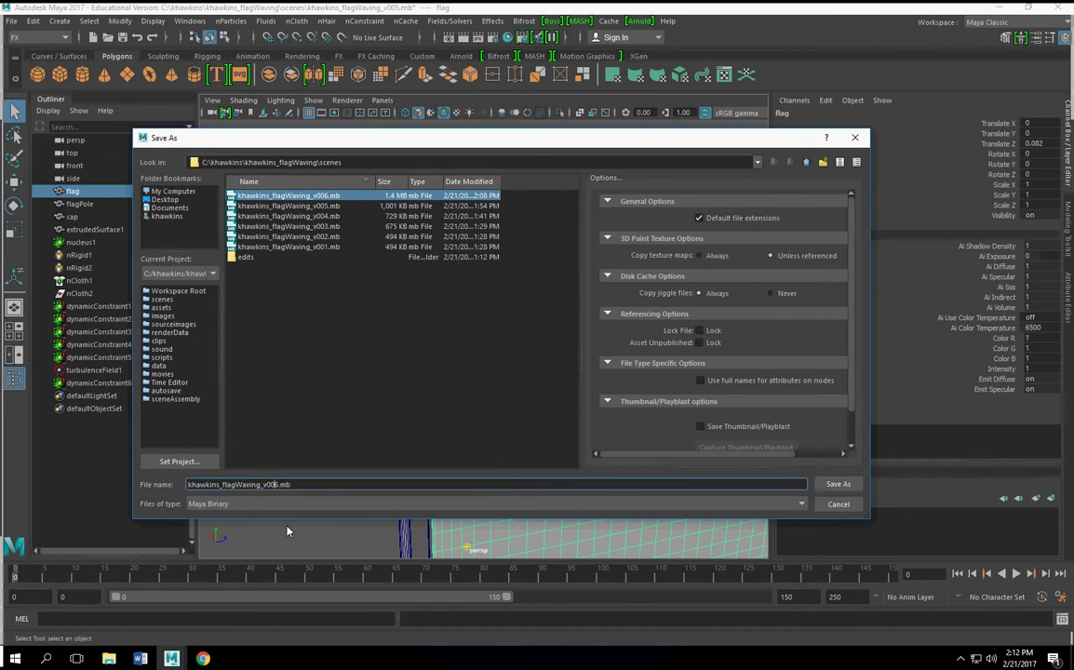
key("BackSpace")
type("7")
key("Return")
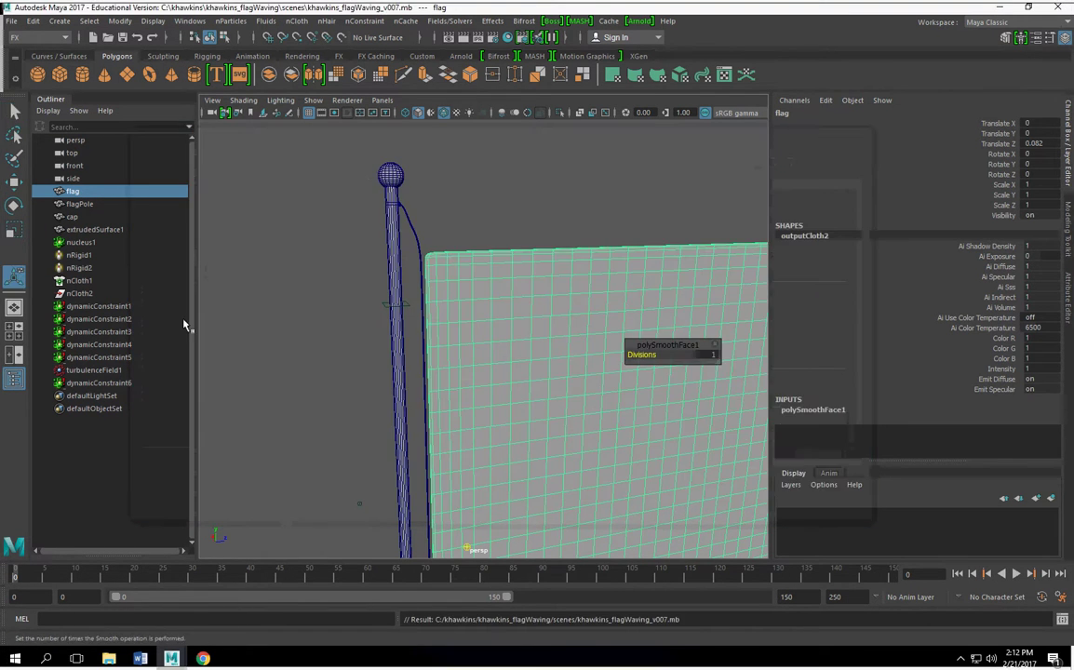
left_click(11, 20)
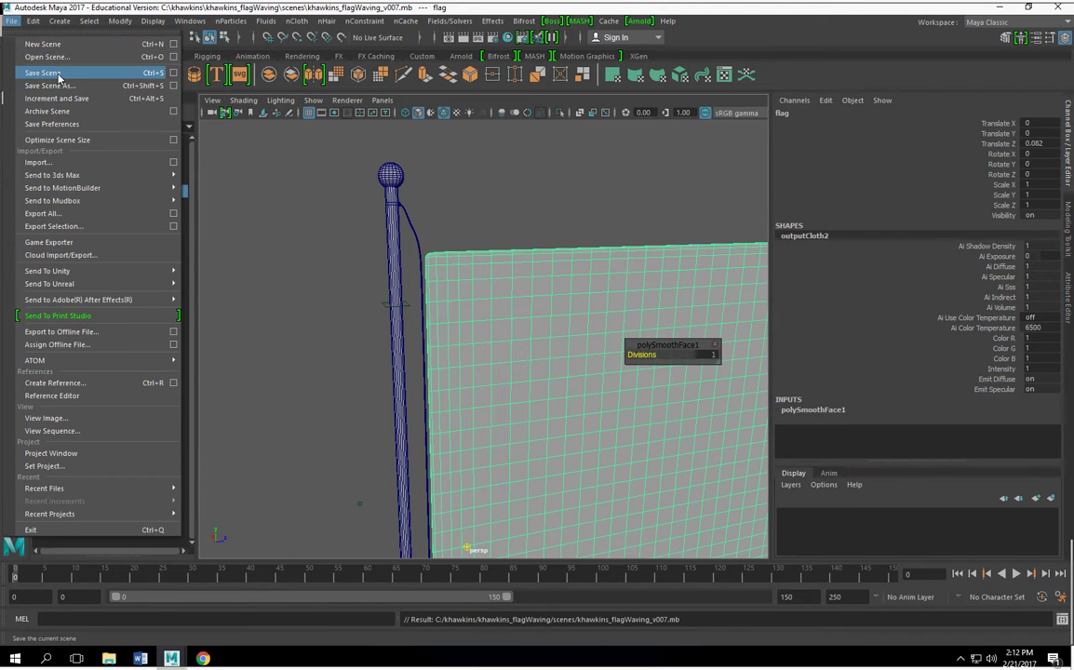
Step: Save the scene as another new version, flagWaving v008, in the scenes folder
left_click(51, 85)
left_click(319, 197)
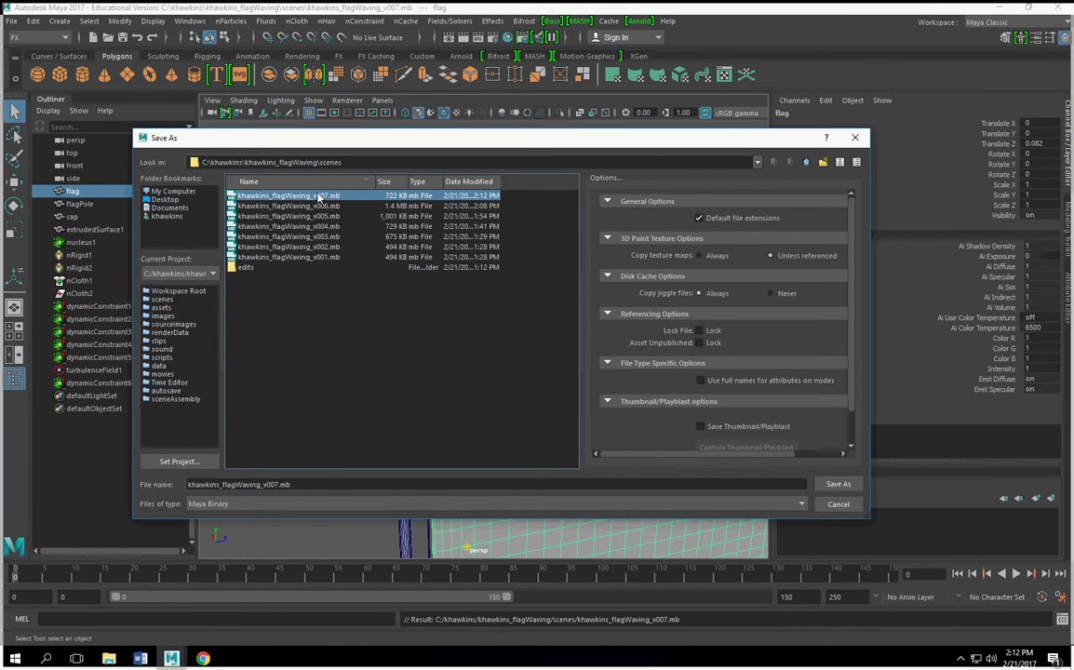
left_click(272, 483)
key("BackSpace")
type("8")
key("Return")
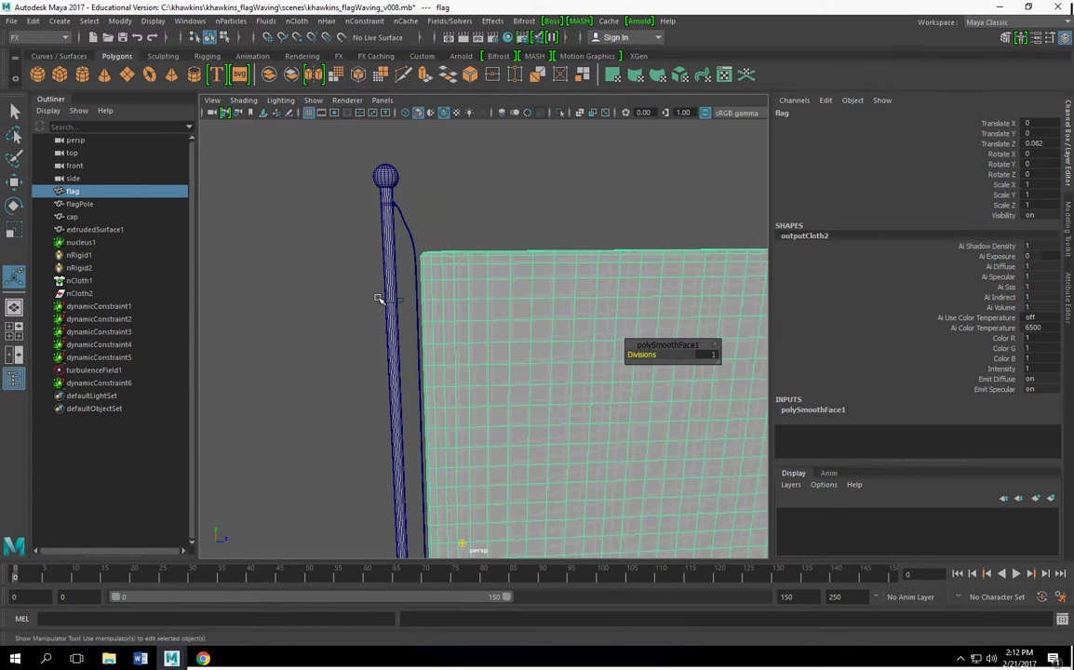
Step: Delete the smoothed flag's construction history and freeze its transformations
left_click(34, 21)
mouse_move(140, 172)
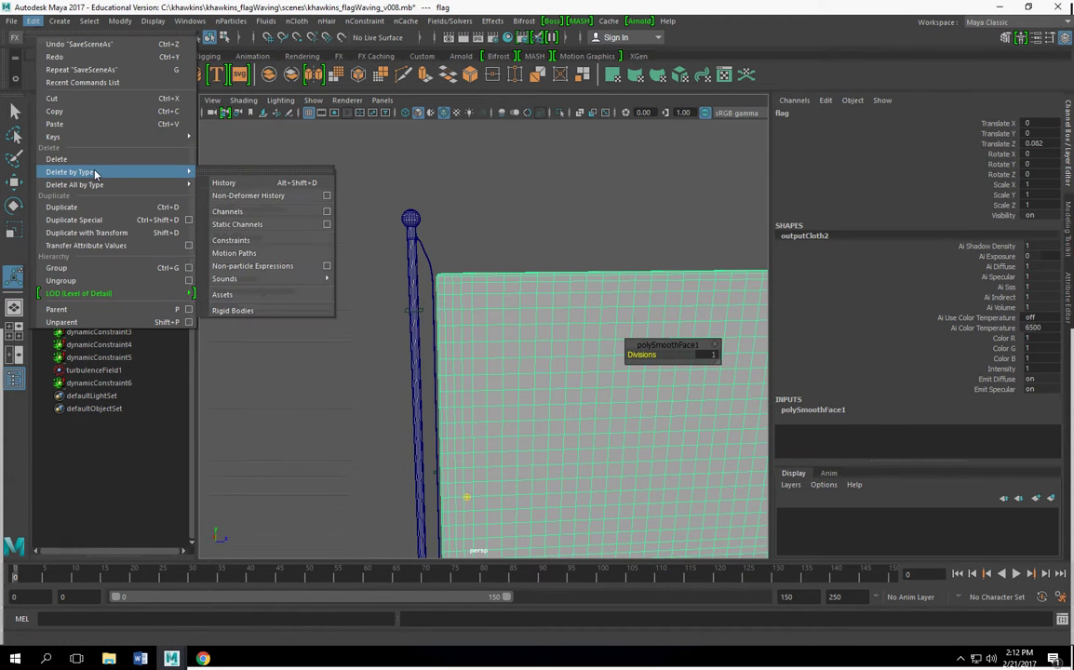
left_click(270, 188)
scroll(414, 280, "up", 5)
middle_click_drag(420, 281, 438, 303, "alt")
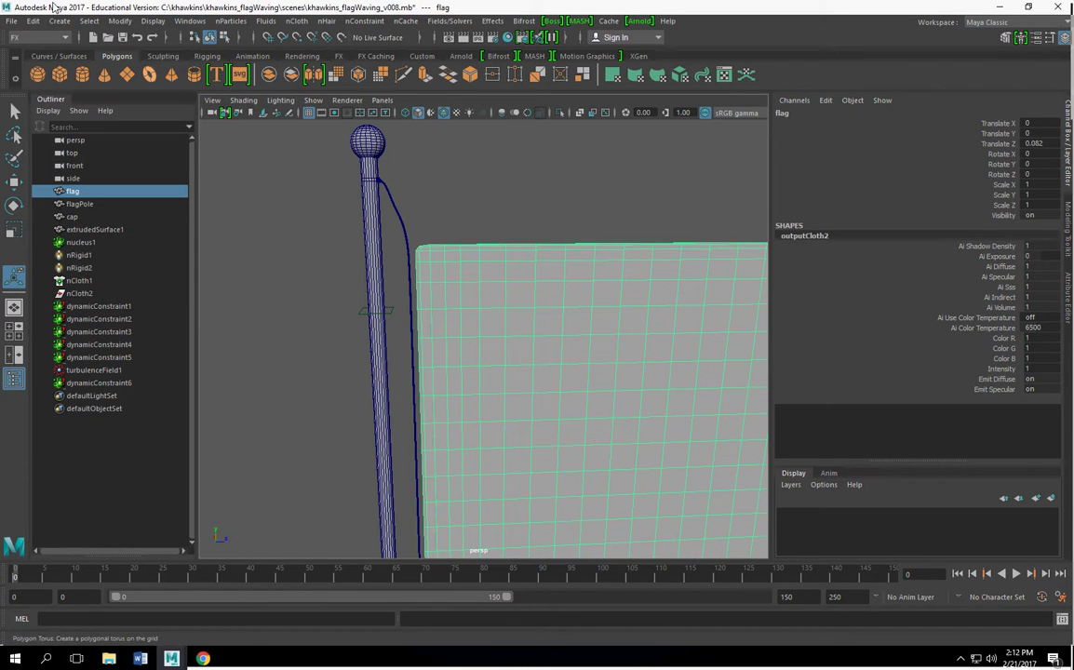
left_click(121, 21)
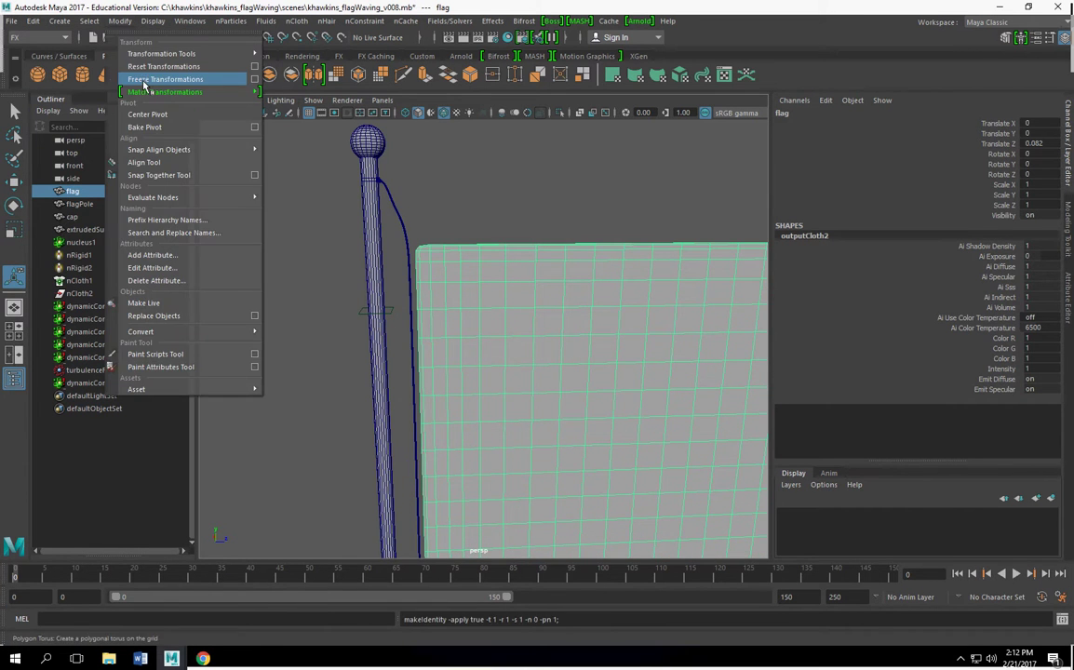
left_click(147, 80)
scroll(419, 285, "up", 5)
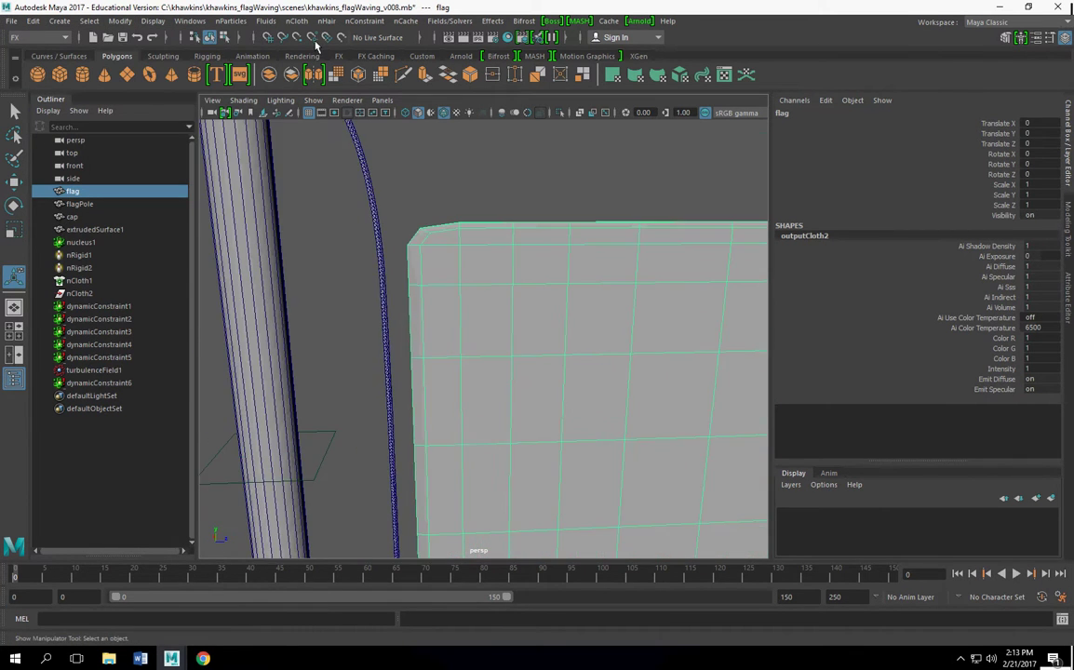
Step: Convert the smoothed flag into an nCloth object and select the rope beside the pole
left_click(297, 21)
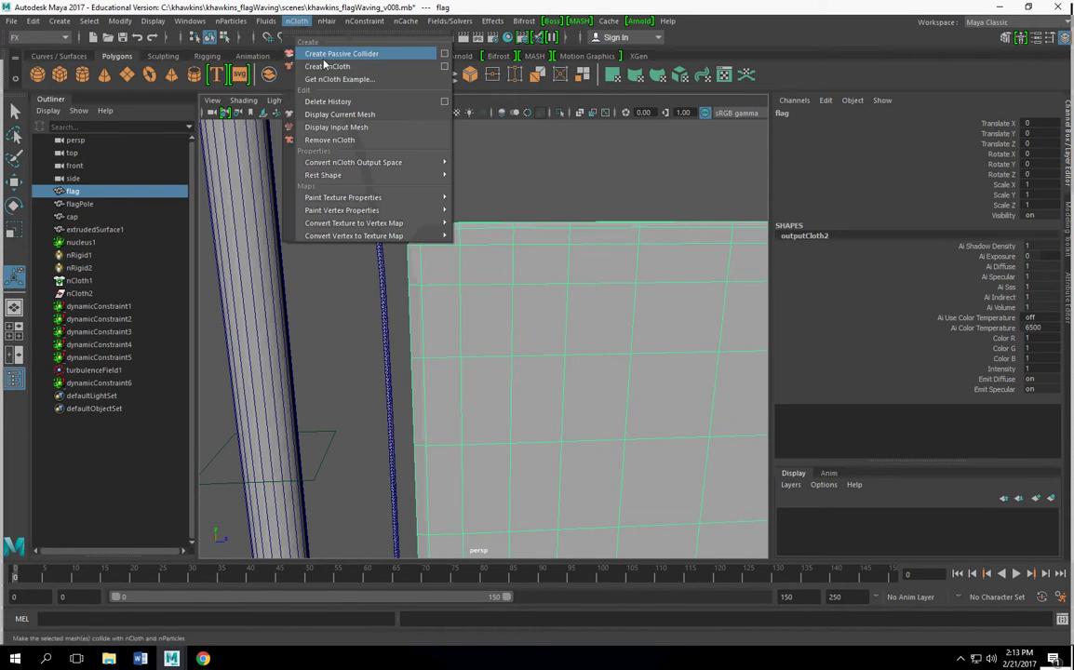
left_click(328, 67)
left_click_drag(401, 284, 406, 248, "alt")
left_click(382, 191)
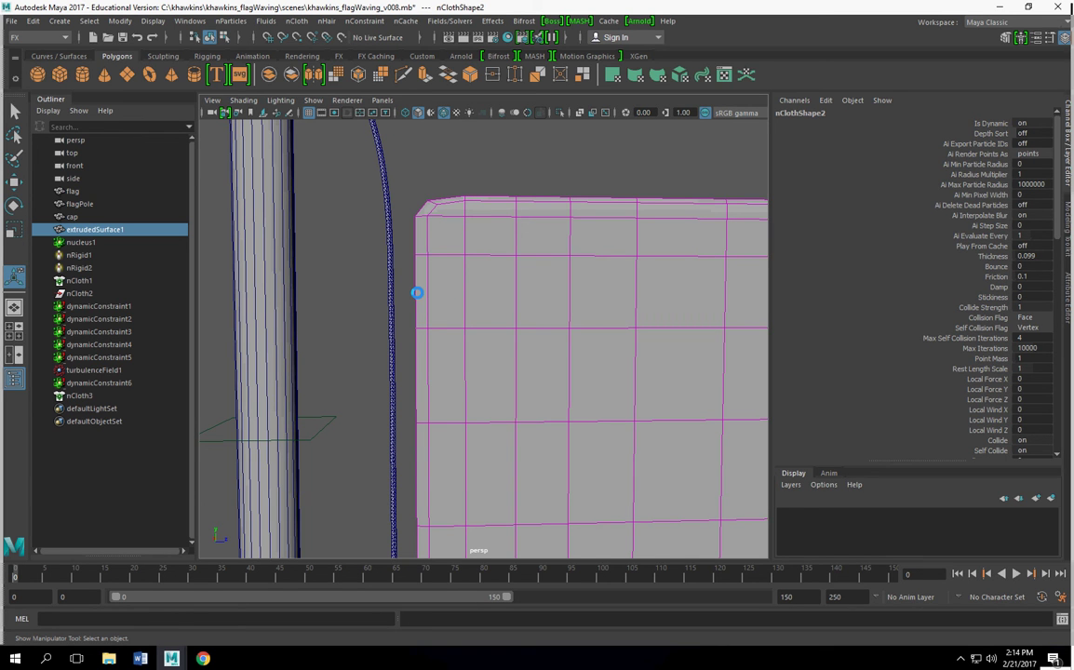
left_click(961, 659)
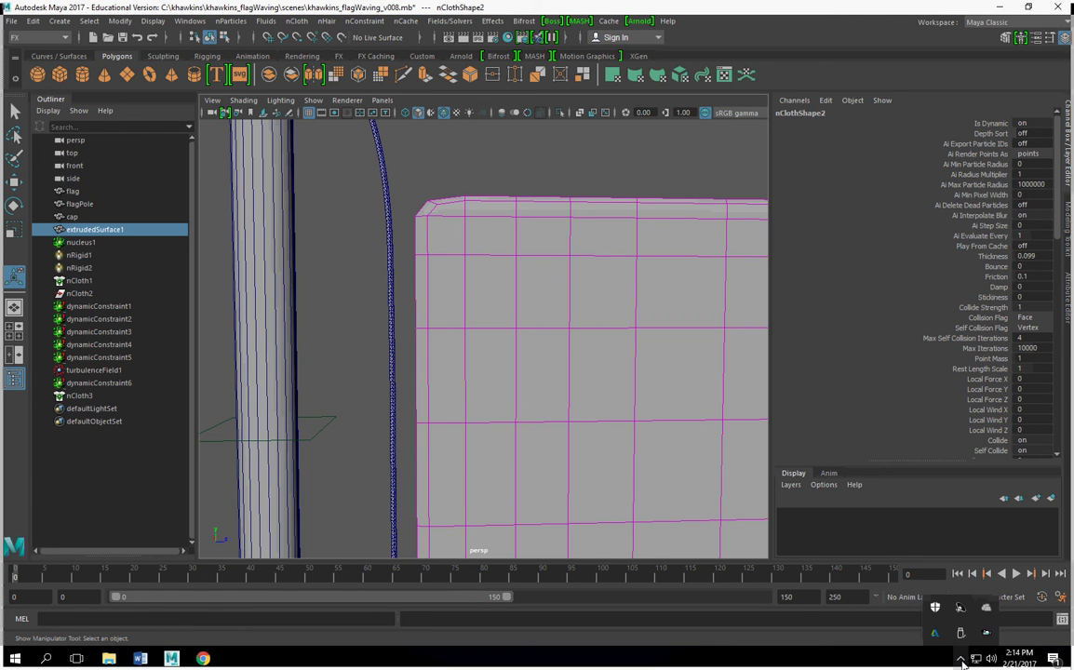